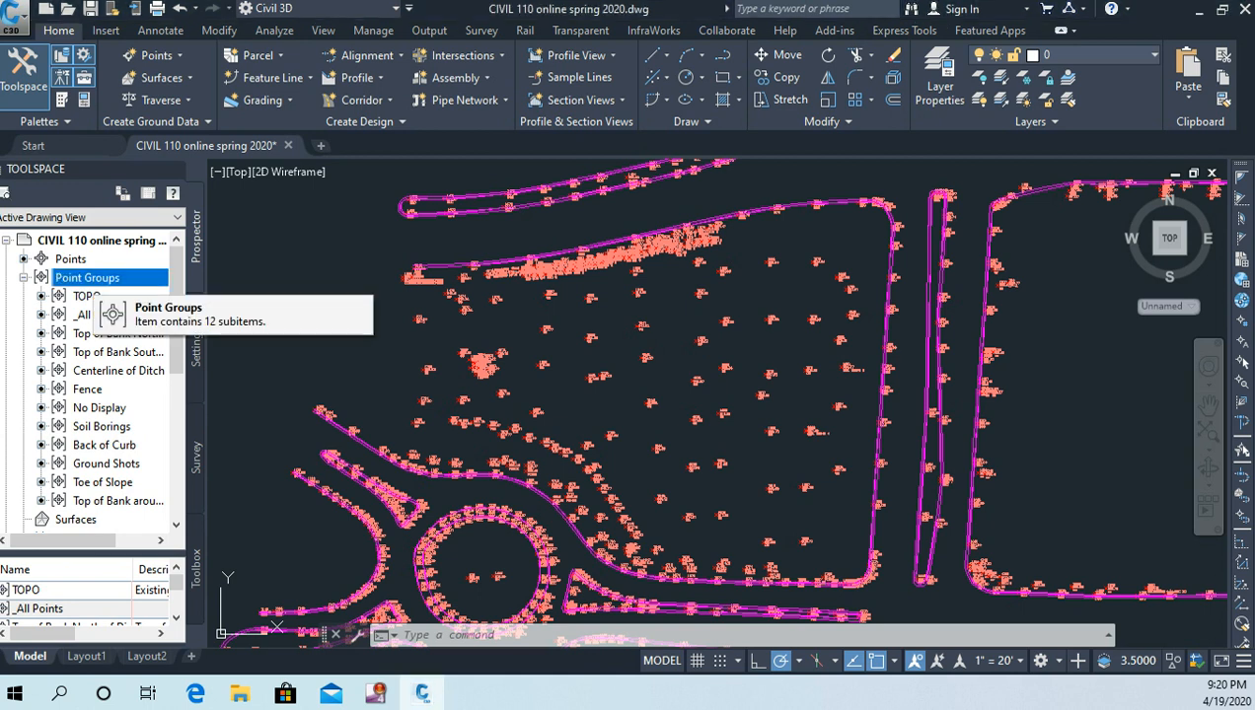
Open the properties of the drawing's point groups and move the Top of Bank North group to the top of the display order.
{"action": "right_click", "coordinate": [117, 278]}
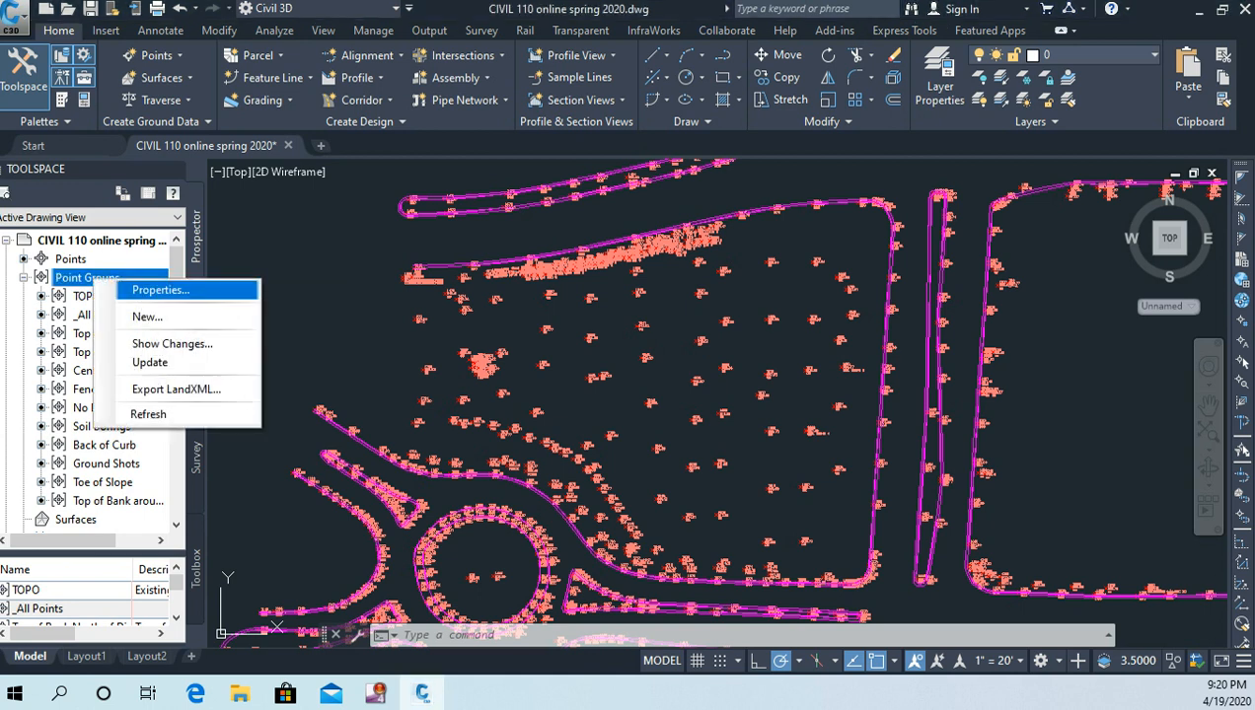
{"action": "left_click", "coordinate": [160, 290]}
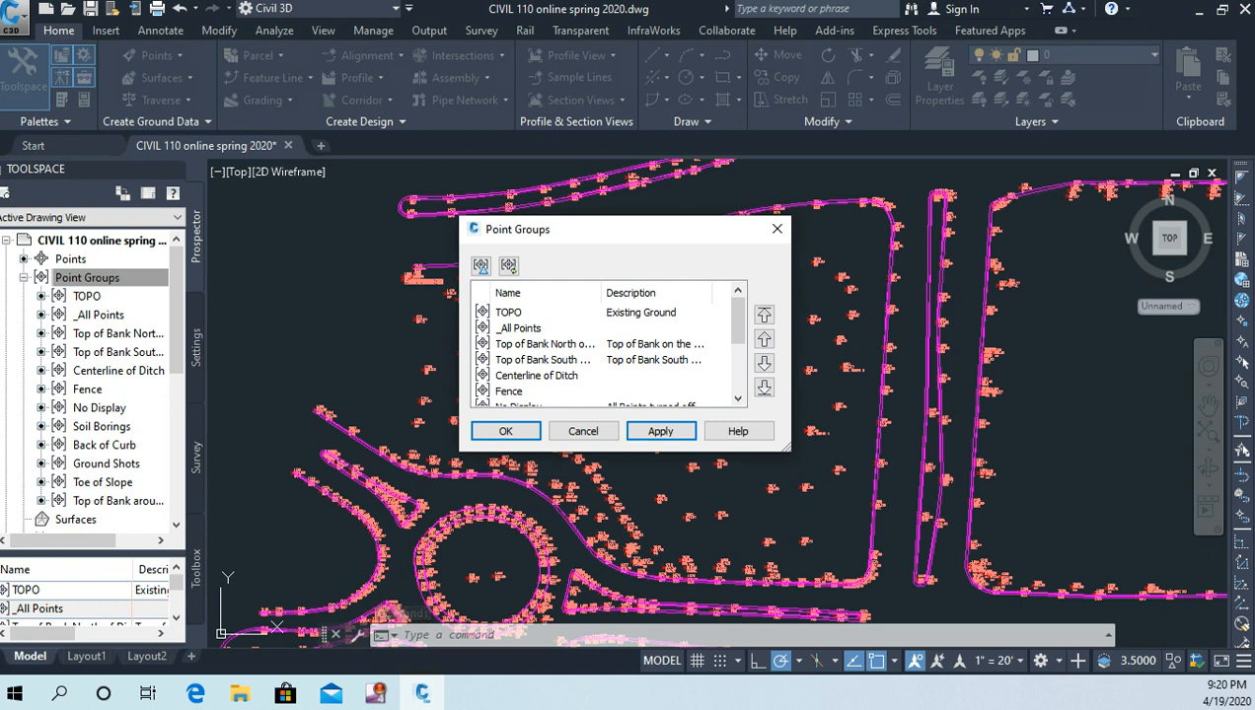
{"action": "left_click", "coordinate": [545, 344]}
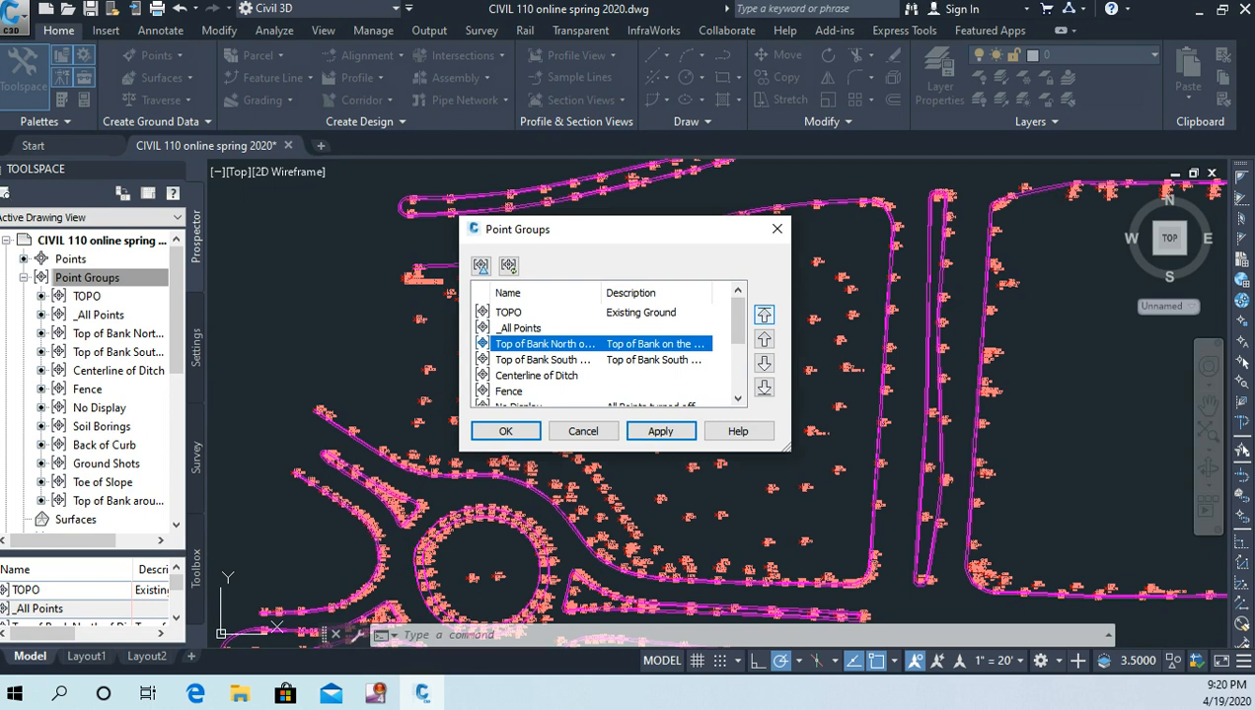
{"action": "left_click", "coordinate": [764, 313]}
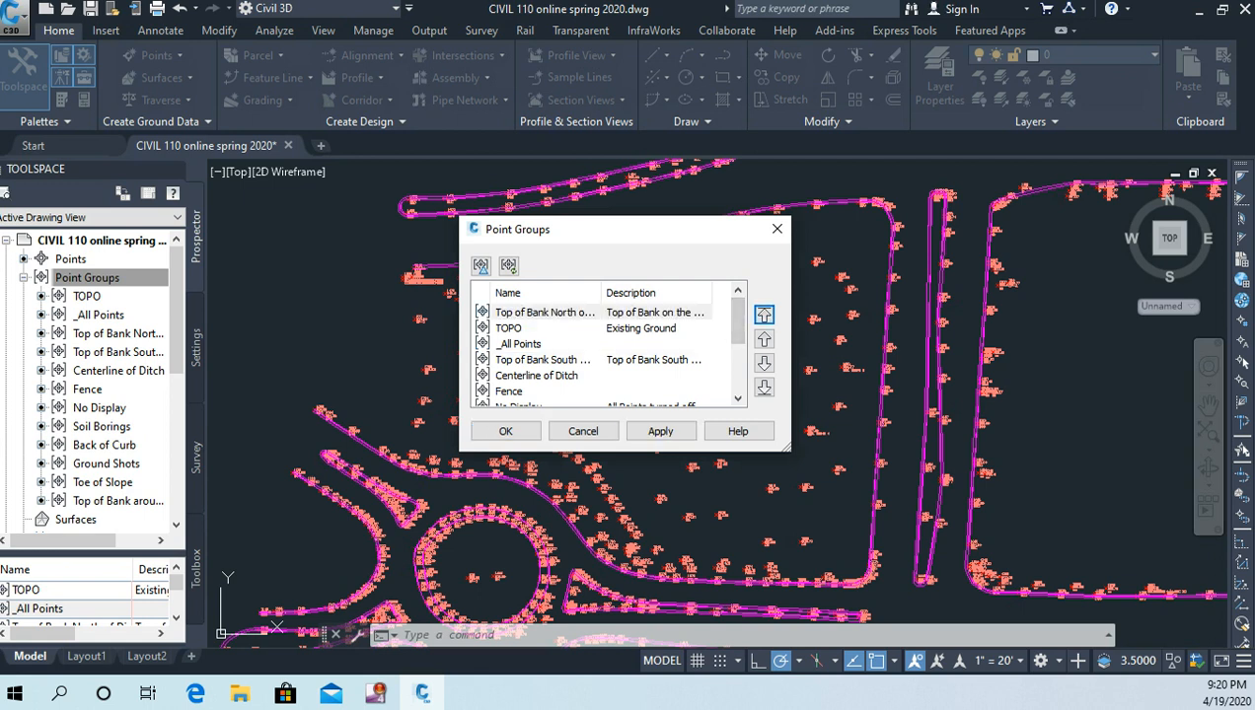
Move the No Display point group to the top of the display order.
{"action": "scroll", "coordinate": [606, 350], "scroll_direction": "down", "scroll_amount": 3}
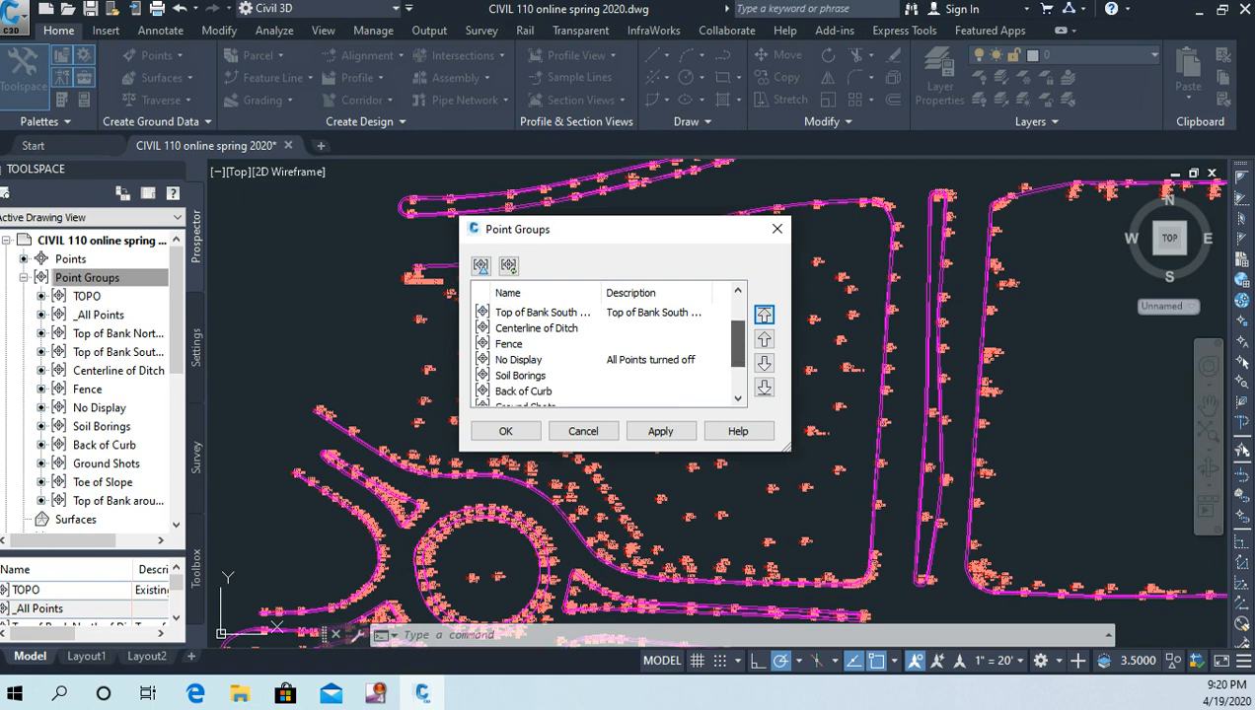
{"action": "scroll", "coordinate": [606, 350], "scroll_direction": "down", "scroll_amount": 3}
{"action": "scroll", "coordinate": [606, 350], "scroll_direction": "up", "scroll_amount": 3}
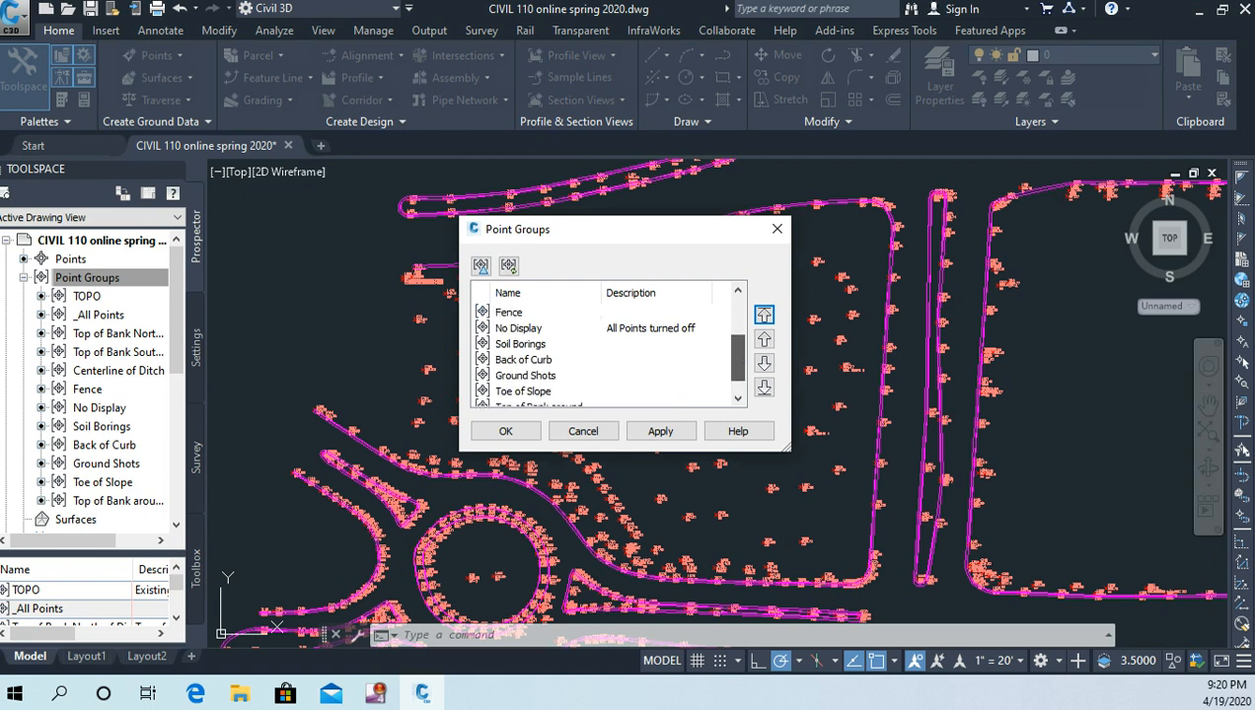
{"action": "left_click", "coordinate": [552, 359]}
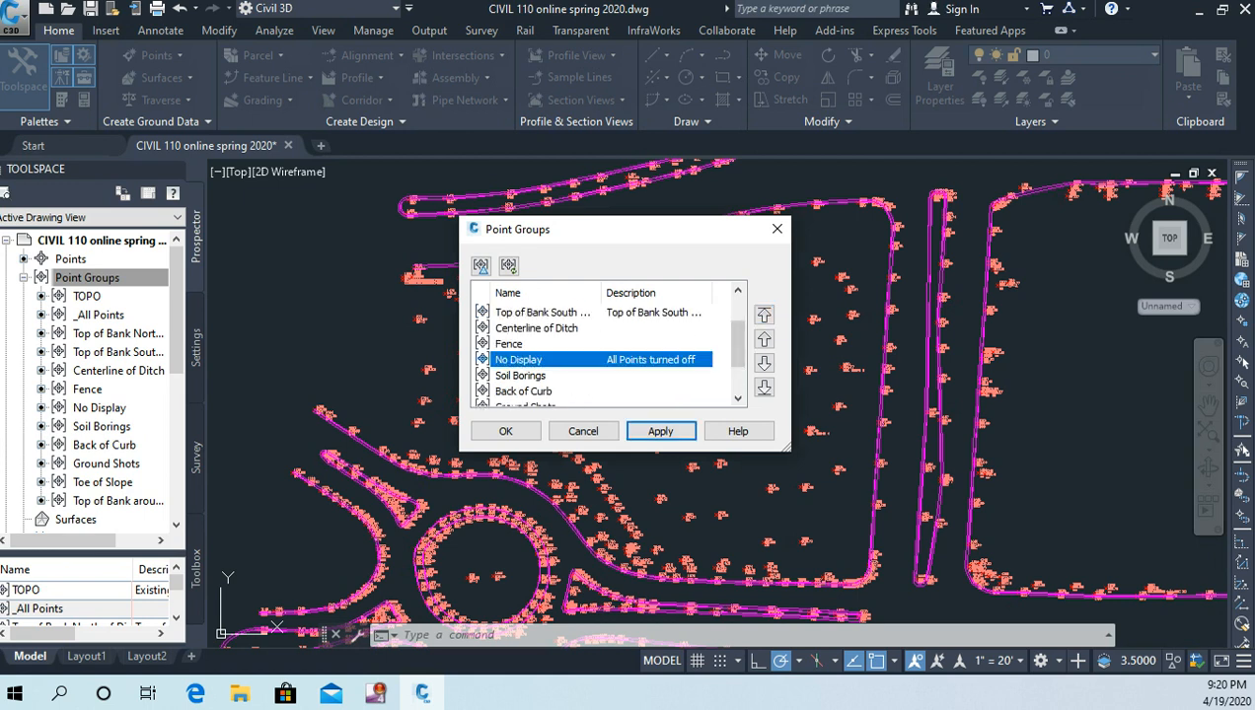
{"action": "left_click", "coordinate": [764, 314]}
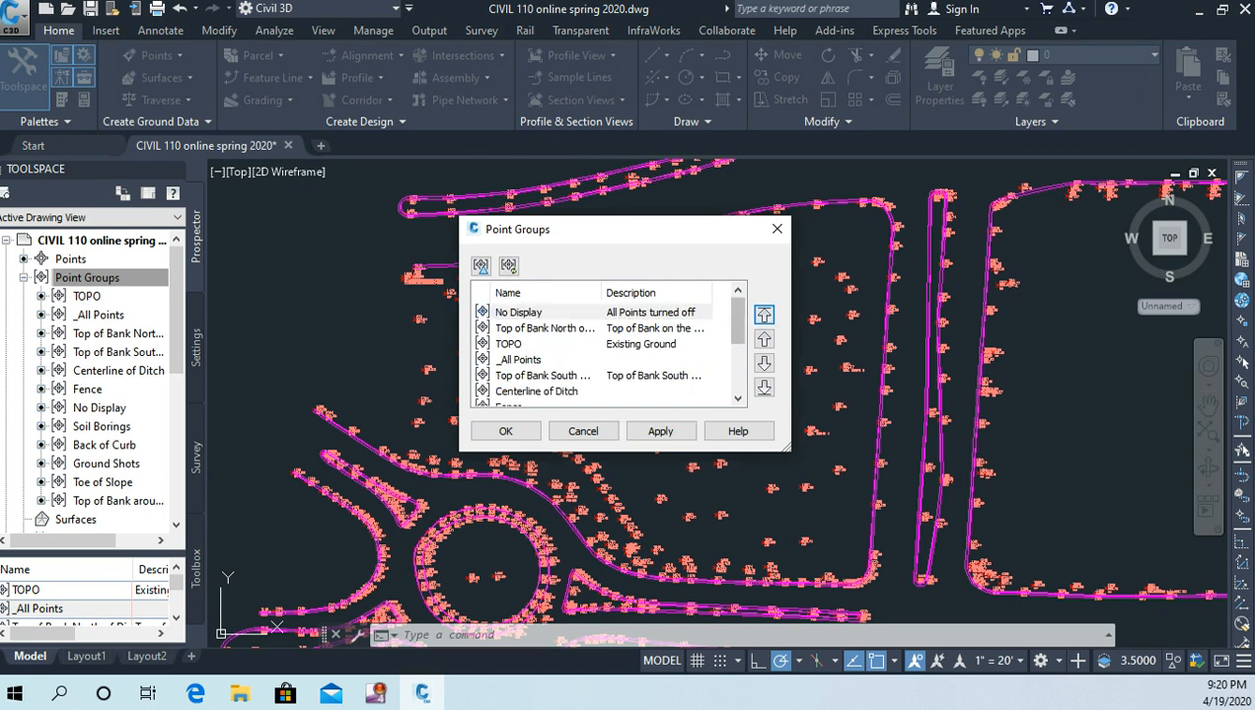
Place the Top of Bank North point group above No Display and apply the new display order.
{"action": "left_click", "coordinate": [544, 328]}
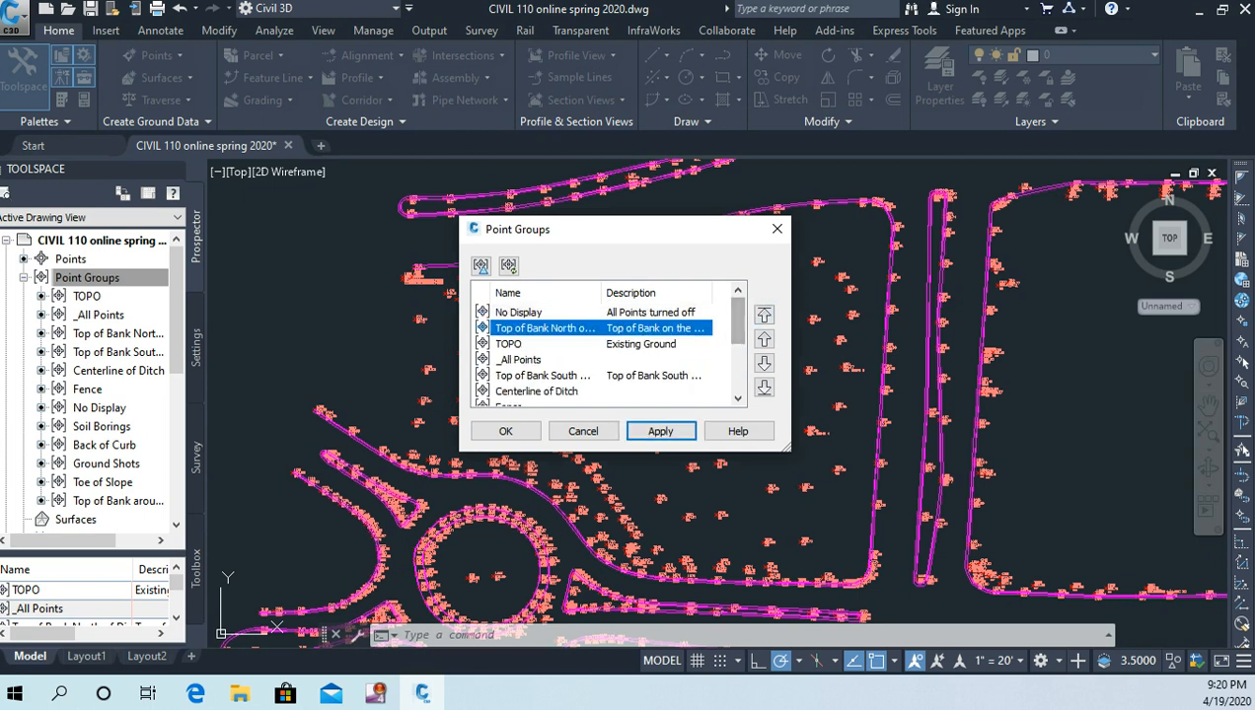
{"action": "left_click", "coordinate": [763, 314]}
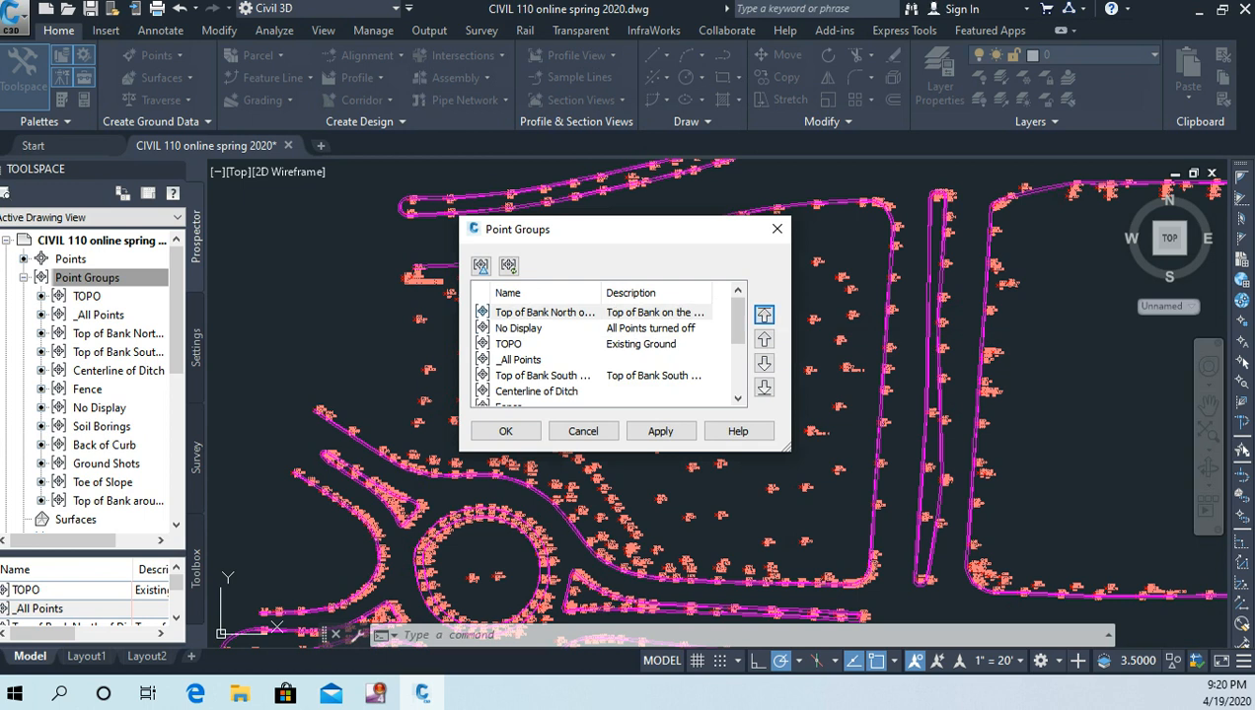
{"action": "left_click", "coordinate": [545, 311]}
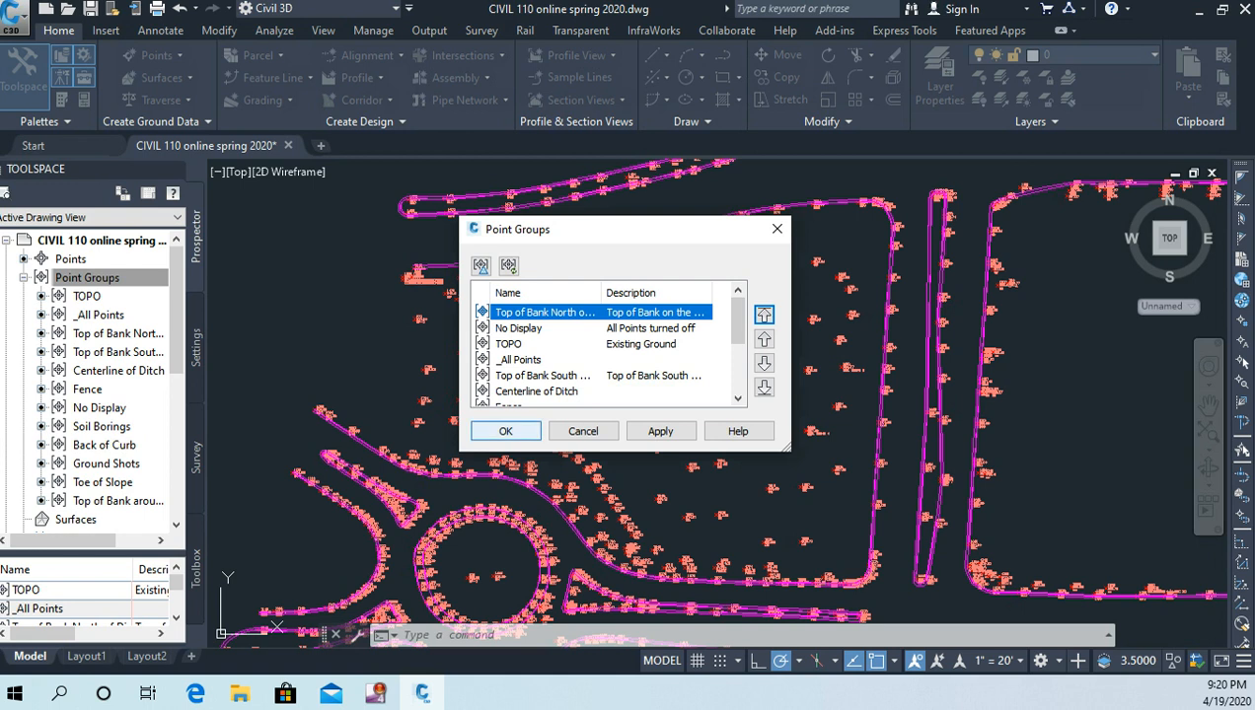
{"action": "left_click", "coordinate": [505, 431]}
Set the annotation scale of the current view to 1" = 10' for the top-of-bank point labels.
{"action": "mouse_move", "coordinate": [580, 321]}
{"action": "middle_mouse_down"}
{"action": "mouse_move", "coordinate": [579, 340]}
{"action": "mouse_move", "coordinate": [560, 345]}
{"action": "middle_mouse_up"}
{"action": "scroll", "coordinate": [559, 342], "scroll_direction": "up", "scroll_amount": 5}
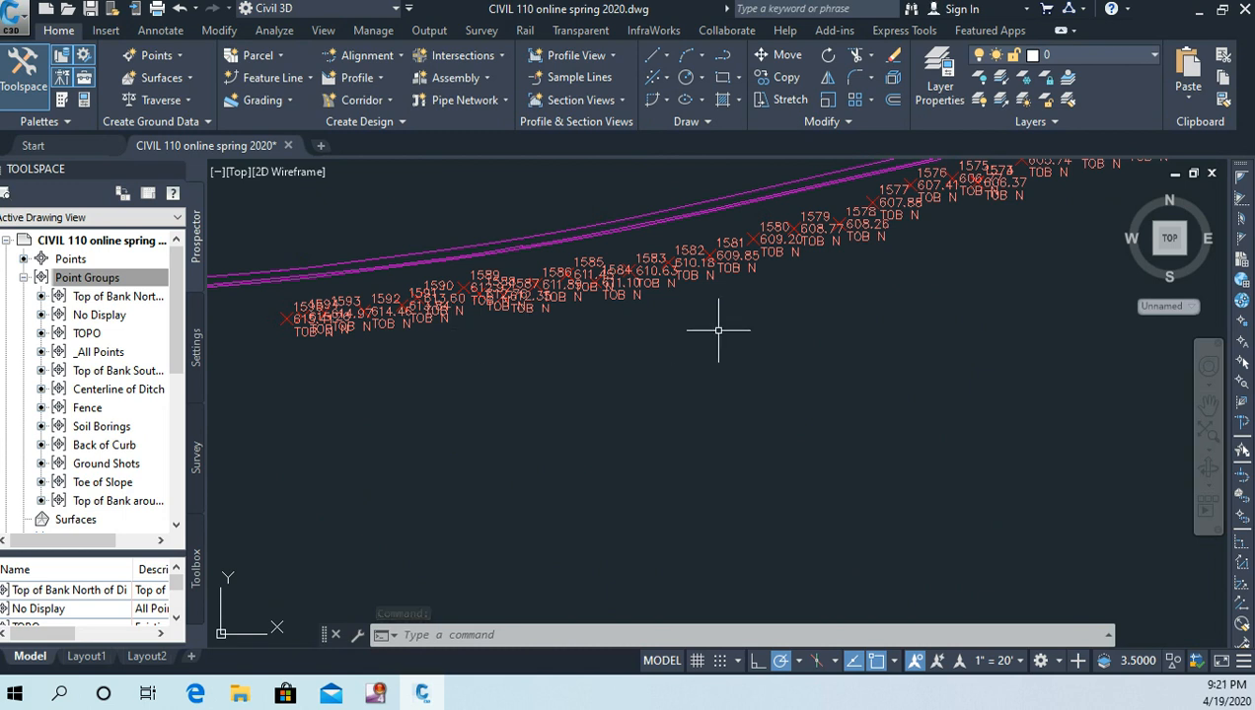
{"action": "middle_click_drag", "start_coordinate": [714, 316], "coordinate": [628, 434]}
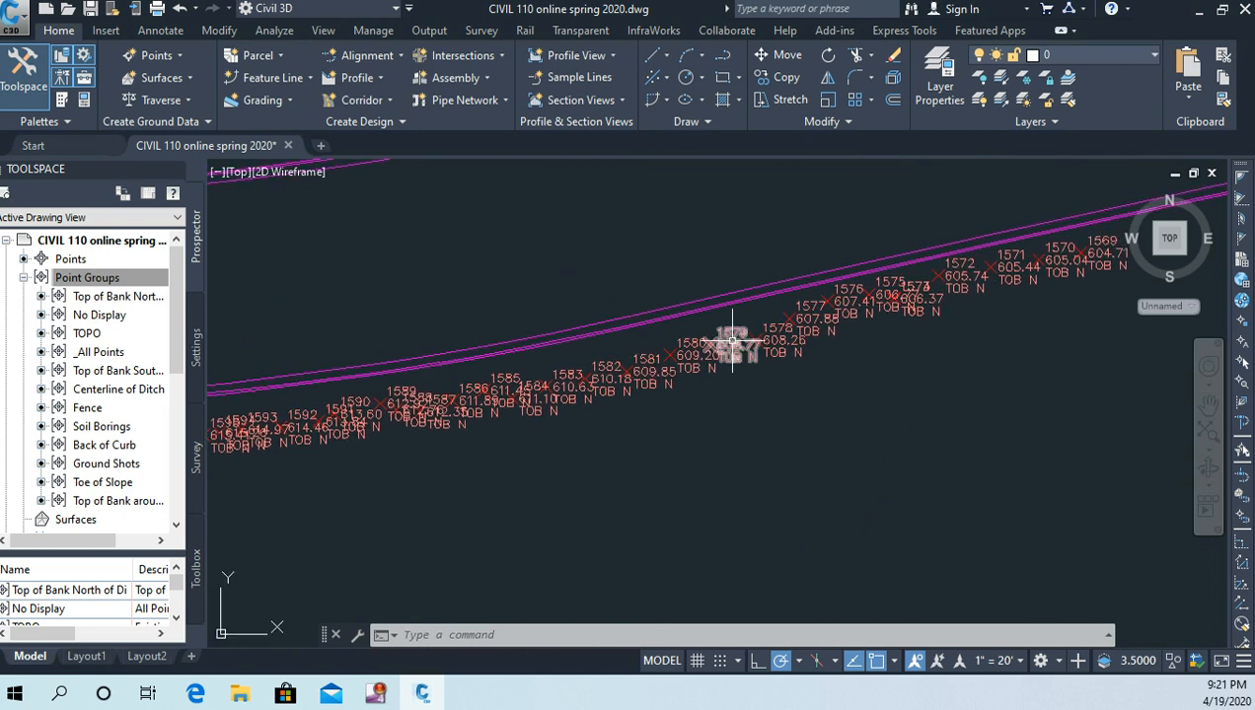
{"action": "scroll", "coordinate": [732, 342], "scroll_direction": "up", "scroll_amount": 3}
{"action": "scroll", "coordinate": [732, 341], "scroll_direction": "down", "scroll_amount": 4}
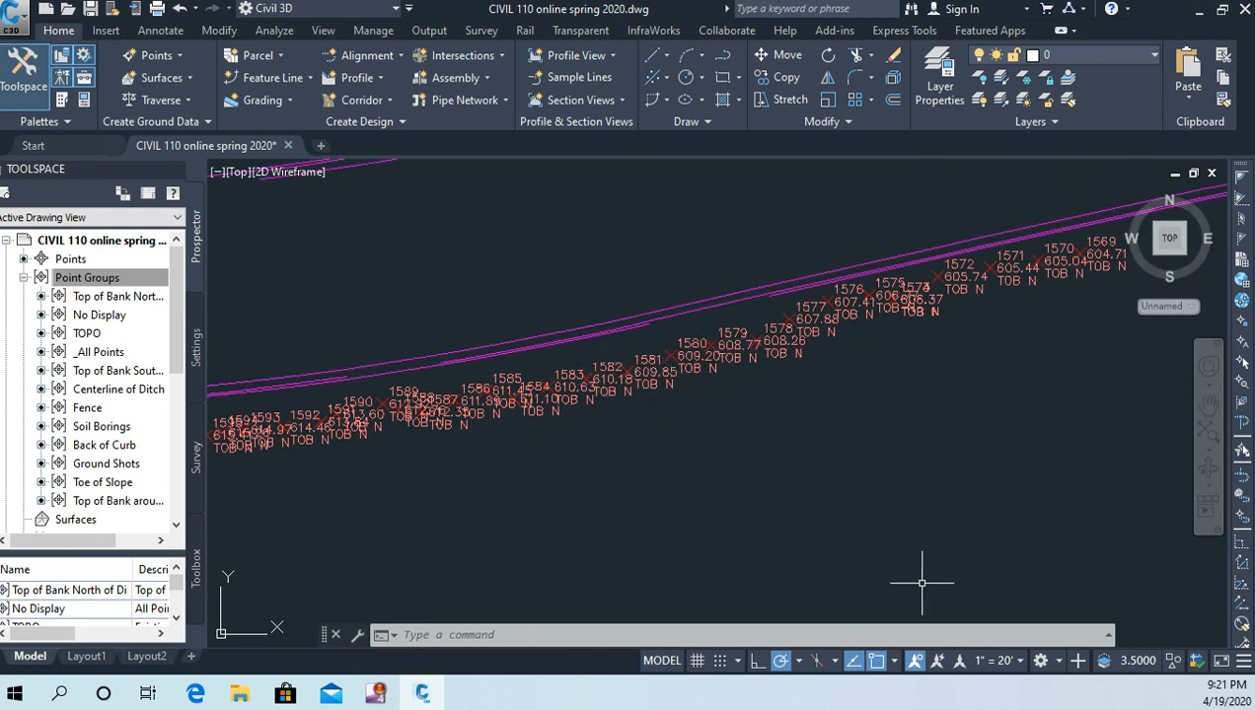
{"action": "scroll", "coordinate": [655, 392], "scroll_direction": "up", "scroll_amount": 3}
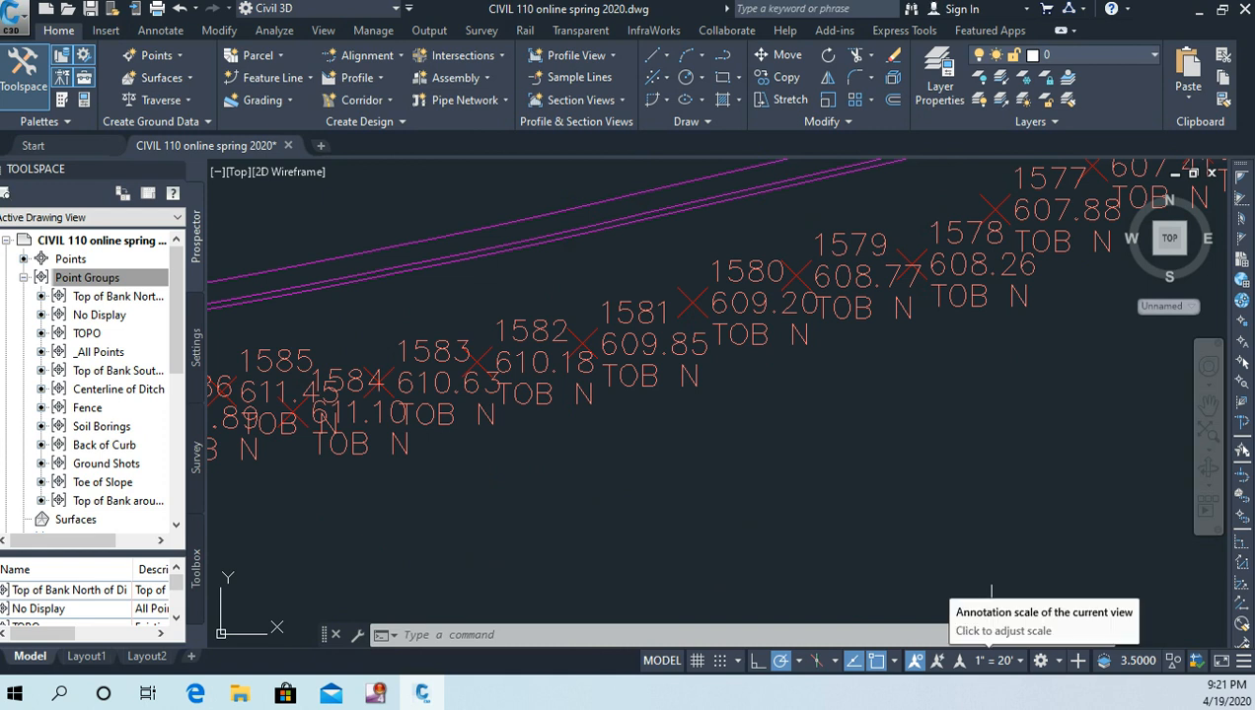
{"action": "left_click", "coordinate": [986, 660]}
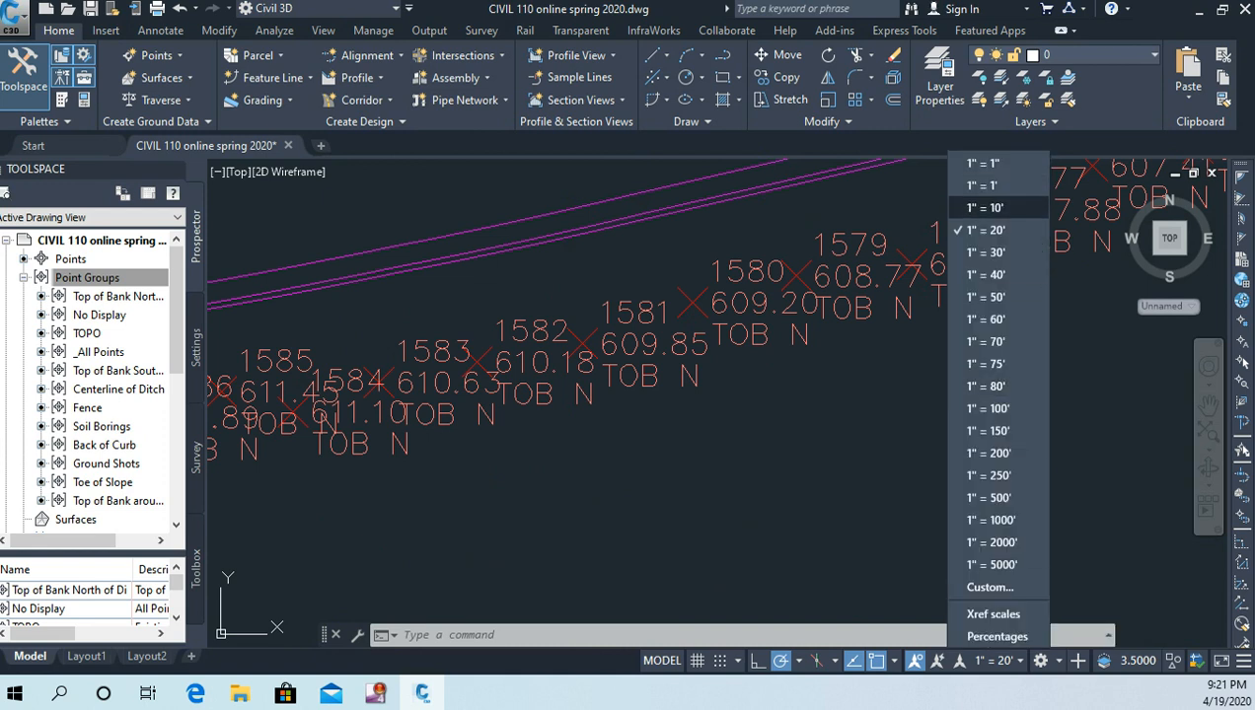
{"action": "left_click", "coordinate": [984, 208]}
Start creating a feature line at the west end of the top-of-bank points, choosing the Corridor Grading style.
{"action": "scroll", "coordinate": [450, 446], "scroll_direction": "down", "scroll_amount": 3}
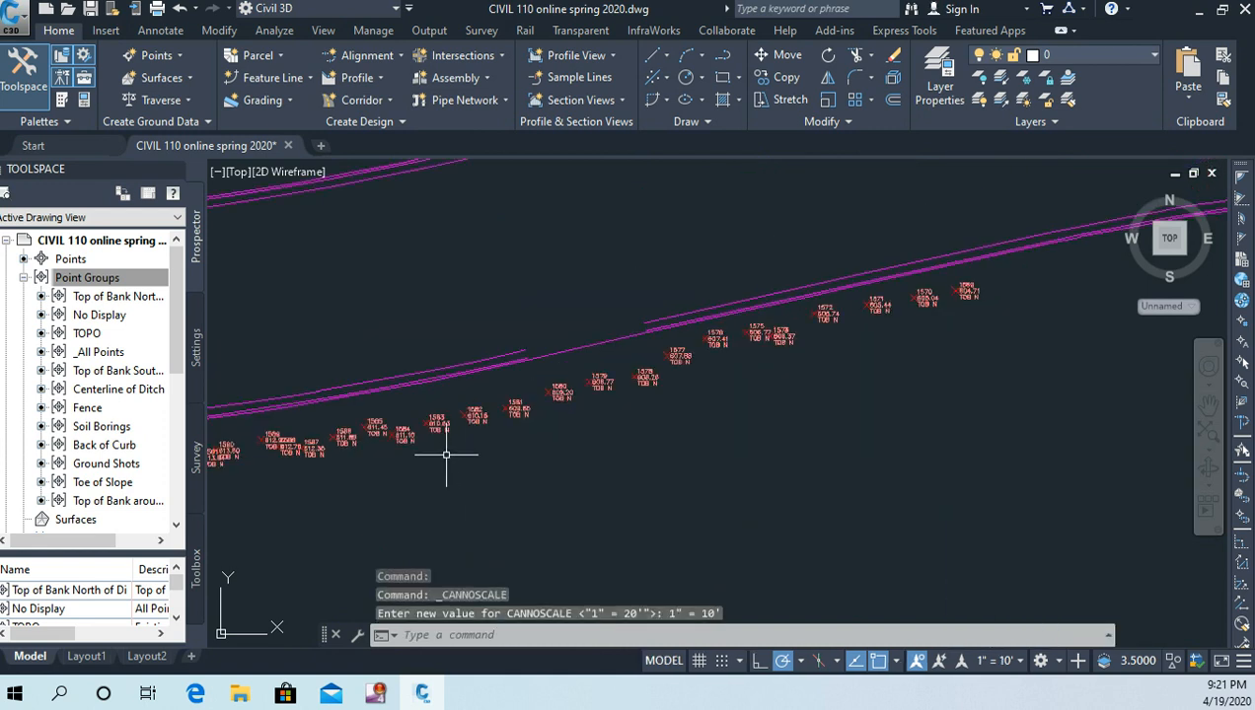
{"action": "scroll", "coordinate": [446, 455], "scroll_direction": "down", "scroll_amount": 1}
{"action": "middle_click_drag", "start_coordinate": [434, 458], "coordinate": [607, 447]}
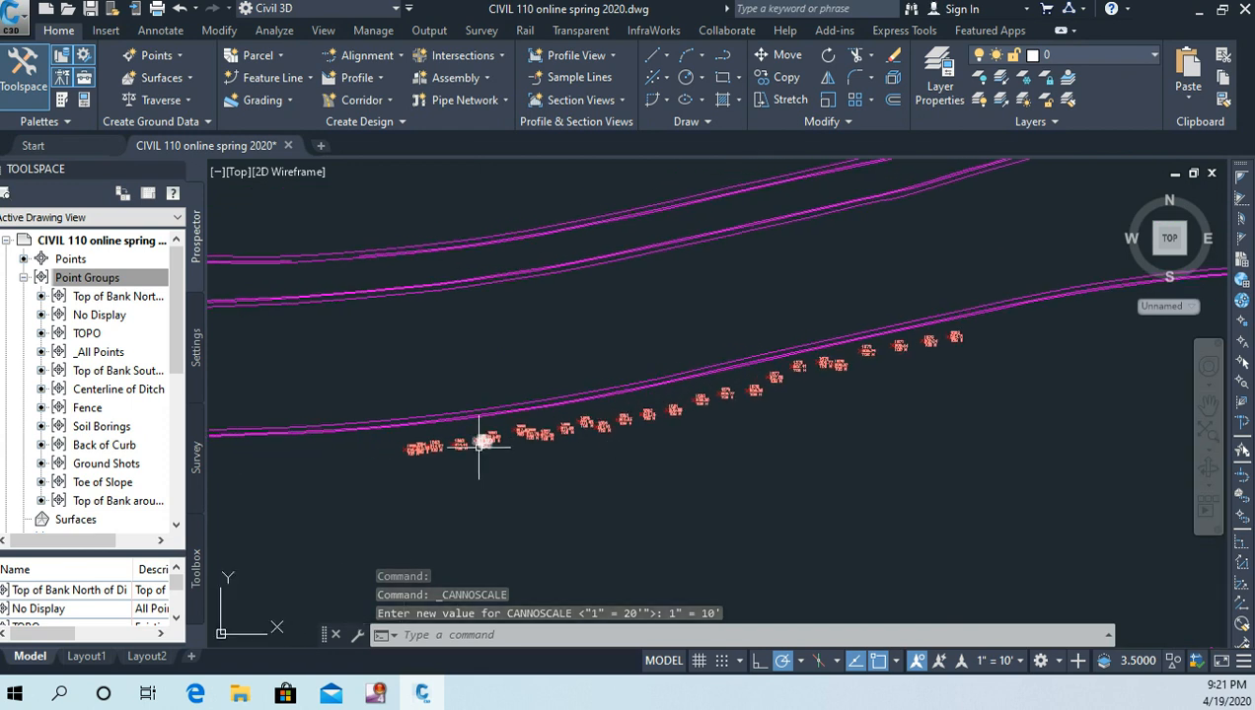
{"action": "scroll", "coordinate": [384, 452], "scroll_direction": "up", "scroll_amount": 3}
{"action": "scroll", "coordinate": [440, 447], "scroll_direction": "up", "scroll_amount": 5}
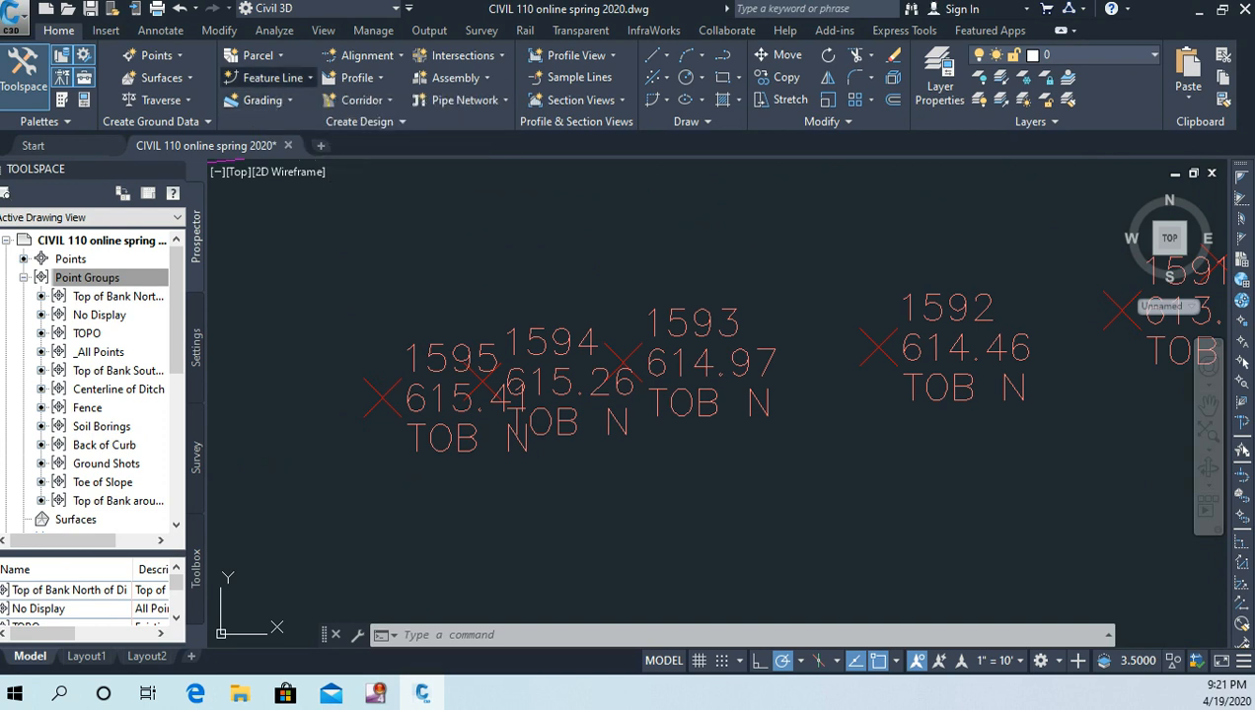
{"action": "left_click", "coordinate": [272, 77]}
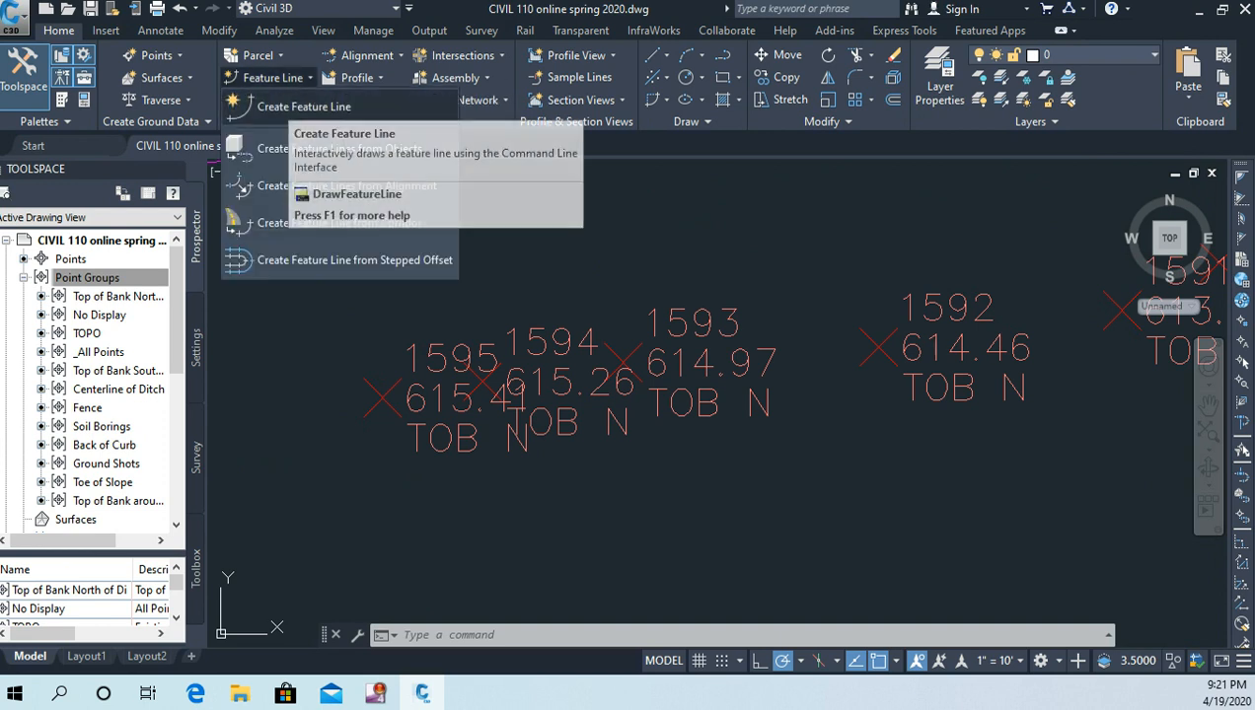
{"action": "left_click", "coordinate": [296, 106]}
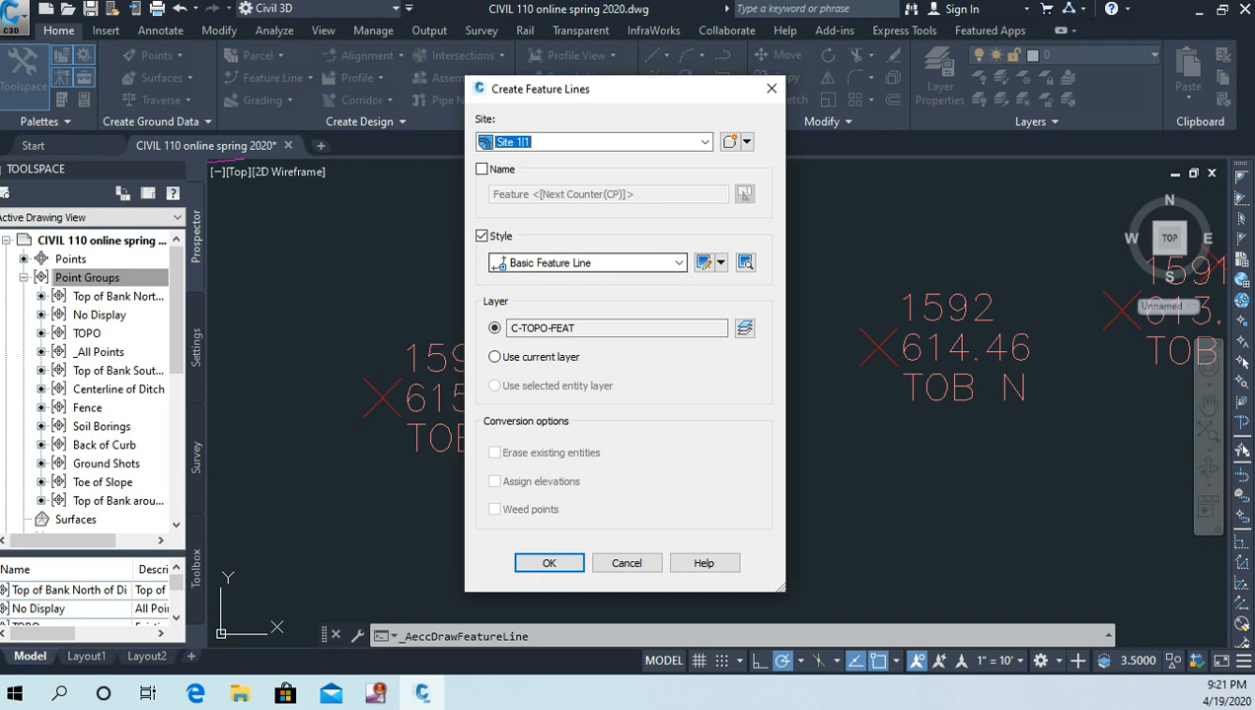
{"action": "left_click", "coordinate": [597, 262]}
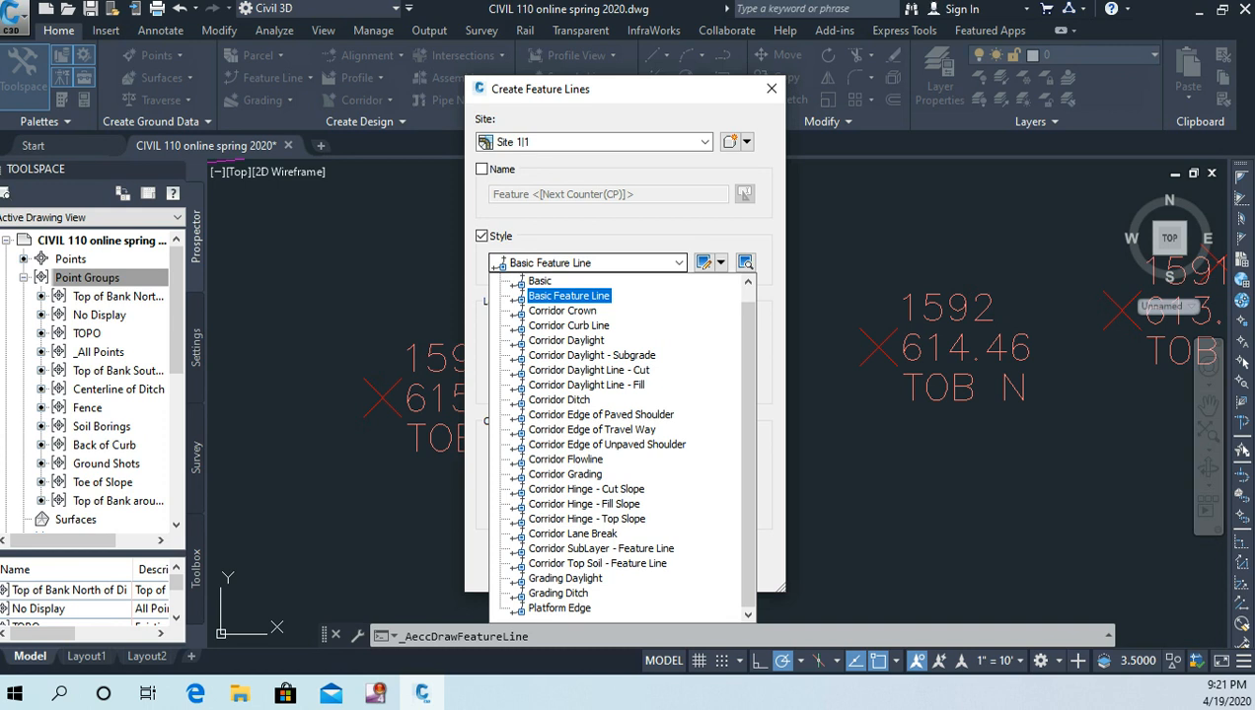
{"action": "key", "text": "Down"}
{"action": "key", "text": "Down"}
{"action": "key", "text": "Down"}
{"action": "key", "text": "Down"}
{"action": "key", "text": "Down"}
{"action": "key", "text": "Down"}
{"action": "key", "text": "Down"}
{"action": "key", "text": "Down"}
{"action": "key", "text": "Down"}
{"action": "key", "text": "Down"}
{"action": "key", "text": "Down"}
{"action": "key", "text": "Down"}
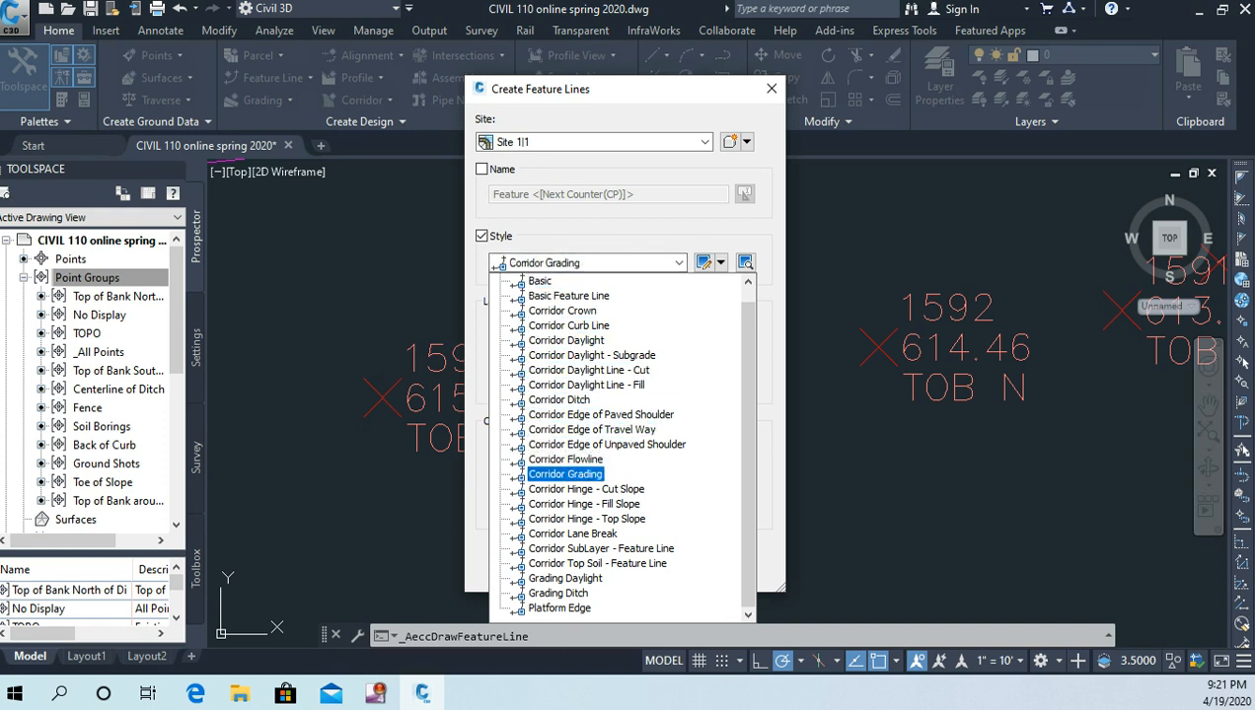
{"action": "key", "text": "Return"}
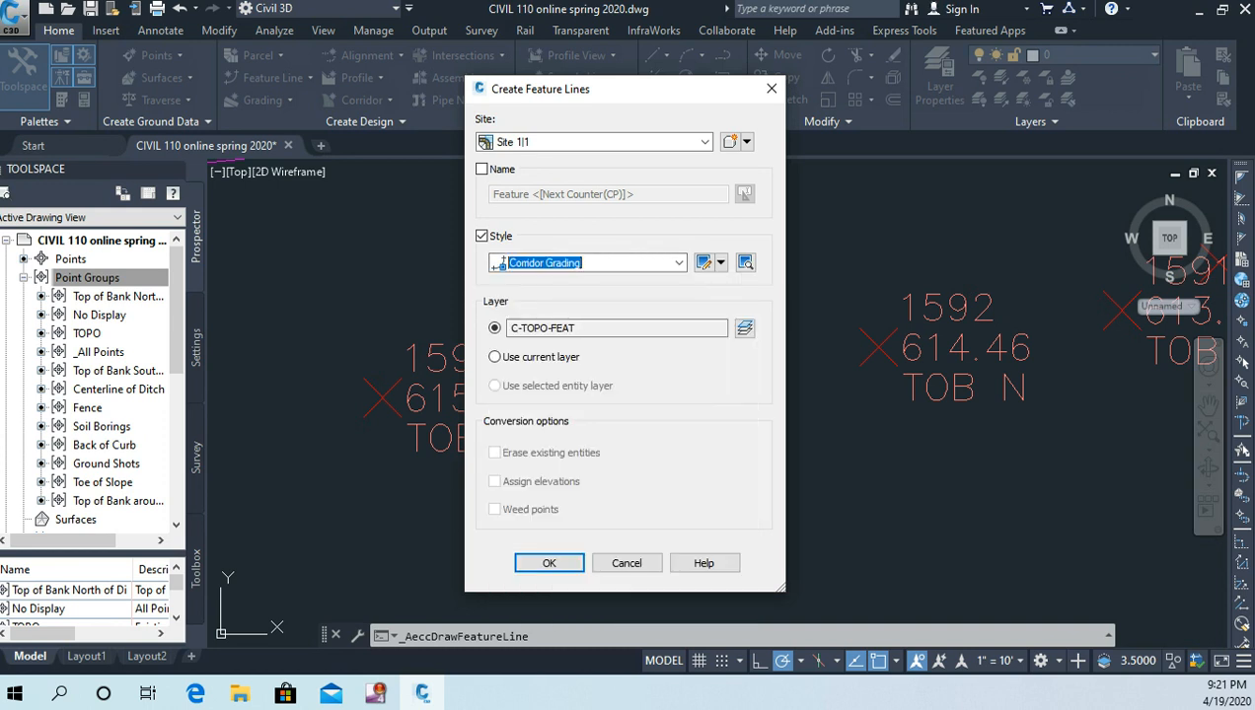
Set the feature line's style to Corridor Ditch and start the line at the node of point 1595.
{"action": "key", "text": "alt+Down"}
{"action": "key", "text": "Up"}
{"action": "key", "text": "Up"}
{"action": "key", "text": "Up"}
{"action": "key", "text": "Up"}
{"action": "key", "text": "Up"}
{"action": "key", "text": "Up"}
{"action": "key", "text": "Up"}
{"action": "key", "text": "Up"}
{"action": "key", "text": "Down"}
{"action": "key", "text": "Down"}
{"action": "key", "text": "Down"}
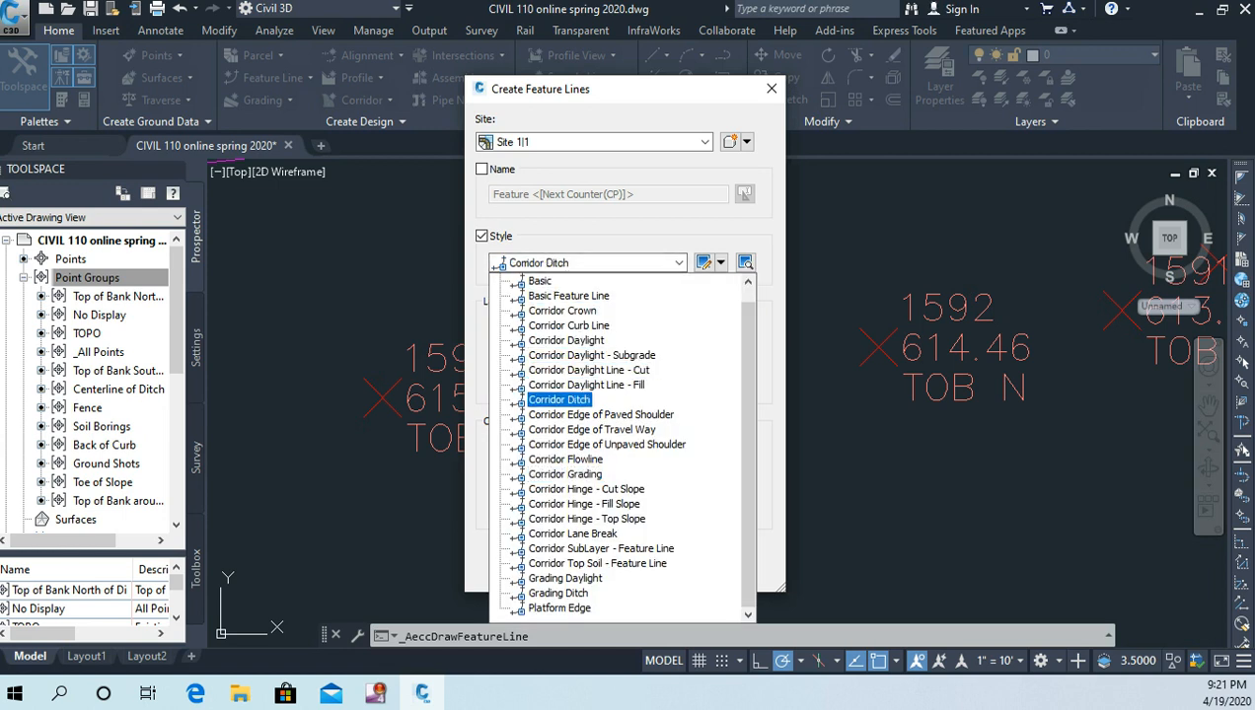
{"action": "key", "text": "Return"}
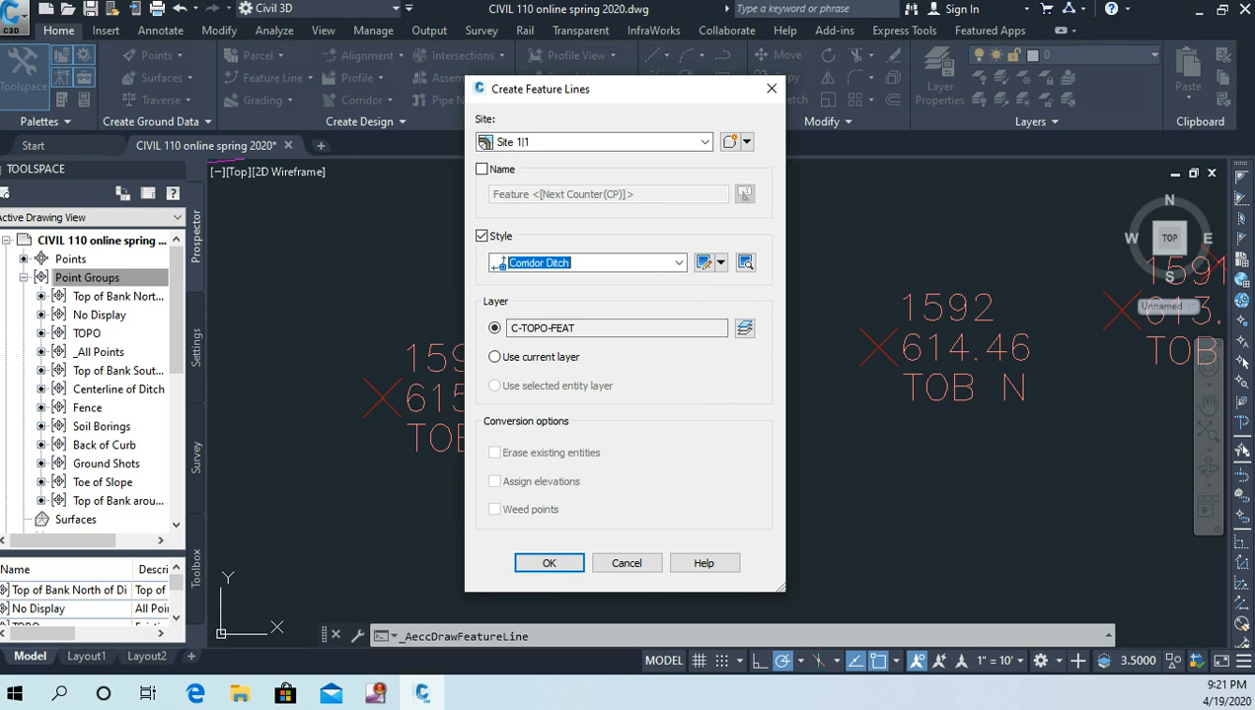
{"action": "left_click", "coordinate": [548, 563]}
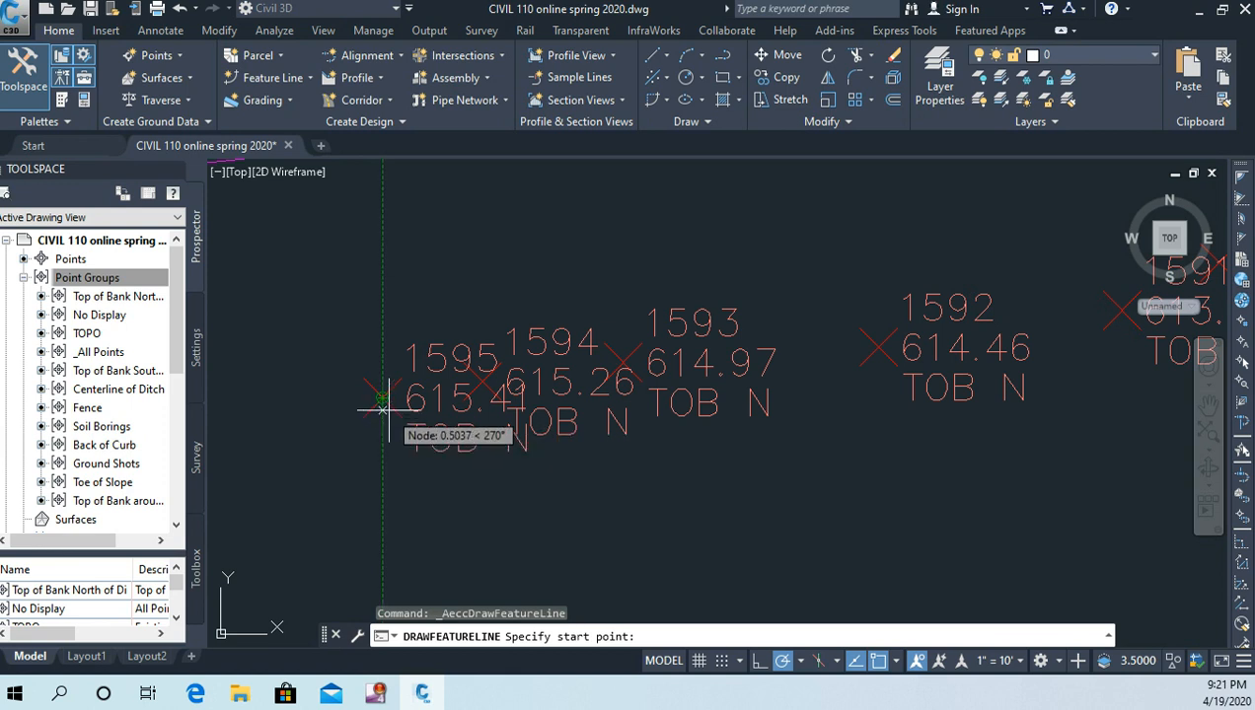
{"action": "left_click", "coordinate": [381, 399]}
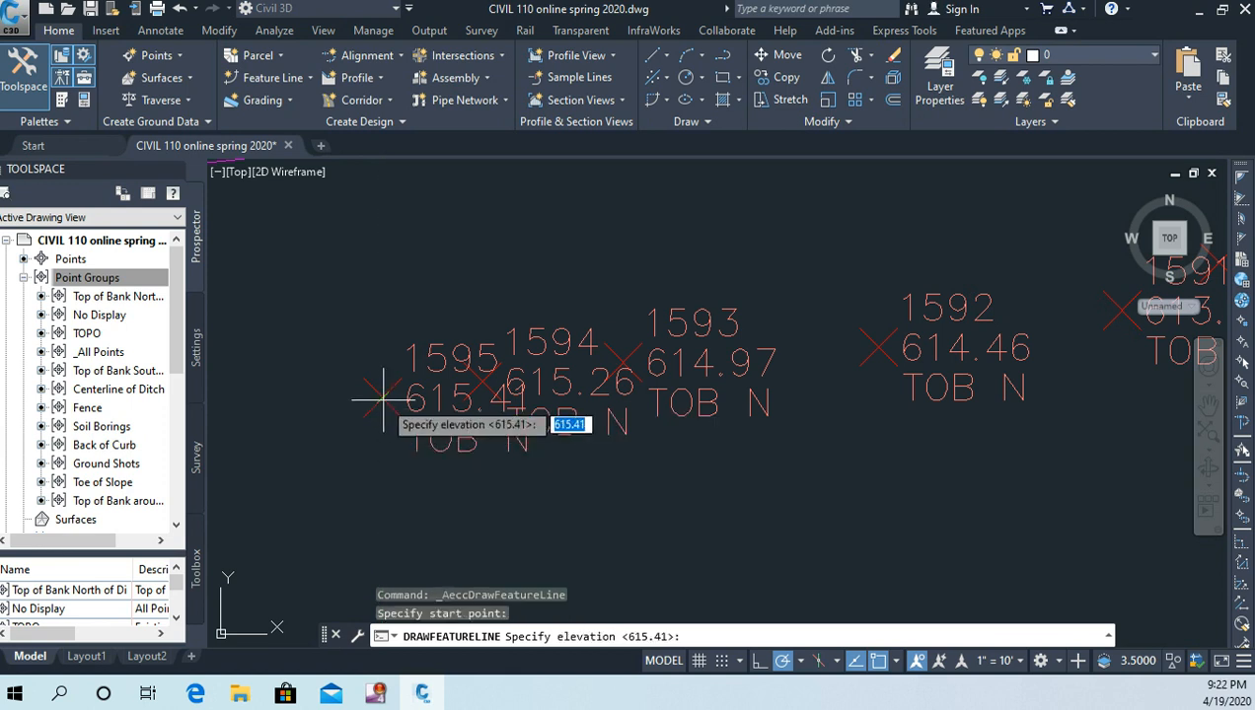
Check in the object snap settings which snap modes are active, particularly Node, without leaving the feature line command.
{"action": "key", "text": "F3"}
{"action": "key", "text": "F3"}
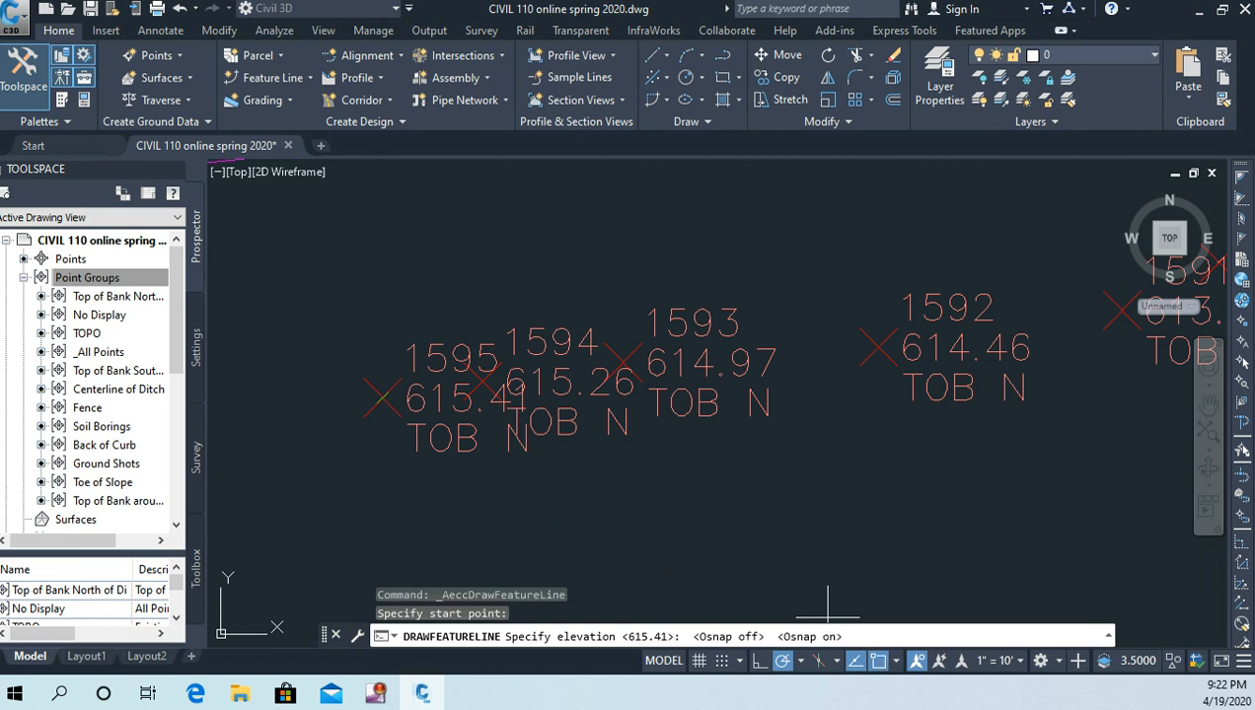
{"action": "left_click", "coordinate": [895, 661]}
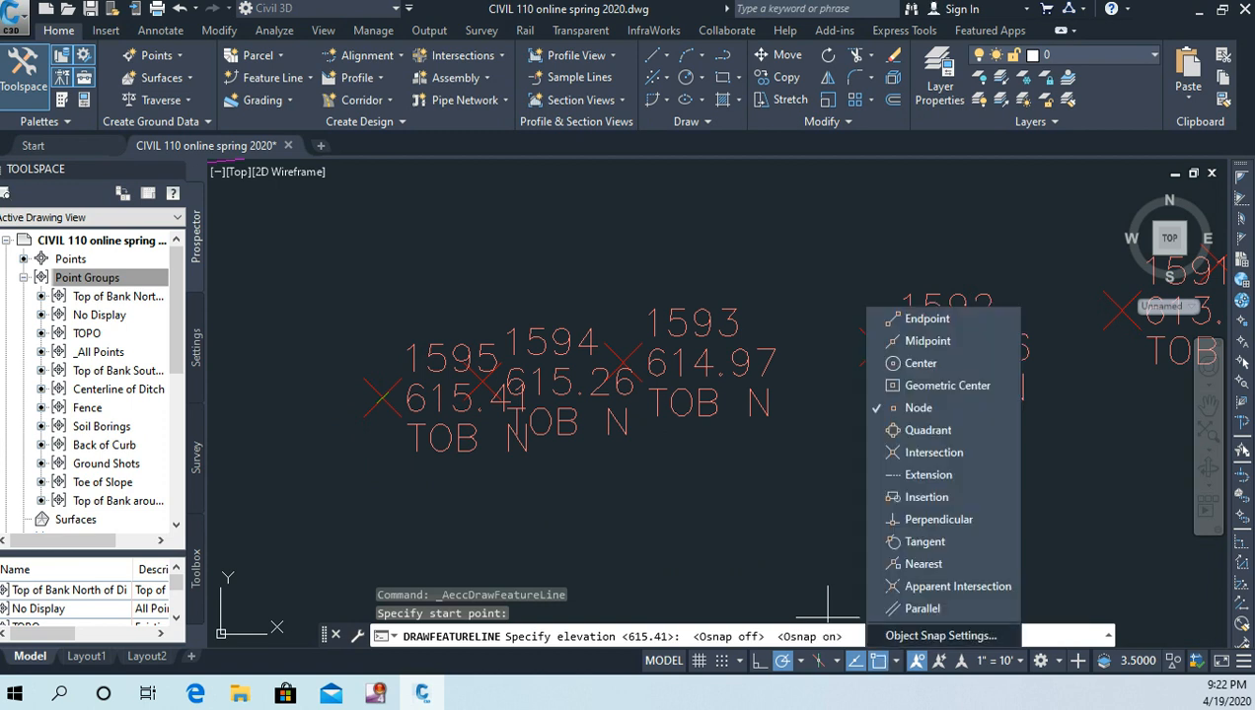
{"action": "left_click", "coordinate": [940, 635]}
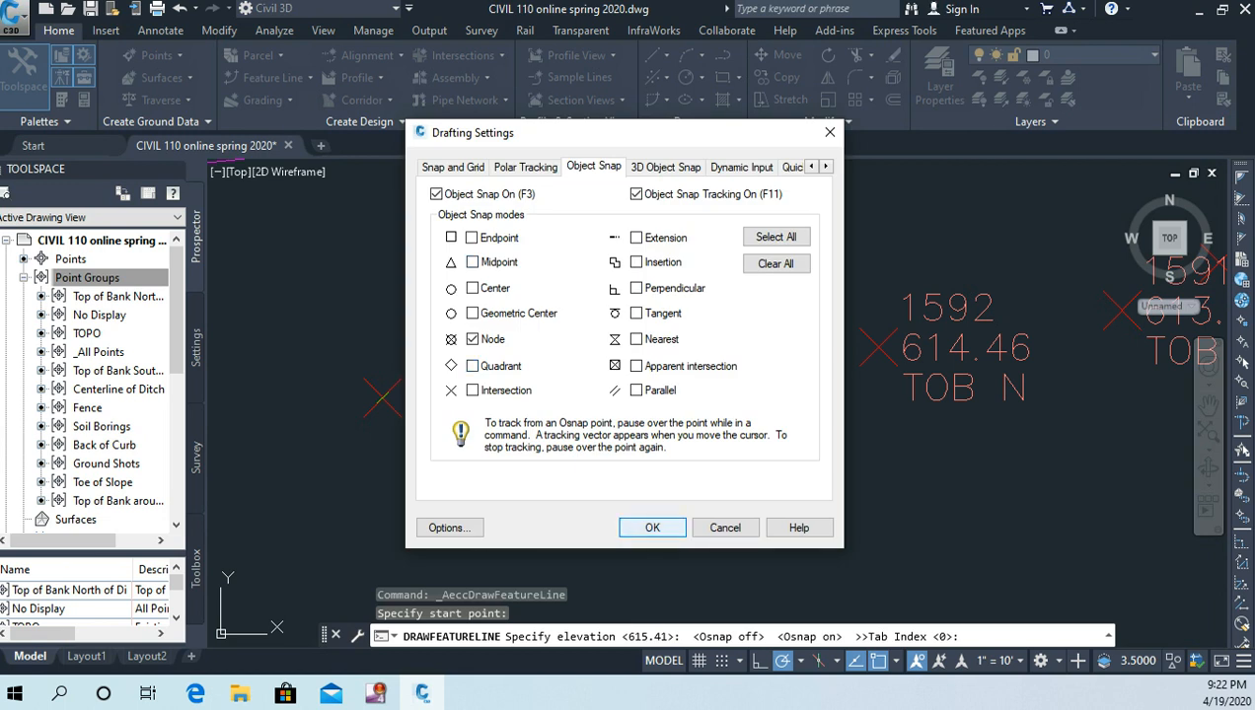
{"action": "left_click", "coordinate": [651, 527]}
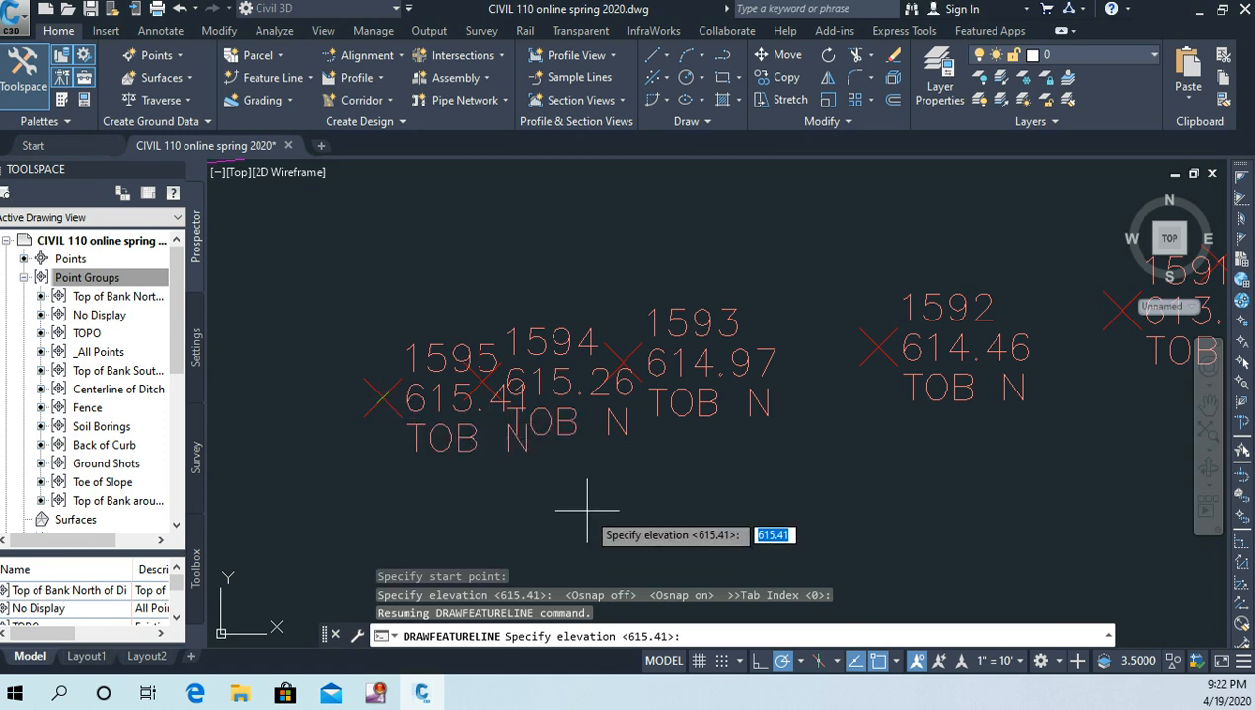
Accept point 1595's elevation and extend the feature line through the nodes of points 1594, 1593 and 1592, keeping each proposed grade.
{"action": "key", "text": "Return"}
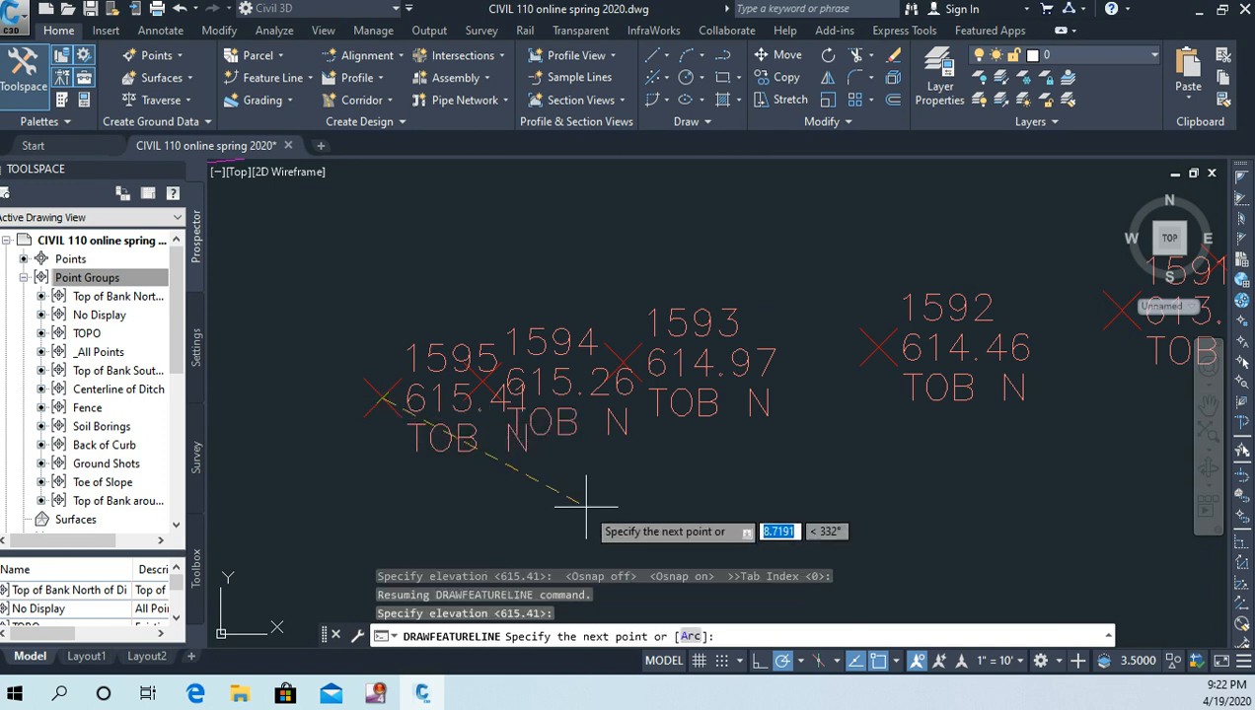
{"action": "left_click", "coordinate": [481, 381]}
{"action": "key", "text": "Return"}
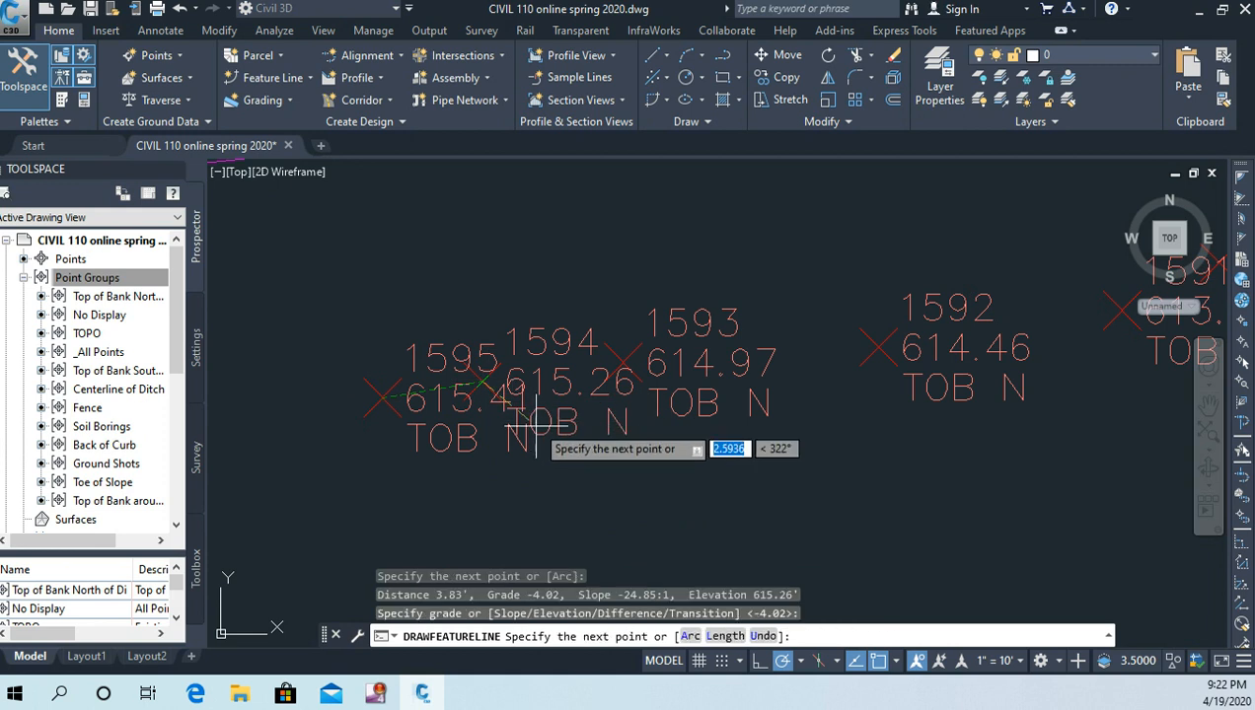
{"action": "left_click", "coordinate": [625, 351]}
{"action": "key", "text": "Return"}
{"action": "left_click", "coordinate": [877, 347]}
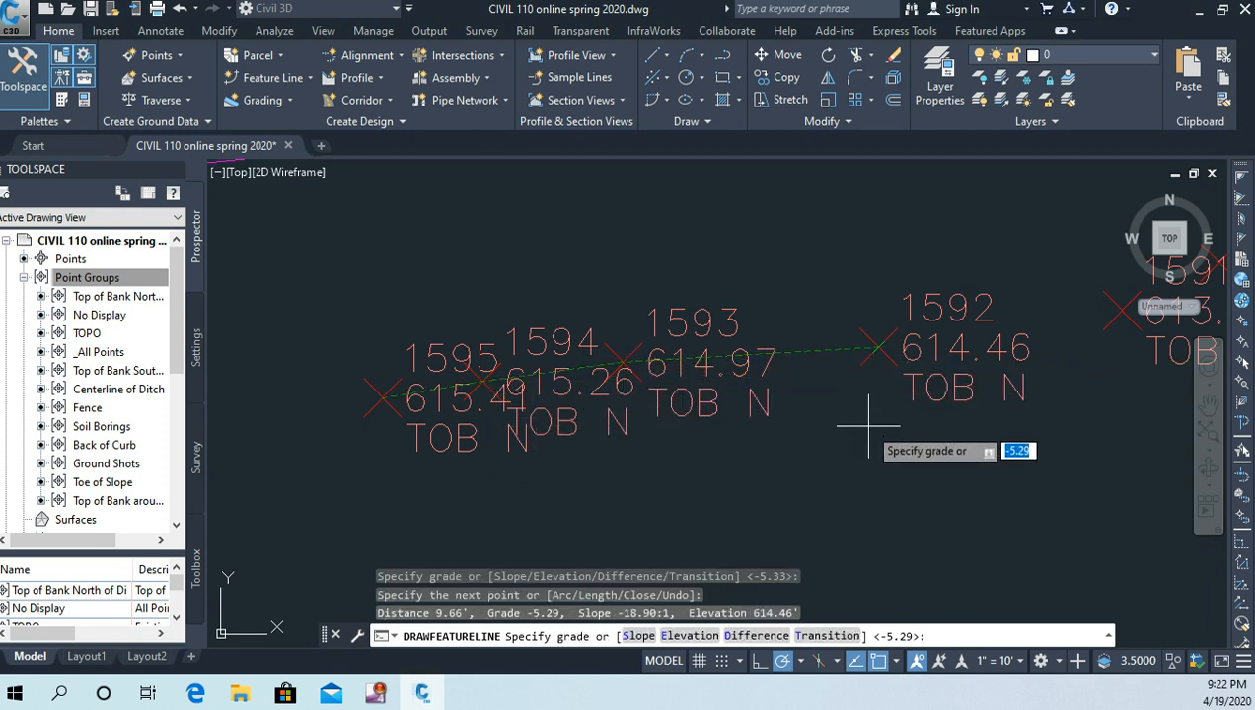
{"action": "middle_click_drag", "start_coordinate": [884, 457], "coordinate": [381, 452]}
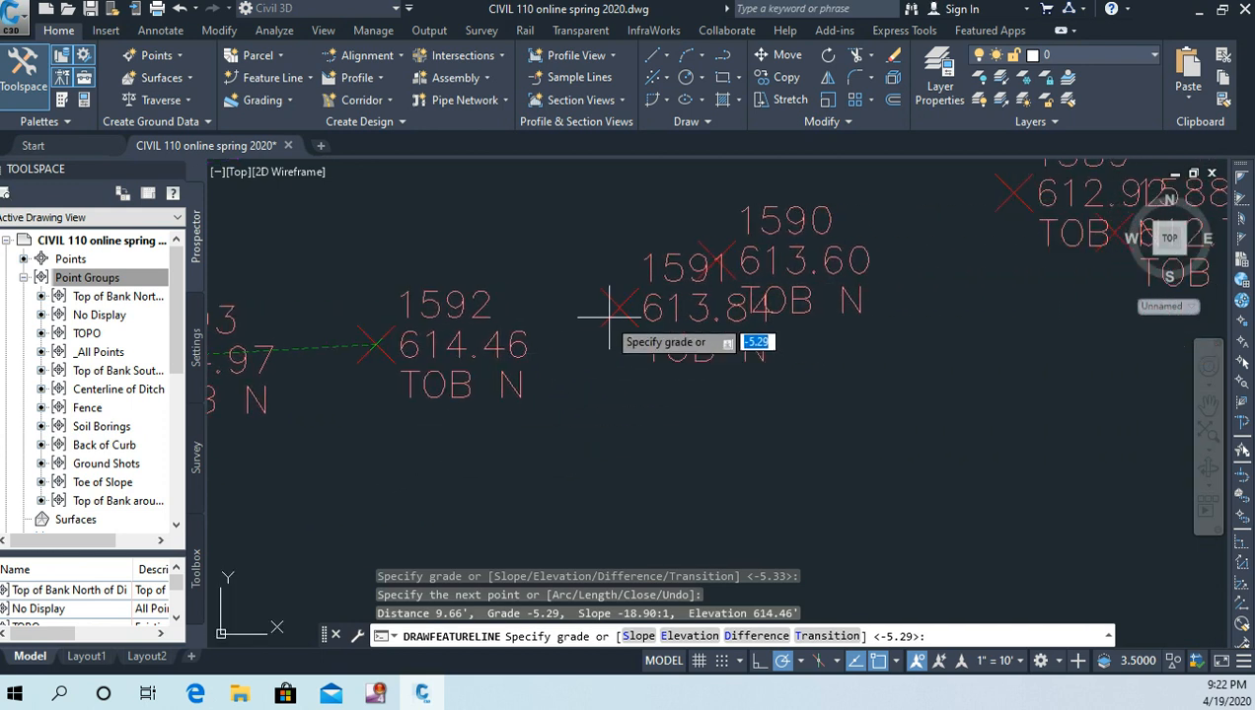
{"action": "key", "text": "Return"}
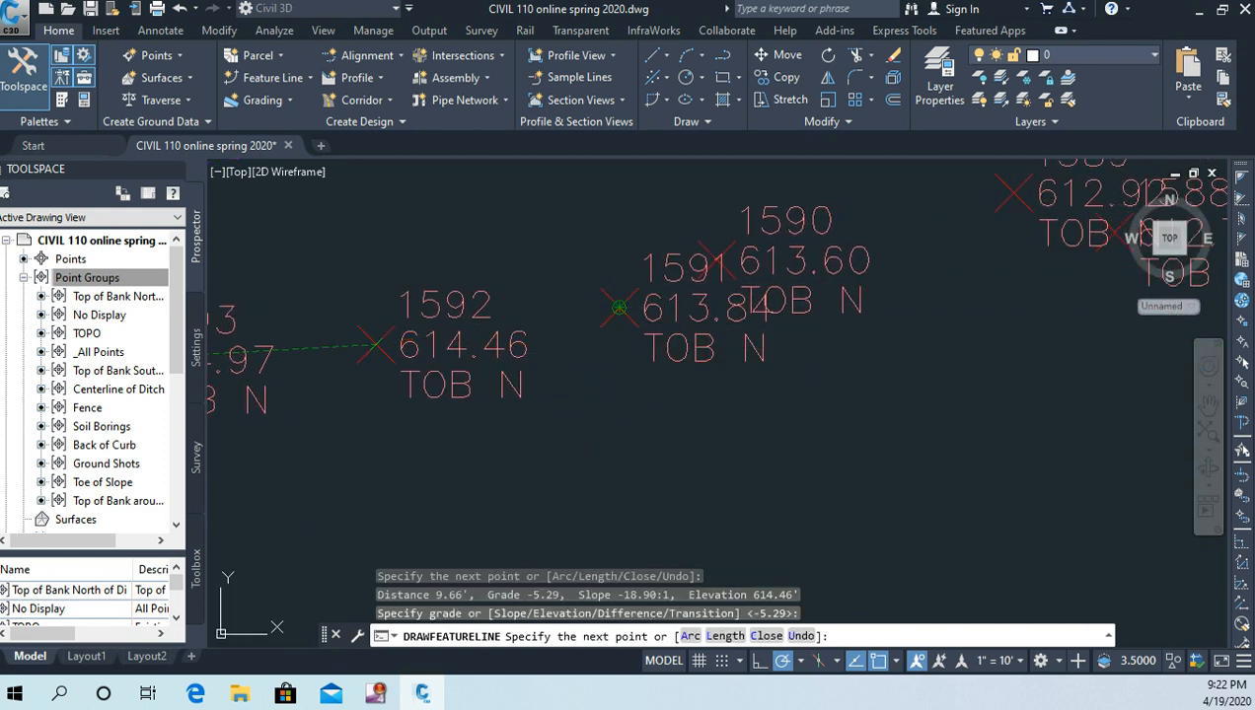
Continue the feature line through the nodes of points 1591, 1590 and 1589, accepting the proposed grade at each vertex.
{"action": "left_click", "coordinate": [617, 308]}
{"action": "key", "text": "Return"}
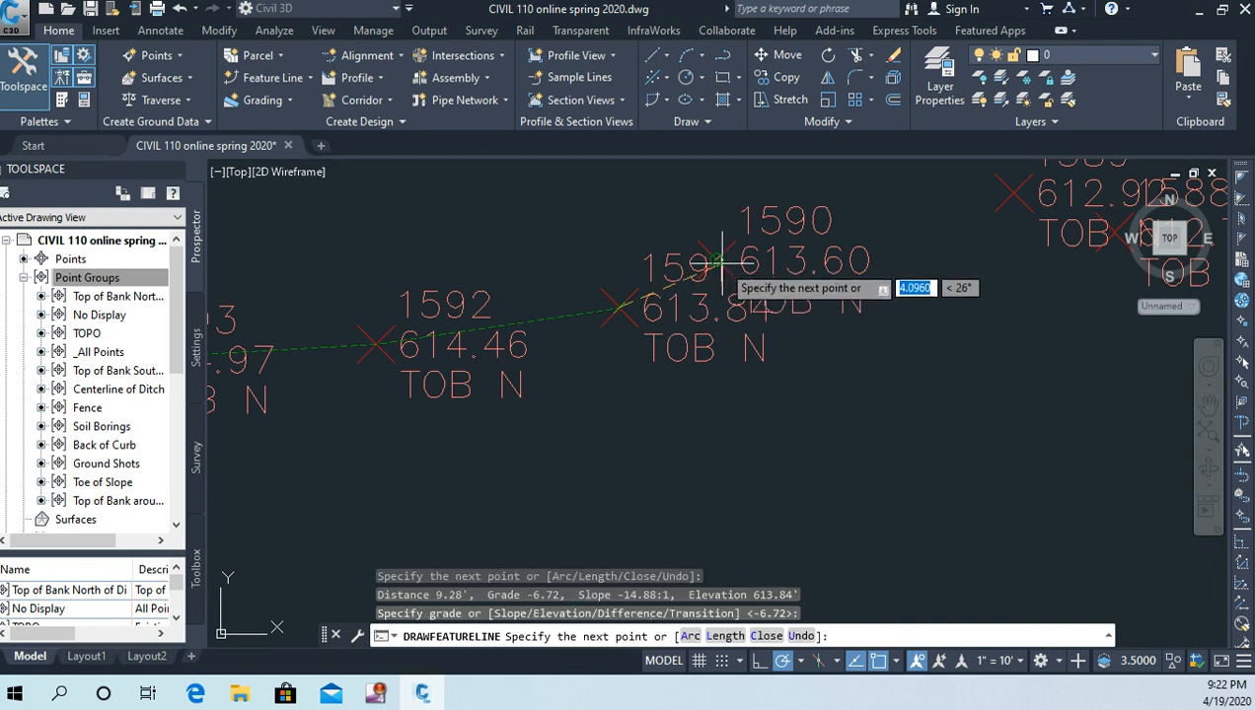
{"action": "left_click", "coordinate": [718, 255]}
{"action": "mouse_move", "coordinate": [860, 379]}
{"action": "middle_mouse_down"}
{"action": "mouse_move", "coordinate": [820, 414]}
{"action": "mouse_move", "coordinate": [429, 566]}
{"action": "middle_mouse_up"}
{"action": "key", "text": "Return"}
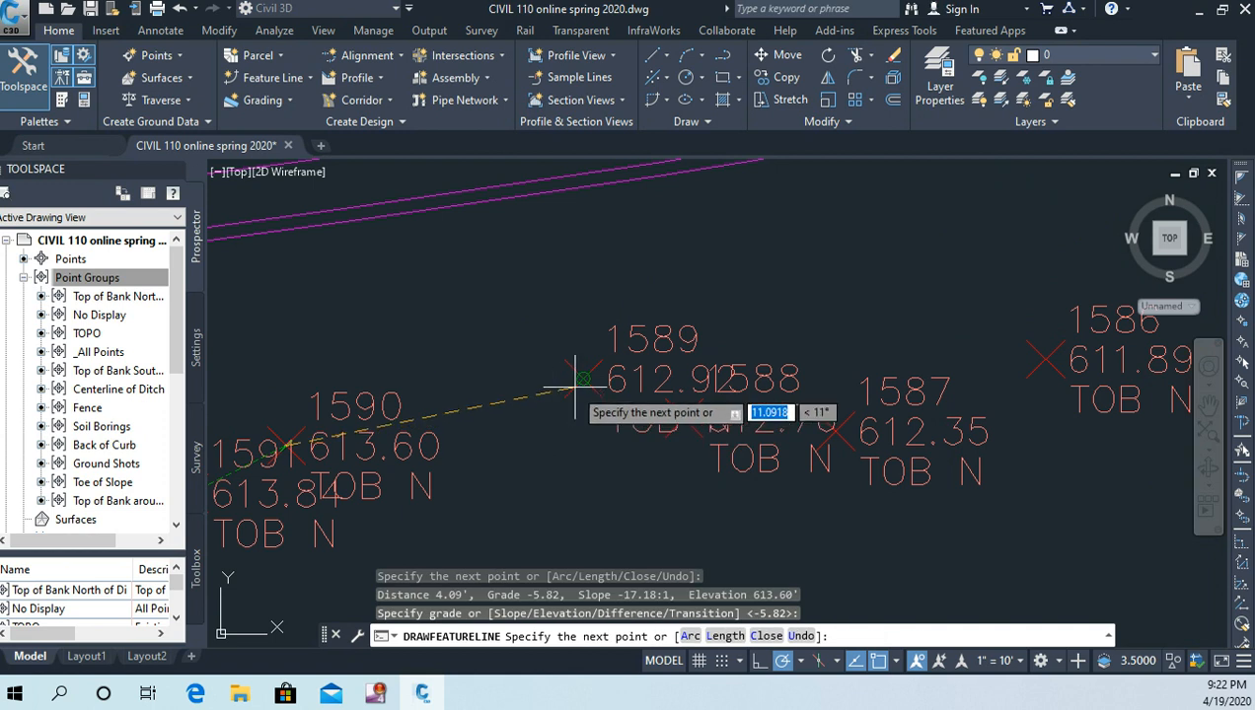
{"action": "left_click", "coordinate": [582, 377]}
{"action": "key", "text": "Return"}
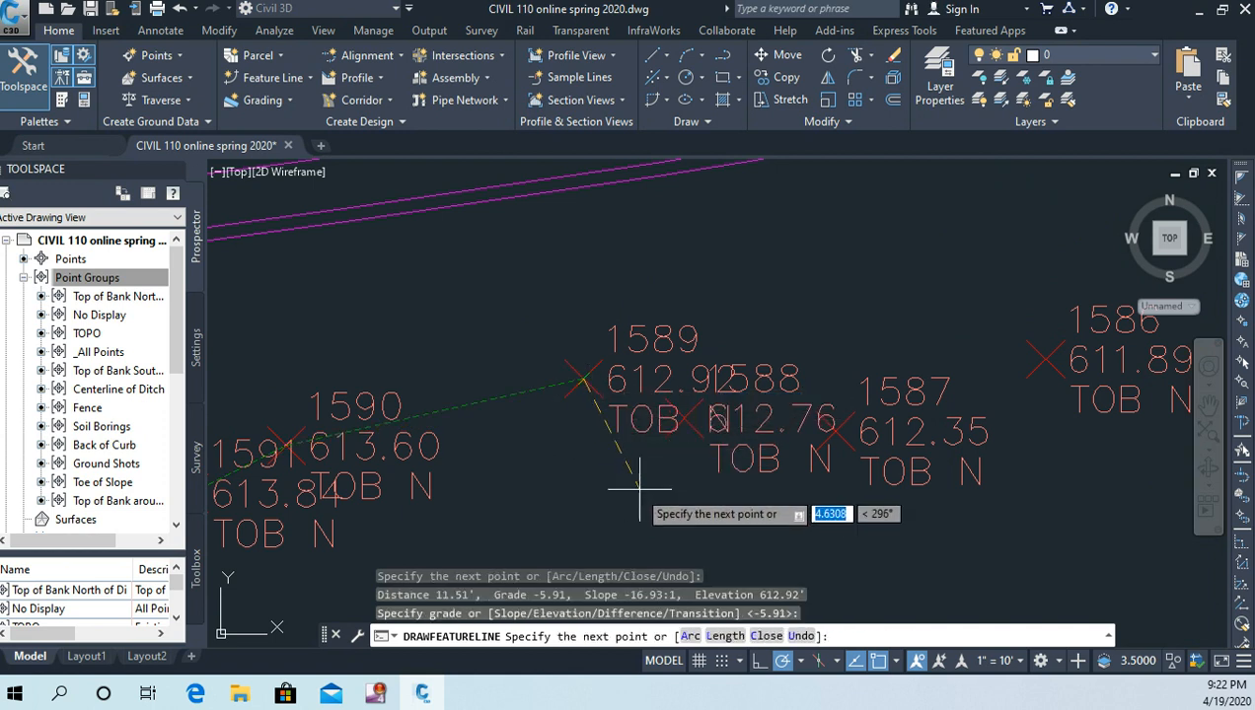
Extend the feature line through points 1588 and 1587 with their proposed grades and end it at 1587.
{"action": "left_click", "coordinate": [691, 416]}
{"action": "key", "text": "Return"}
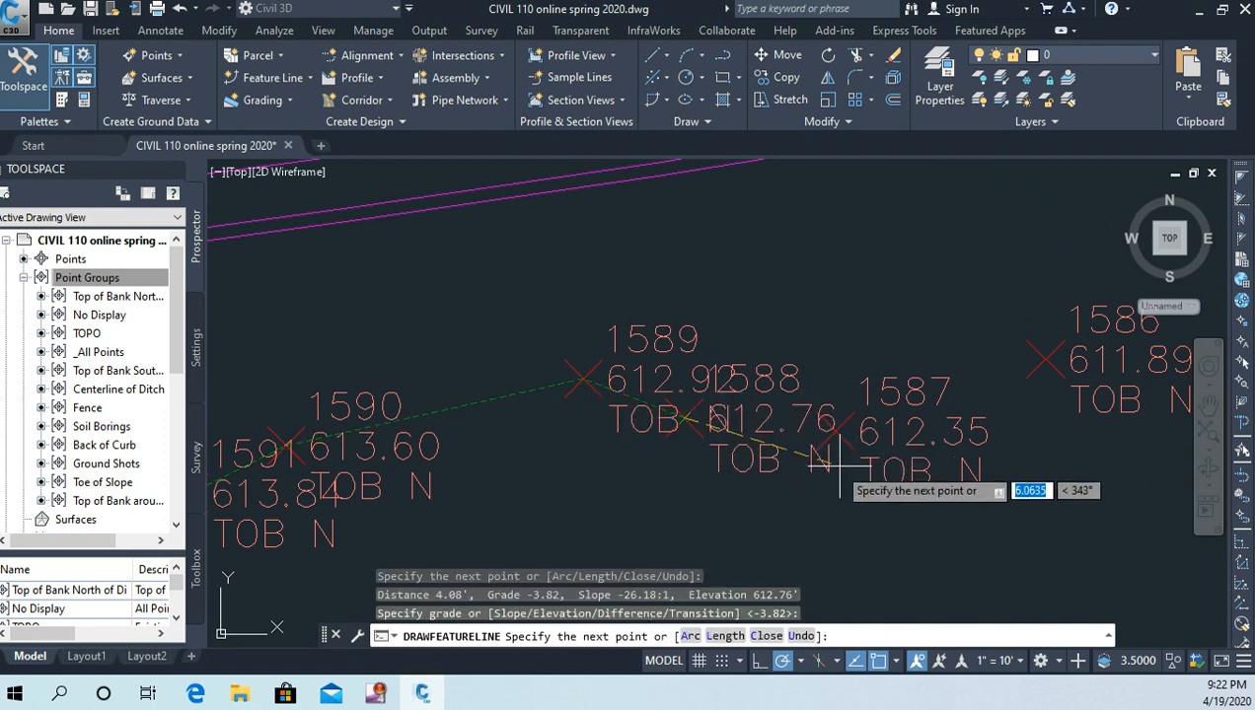
{"action": "left_click", "coordinate": [837, 426]}
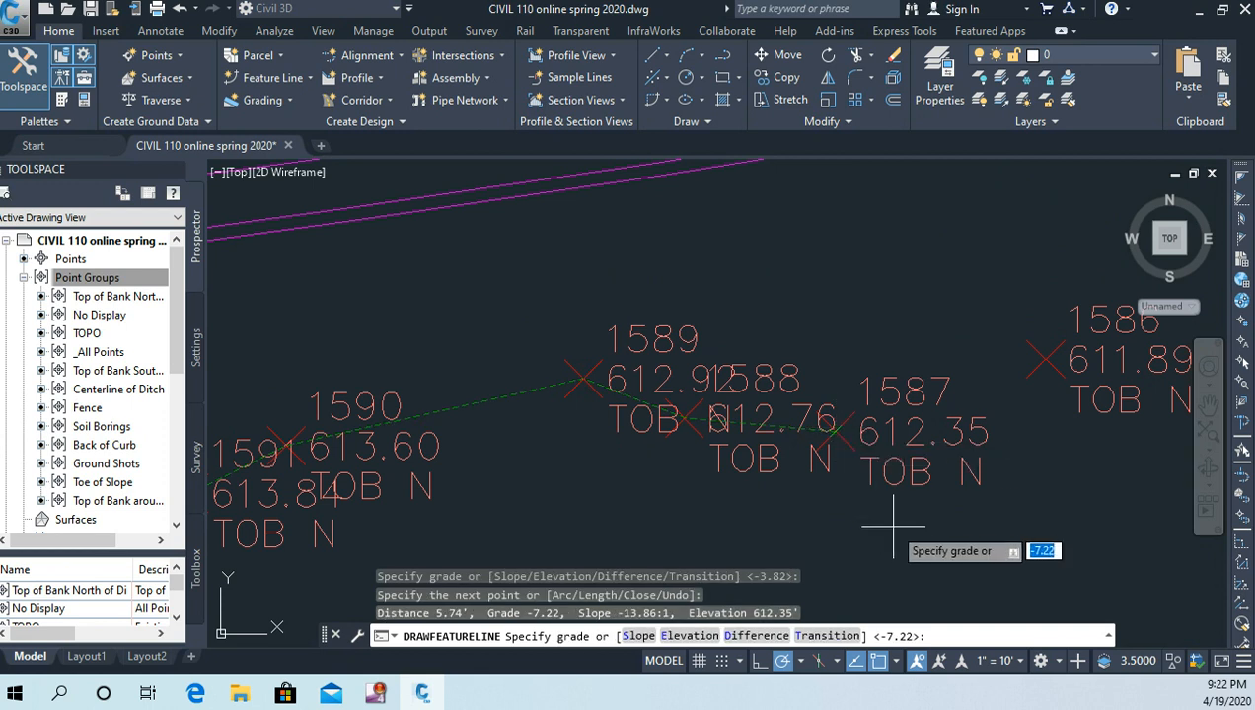
{"action": "right_click", "coordinate": [849, 561]}
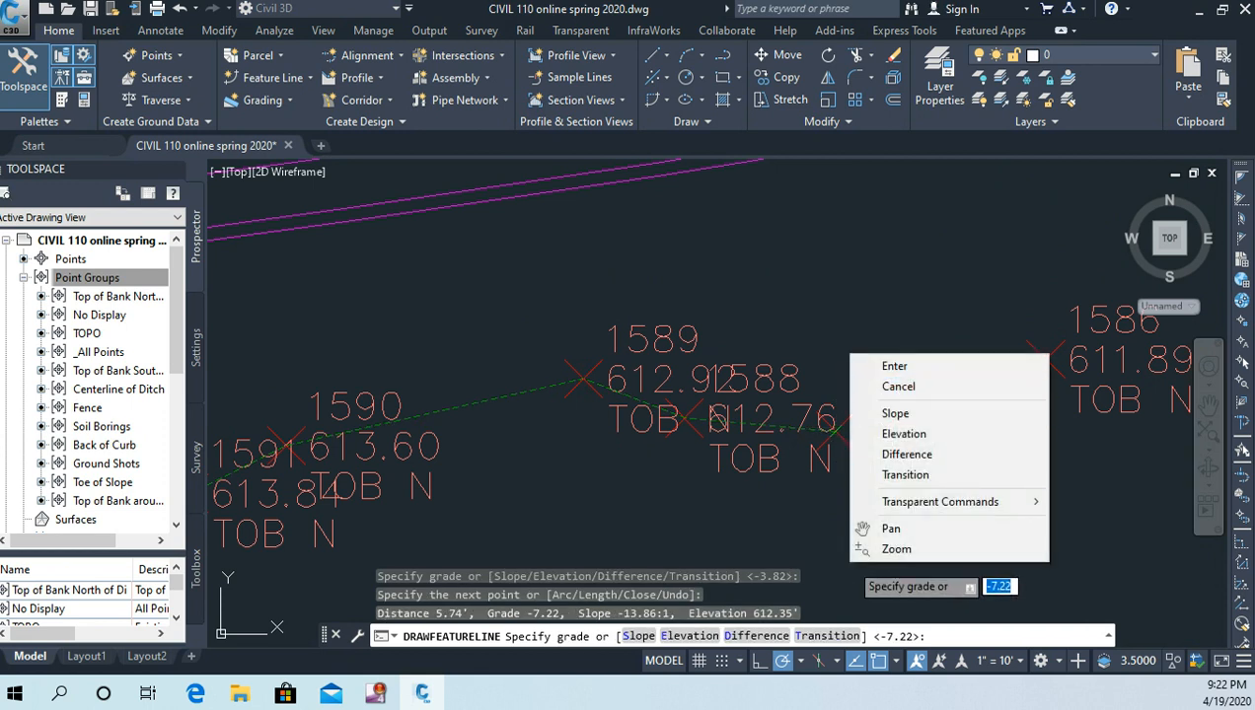
{"action": "left_click", "coordinate": [795, 526]}
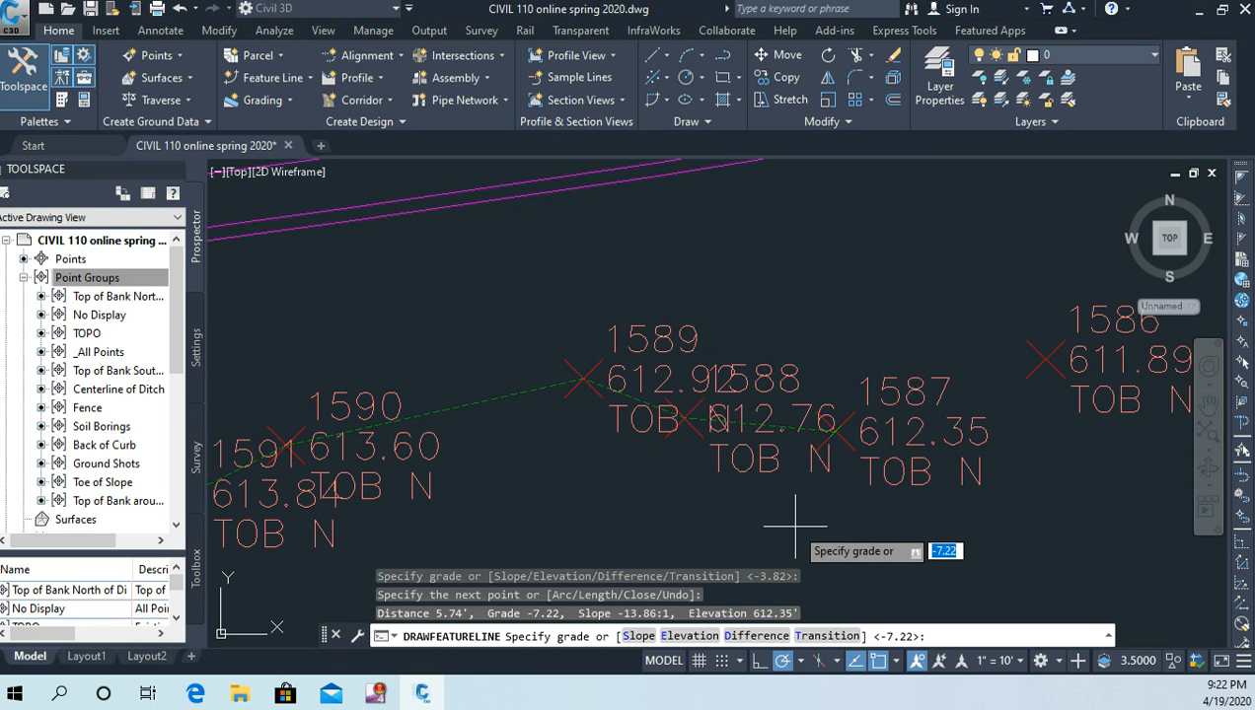
{"action": "right_click", "coordinate": [923, 510]}
{"action": "left_click", "coordinate": [947, 312]}
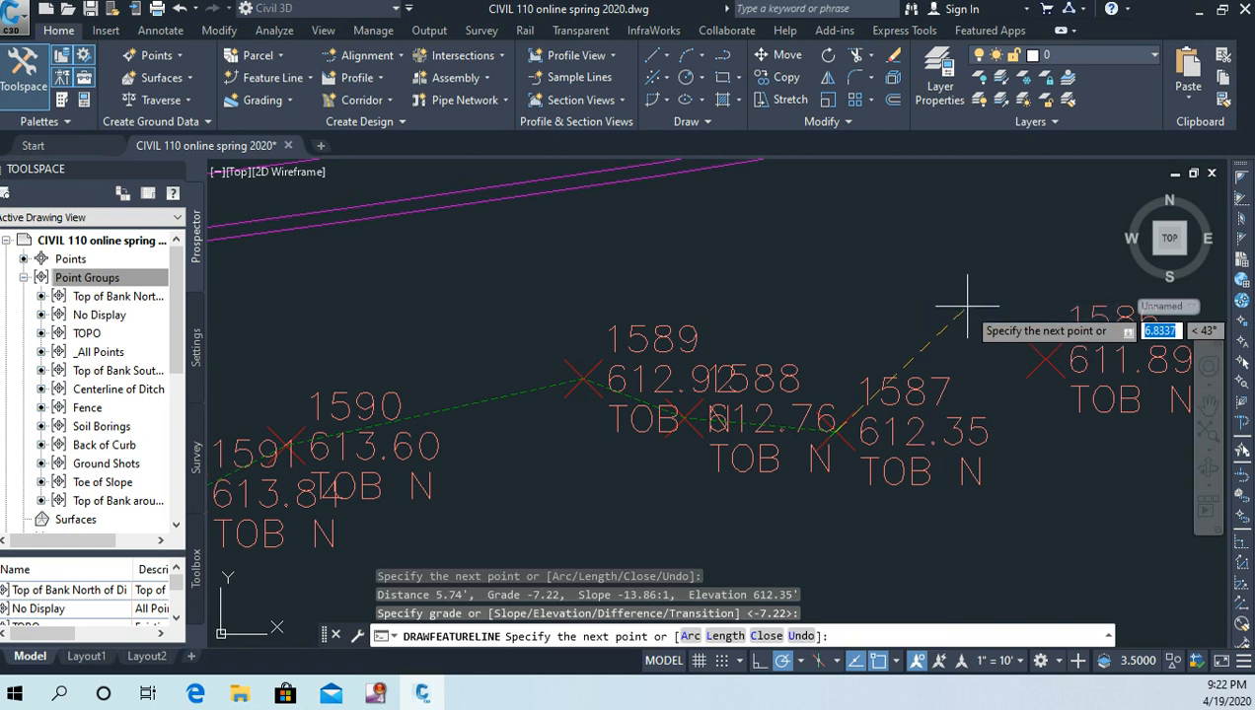
{"action": "right_click", "coordinate": [978, 327]}
{"action": "left_click", "coordinate": [1024, 337]}
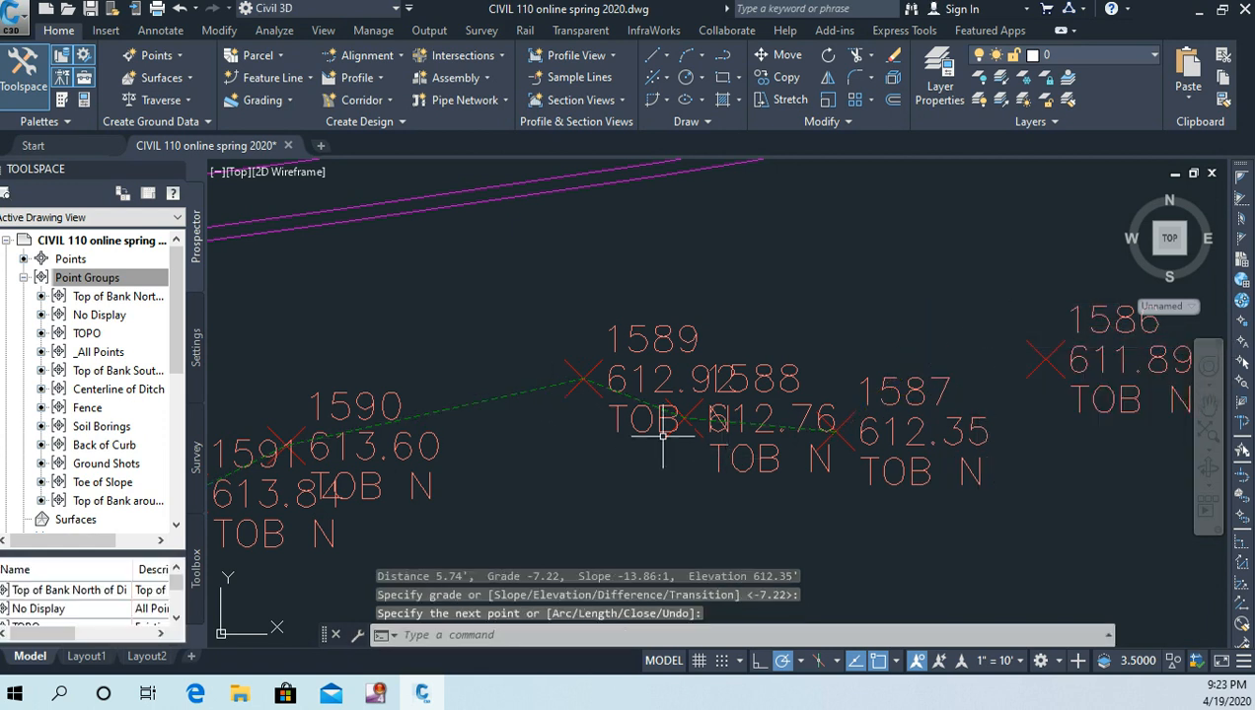
Examine the remaining north top-of-bank points east of the feature line's end, from point 1586 to point 1569.
{"action": "scroll", "coordinate": [658, 449], "scroll_direction": "down", "scroll_amount": 2}
{"action": "scroll", "coordinate": [730, 483], "scroll_direction": "down", "scroll_amount": 2}
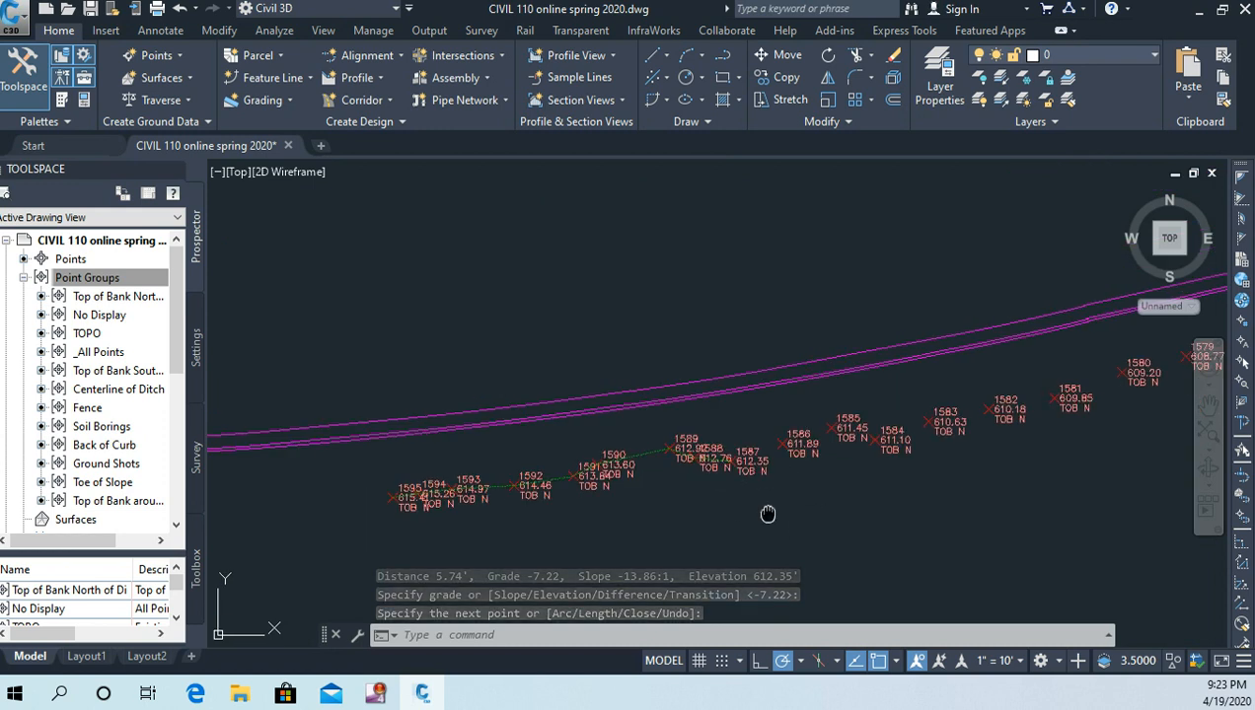
{"action": "scroll", "coordinate": [680, 503], "scroll_direction": "down", "scroll_amount": 2}
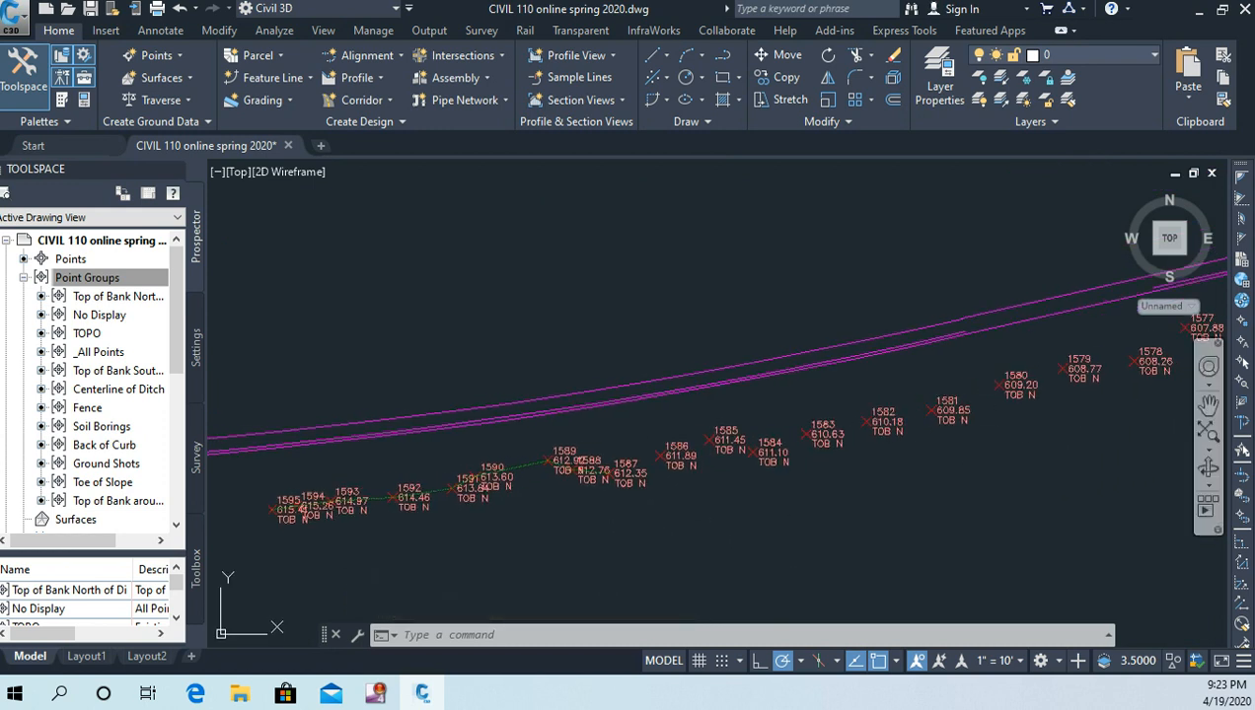
{"action": "mouse_move", "coordinate": [915, 440]}
{"action": "middle_mouse_down"}
{"action": "mouse_move", "coordinate": [650, 437]}
{"action": "mouse_move", "coordinate": [460, 456]}
{"action": "middle_mouse_up"}
{"action": "scroll", "coordinate": [864, 440], "scroll_direction": "down", "scroll_amount": 2}
{"action": "middle_click_drag", "start_coordinate": [864, 440], "coordinate": [689, 494]}
{"action": "scroll", "coordinate": [688, 495], "scroll_direction": "up", "scroll_amount": 2}
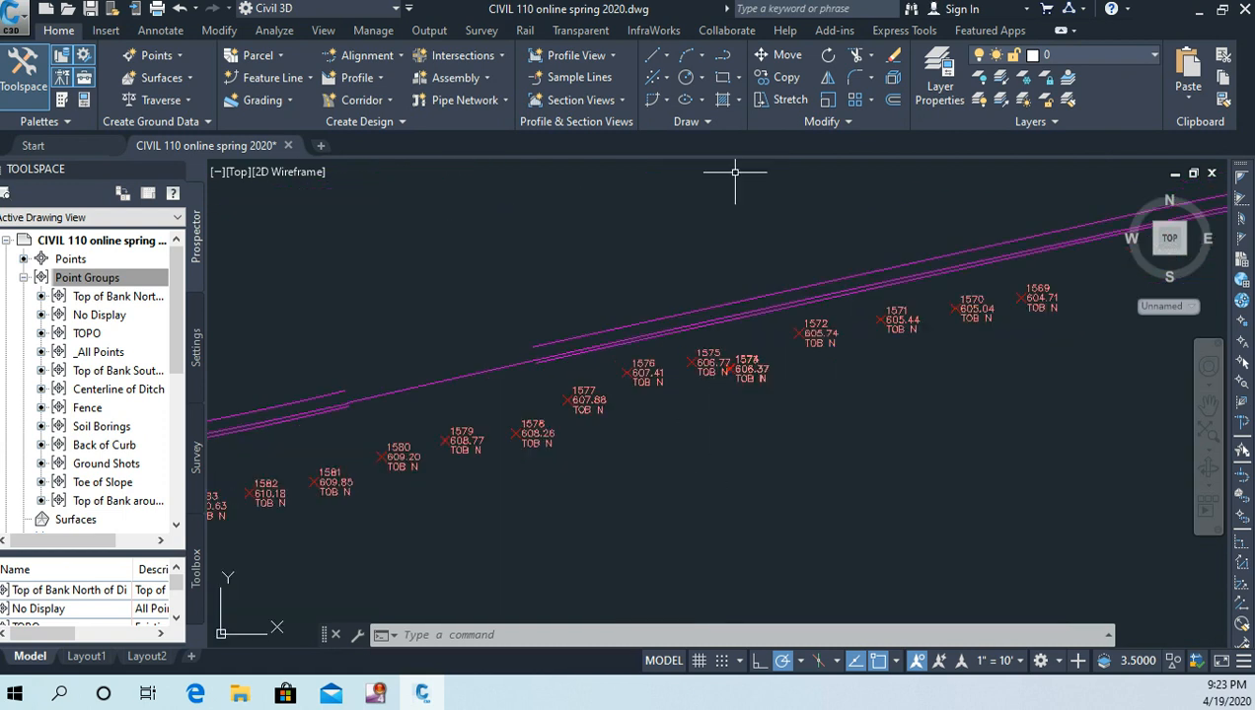
{"action": "scroll", "coordinate": [513, 299], "scroll_direction": "down", "scroll_amount": 1}
{"action": "scroll", "coordinate": [400, 357], "scroll_direction": "down", "scroll_amount": 1}
{"action": "mouse_move", "coordinate": [400, 357]}
{"action": "middle_mouse_down"}
{"action": "mouse_move", "coordinate": [448, 341]}
{"action": "mouse_move", "coordinate": [689, 324]}
{"action": "middle_mouse_up"}
{"action": "scroll", "coordinate": [553, 415], "scroll_direction": "up", "scroll_amount": 2}
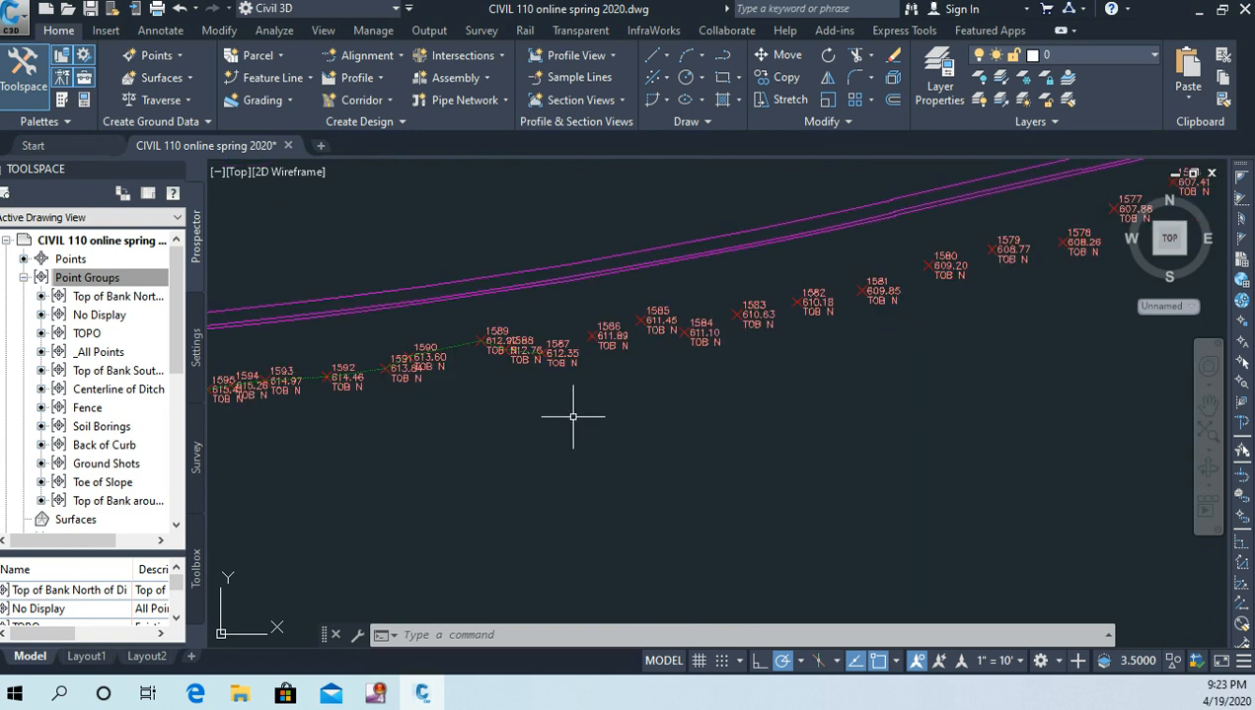
Start a second feature line with the Corridor Ditch style at the node of point 1587, accepting the point's elevation.
{"action": "scroll", "coordinate": [602, 399], "scroll_direction": "up", "scroll_amount": 3}
{"action": "middle_click_drag", "start_coordinate": [594, 386], "coordinate": [633, 582]}
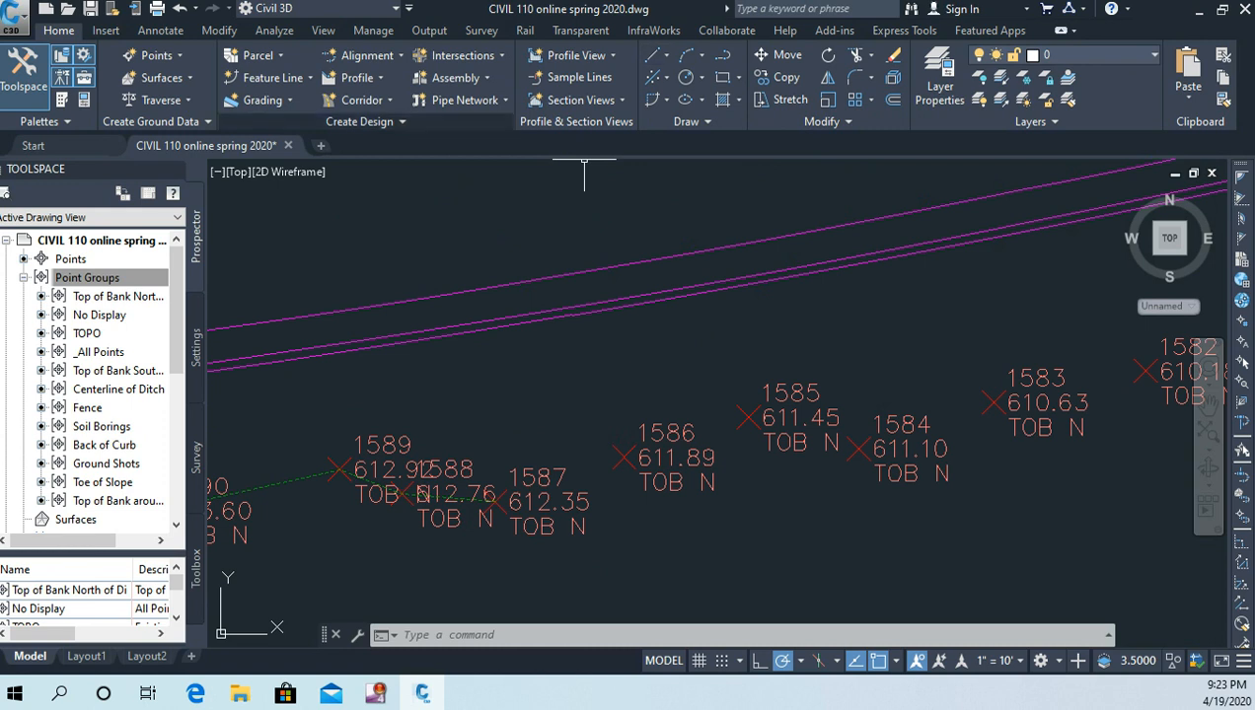
{"action": "left_click", "coordinate": [286, 77]}
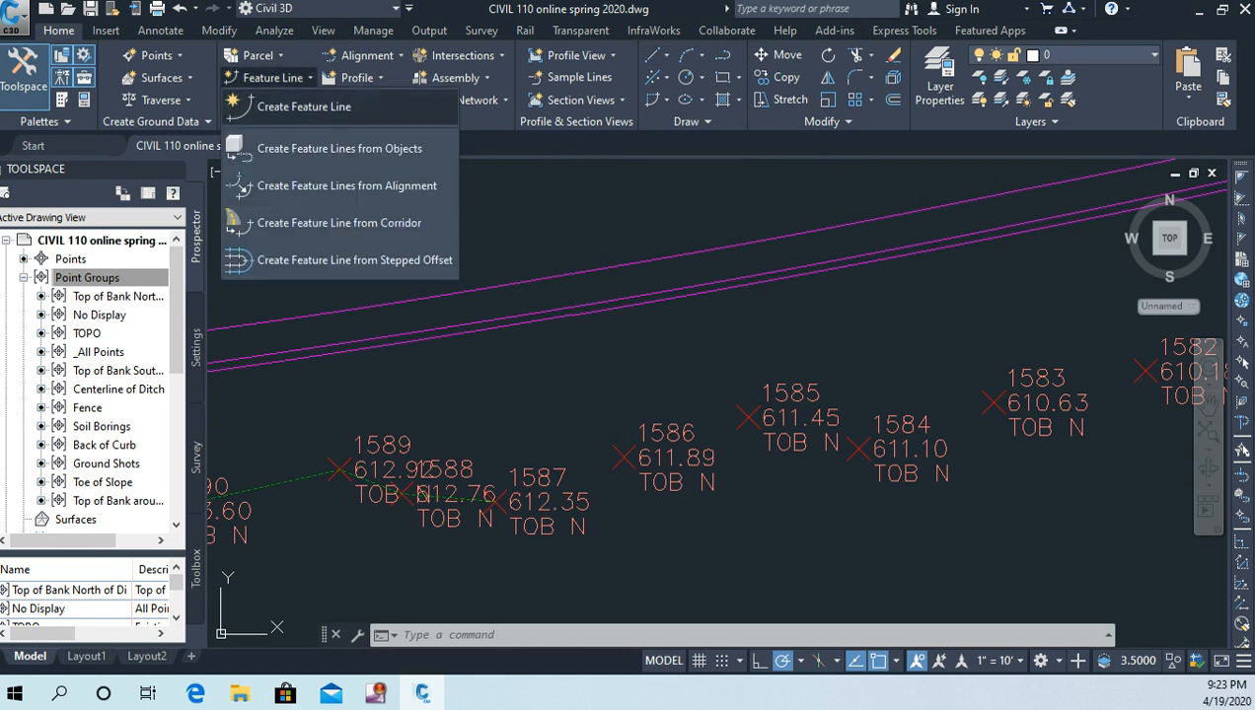
{"action": "left_click", "coordinate": [339, 148]}
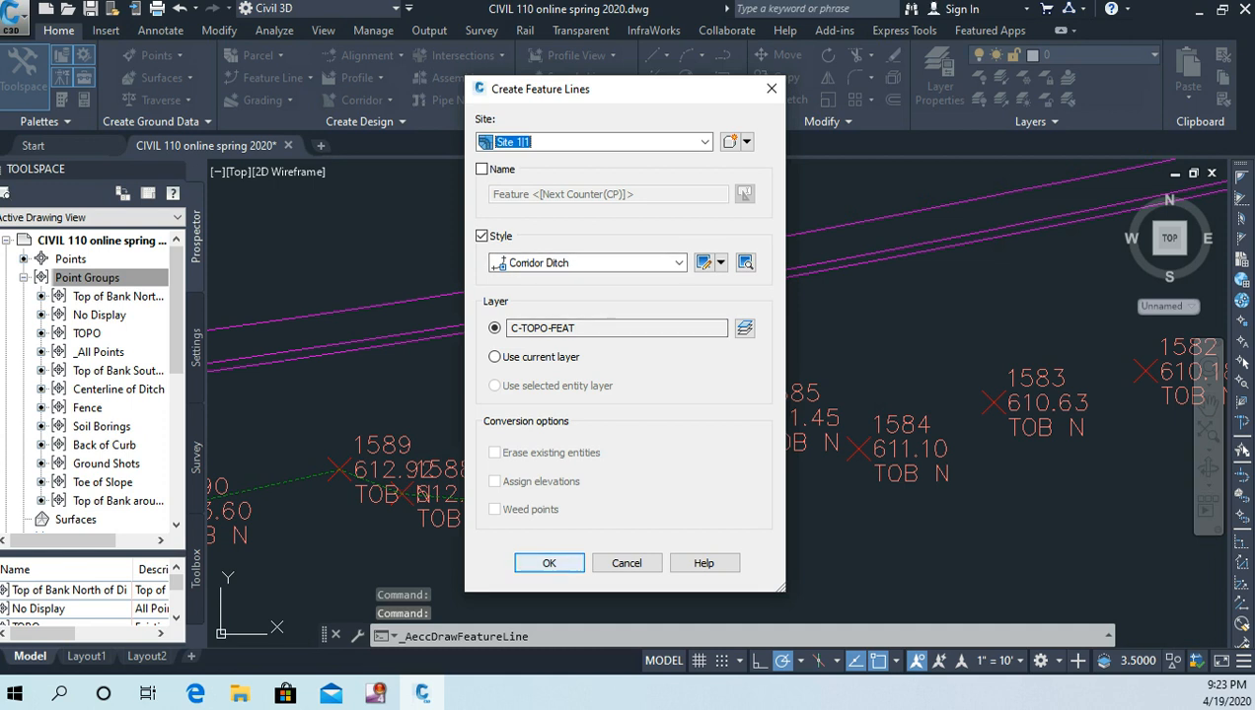
{"action": "left_click", "coordinate": [554, 561]}
{"action": "left_click", "coordinate": [493, 501]}
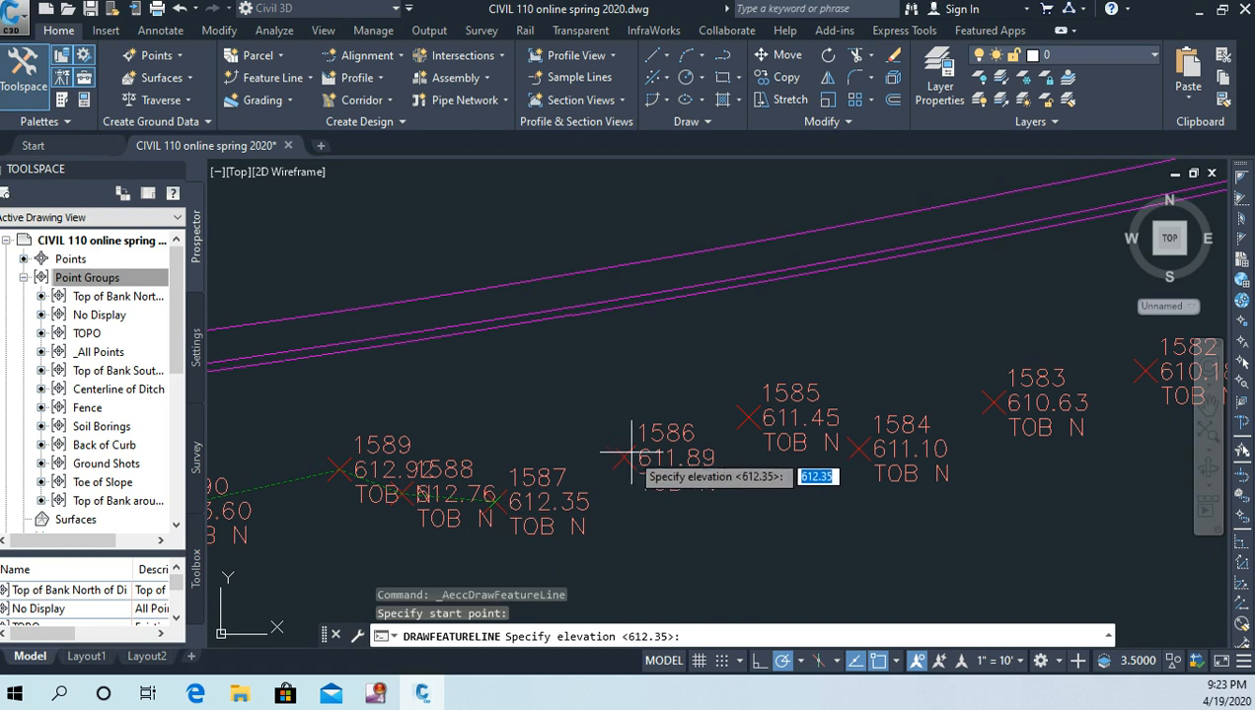
{"action": "key", "text": "Return"}
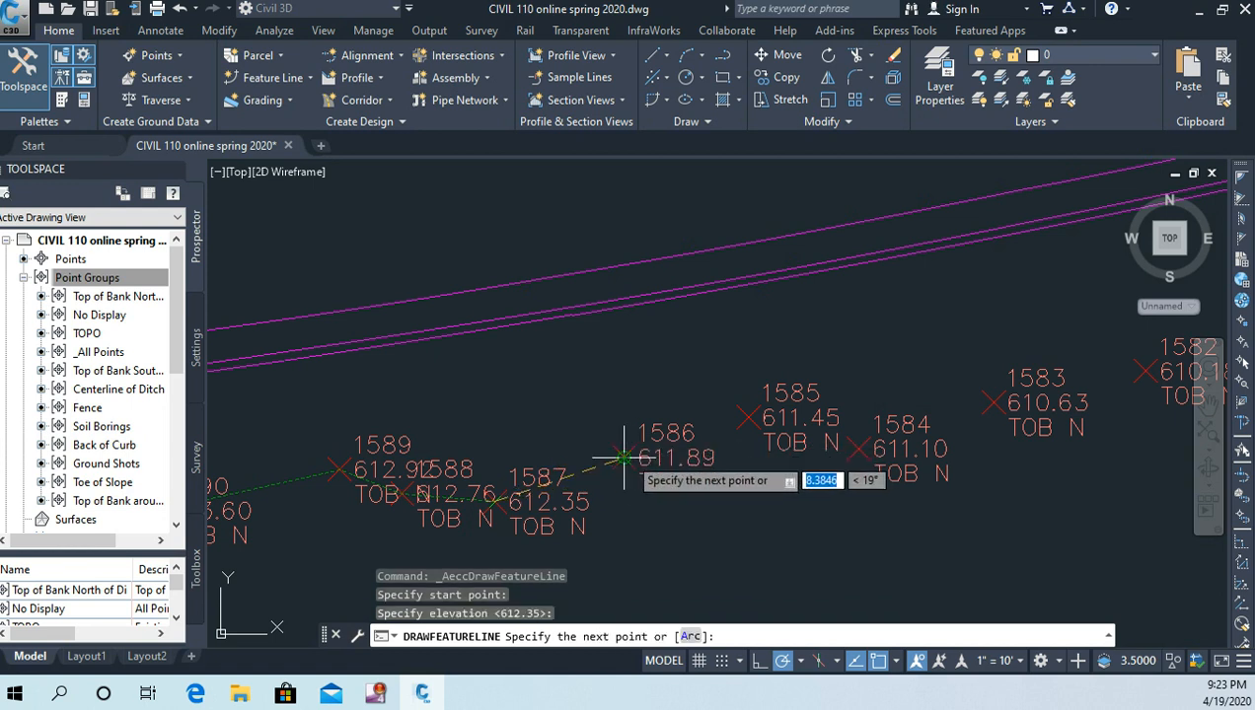
Draw the second feature line through the nodes of points 1586, 1585 and 1584, accepting the proposed grades.
{"action": "left_click", "coordinate": [621, 457]}
{"action": "key", "text": "Return"}
{"action": "left_click", "coordinate": [747, 417]}
{"action": "key", "text": "Return"}
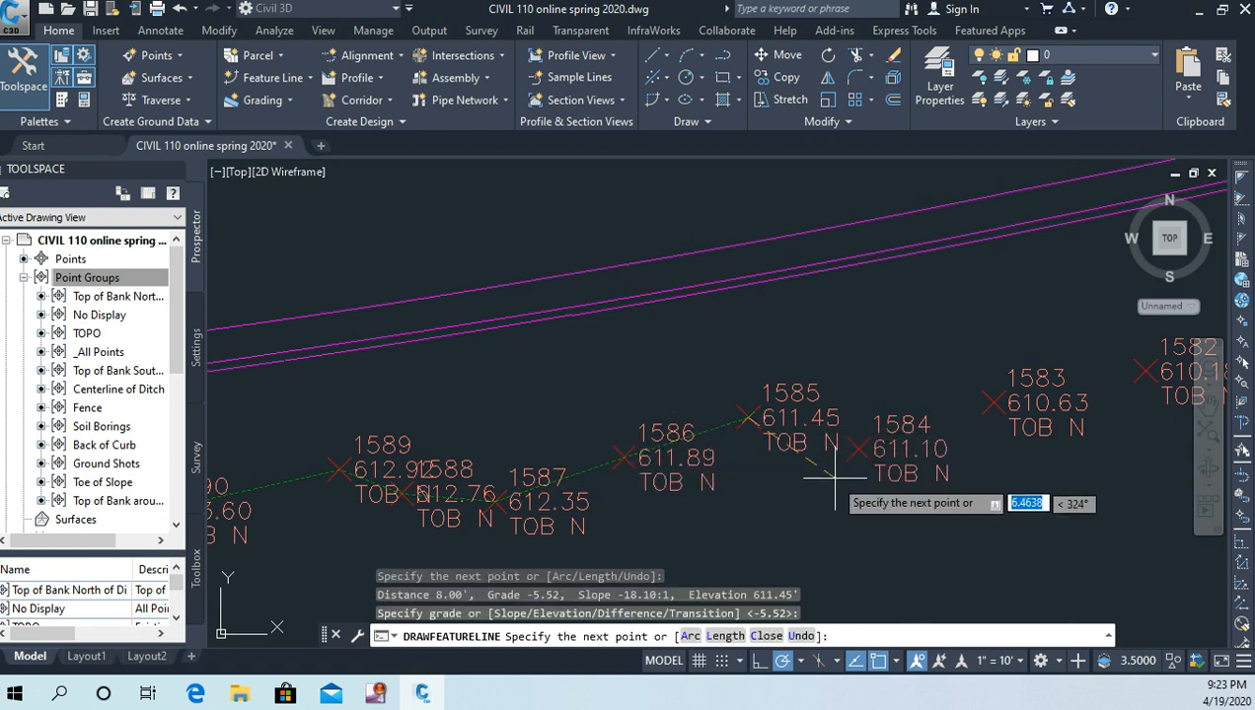
{"action": "left_click", "coordinate": [861, 449]}
{"action": "key", "text": "Return"}
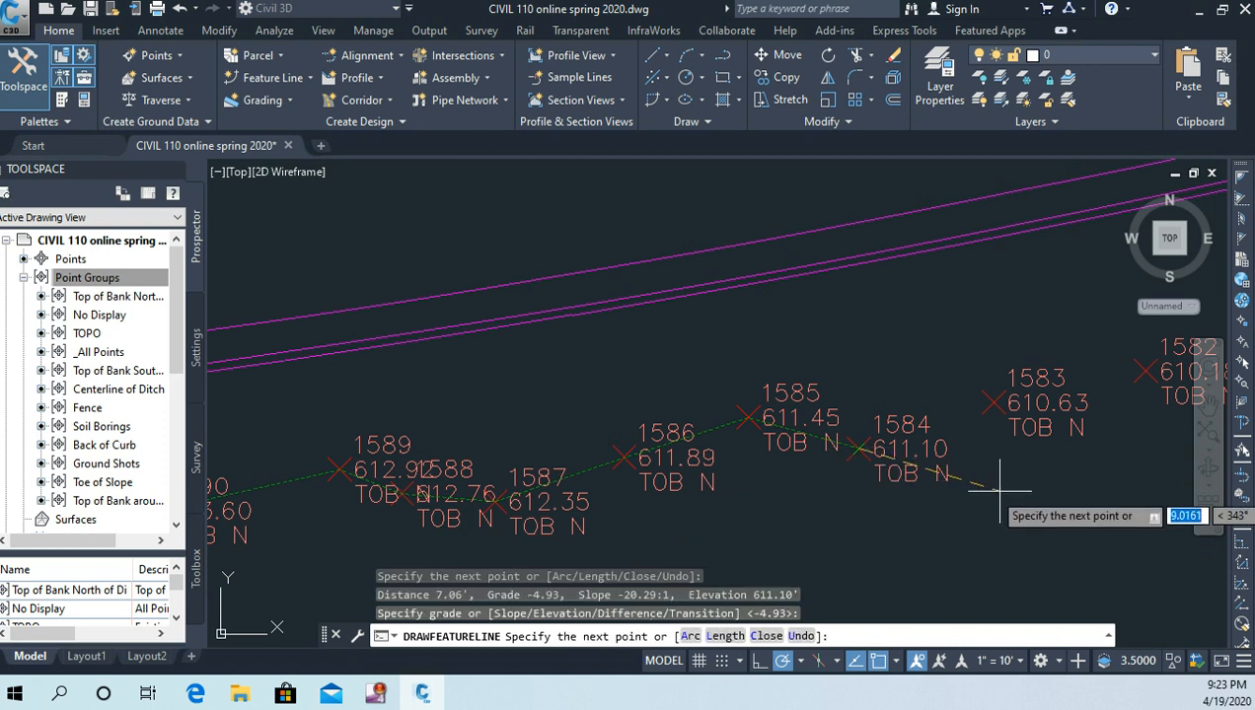
Extend the second feature line to point 1583 with the proposed grade and end it there.
{"action": "left_click", "coordinate": [995, 403]}
{"action": "right_click", "coordinate": [1014, 355]}
{"action": "left_click", "coordinate": [1055, 367]}
{"action": "right_click", "coordinate": [953, 328]}
{"action": "left_click", "coordinate": [986, 339]}
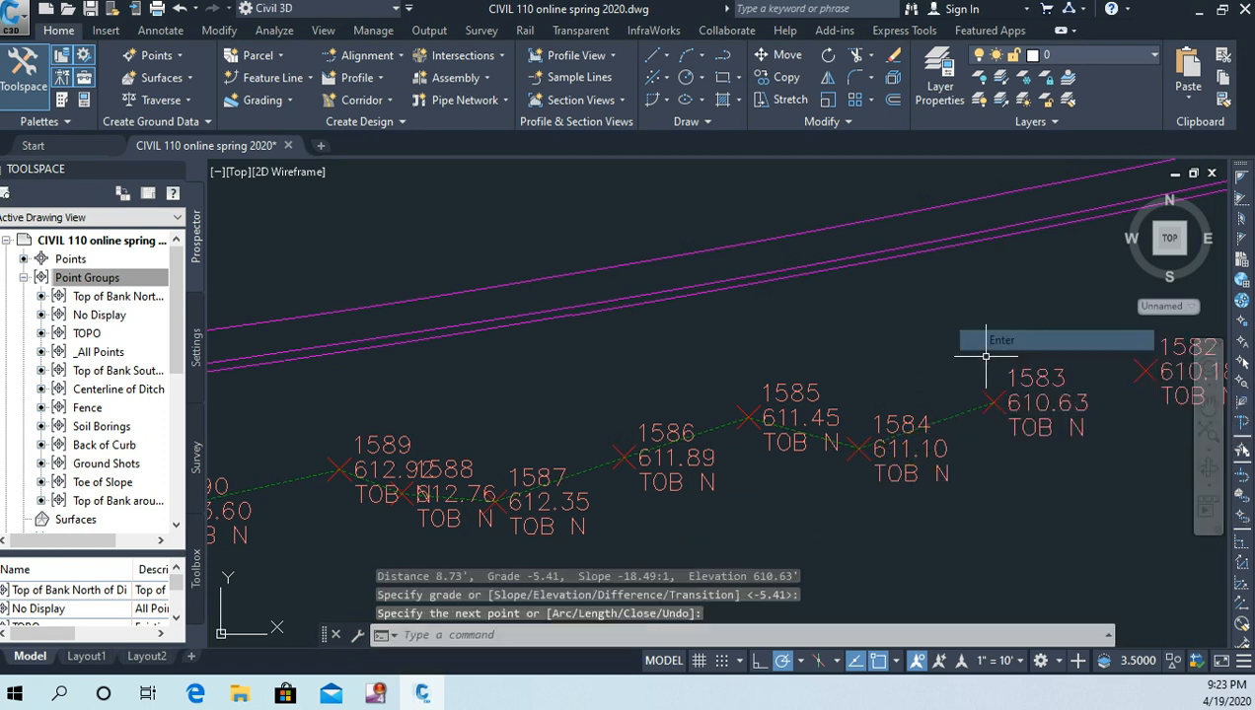
Join the feature line through points 1587 to 1583 with the one through points 1595 to 1587, and clear the selection.
{"action": "middle_click_drag", "start_coordinate": [657, 411], "coordinate": [704, 310]}
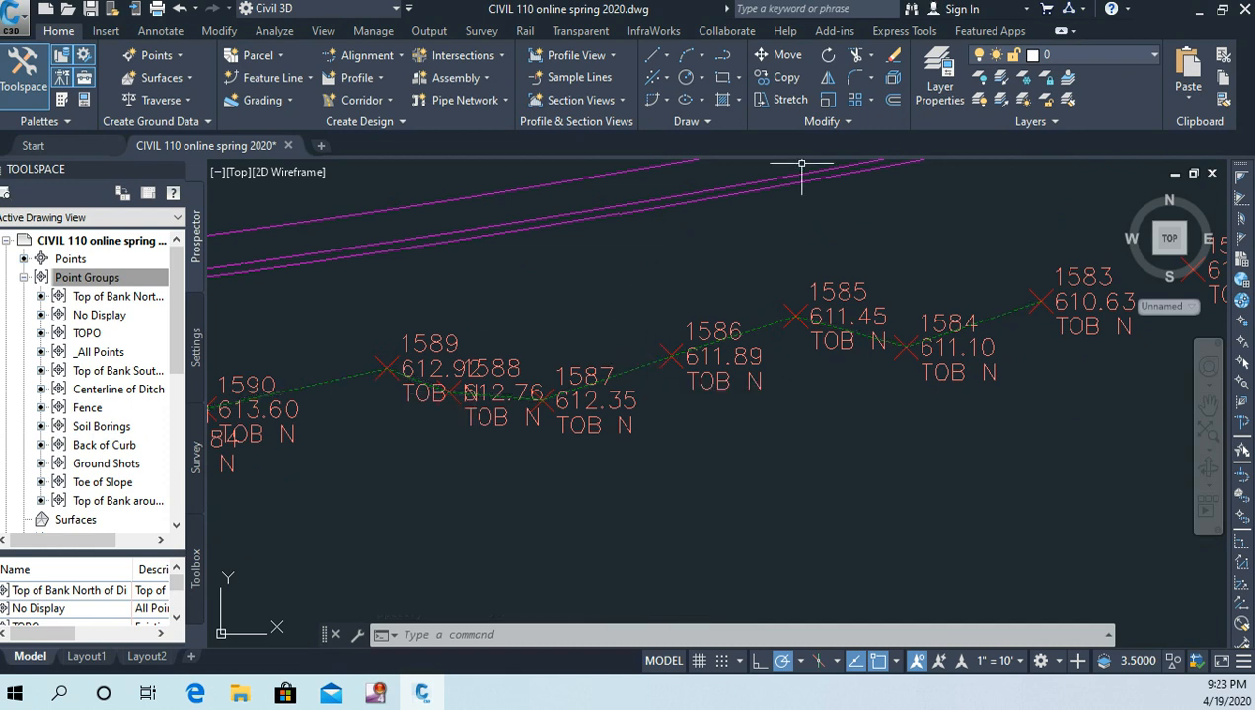
{"action": "mouse_move", "coordinate": [766, 323]}
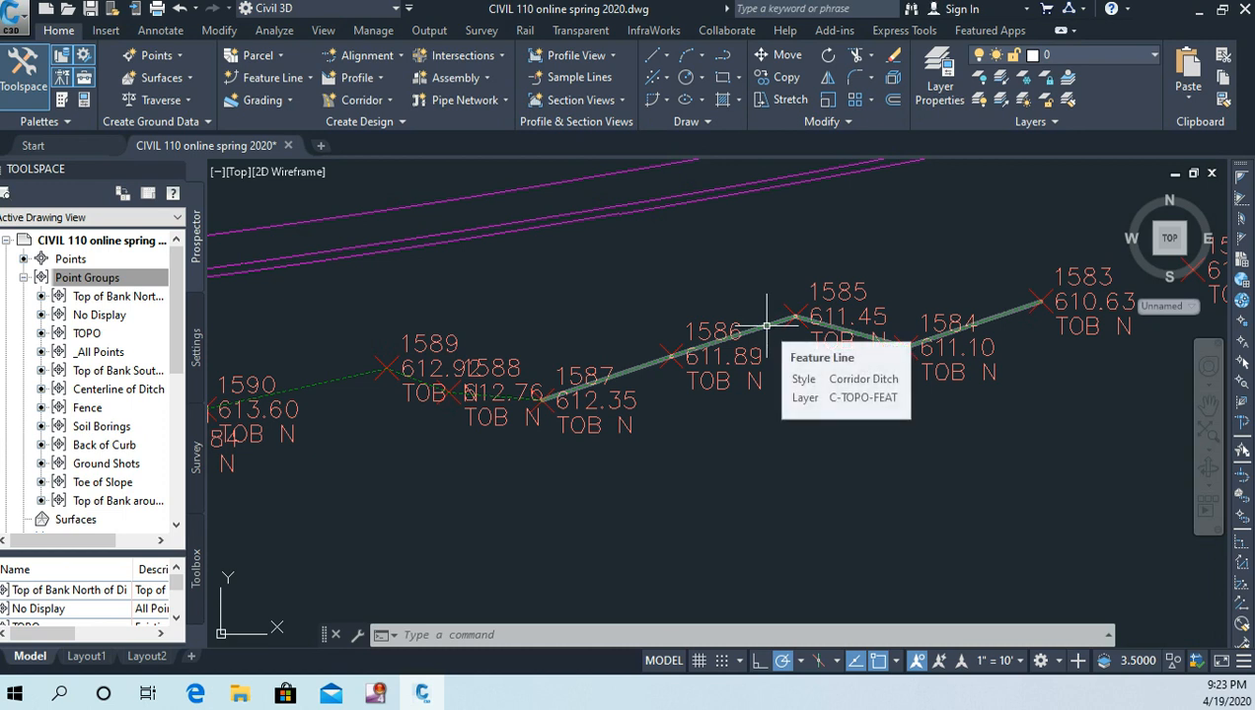
{"action": "left_click", "coordinate": [767, 324]}
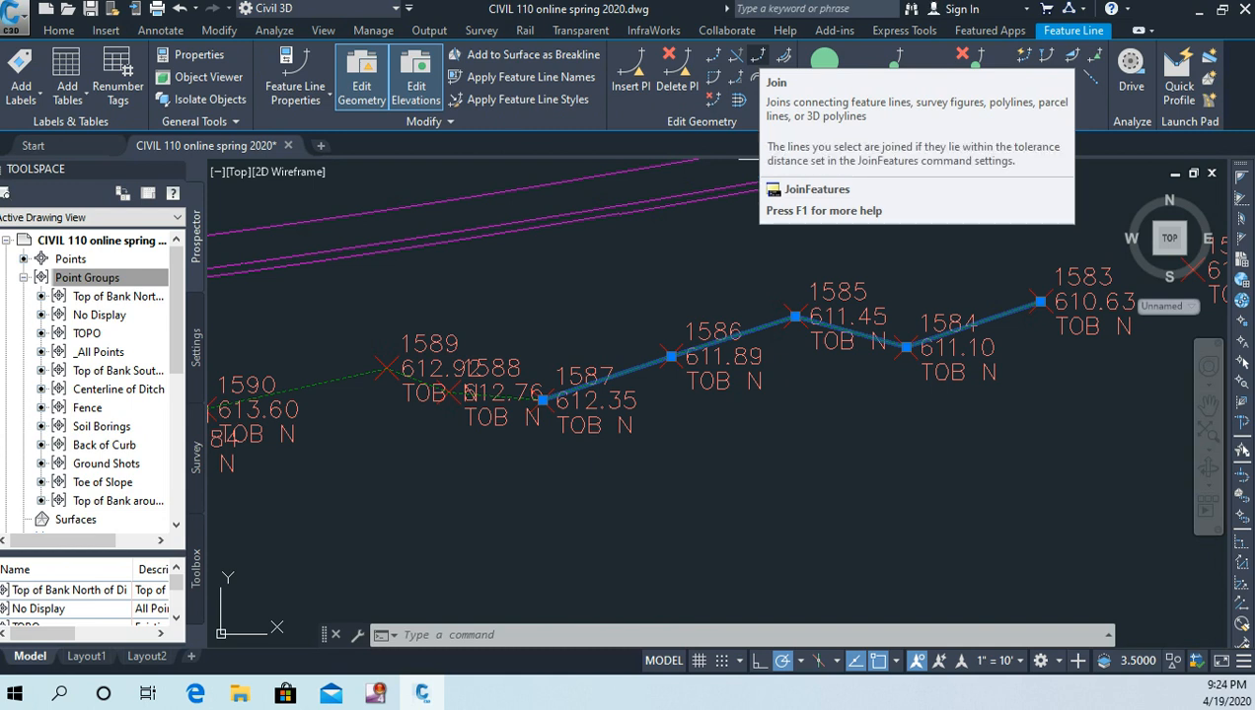
{"action": "left_click", "coordinate": [758, 55]}
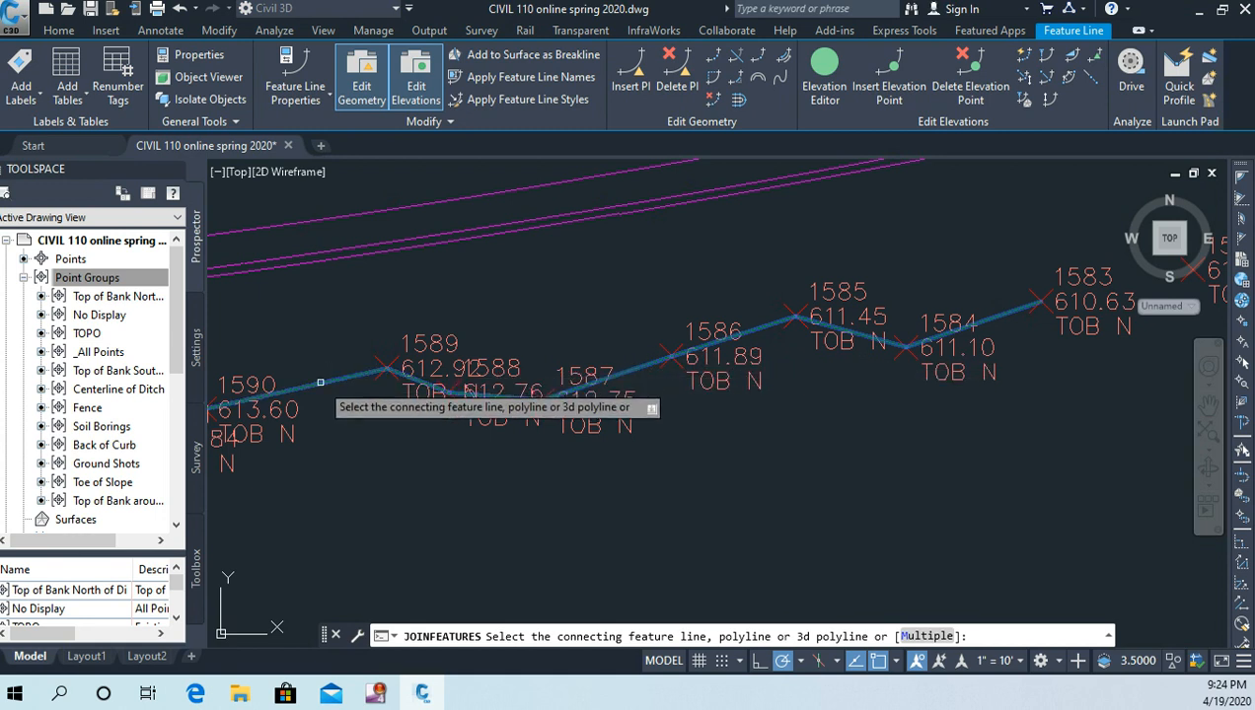
{"action": "right_click", "coordinate": [412, 325]}
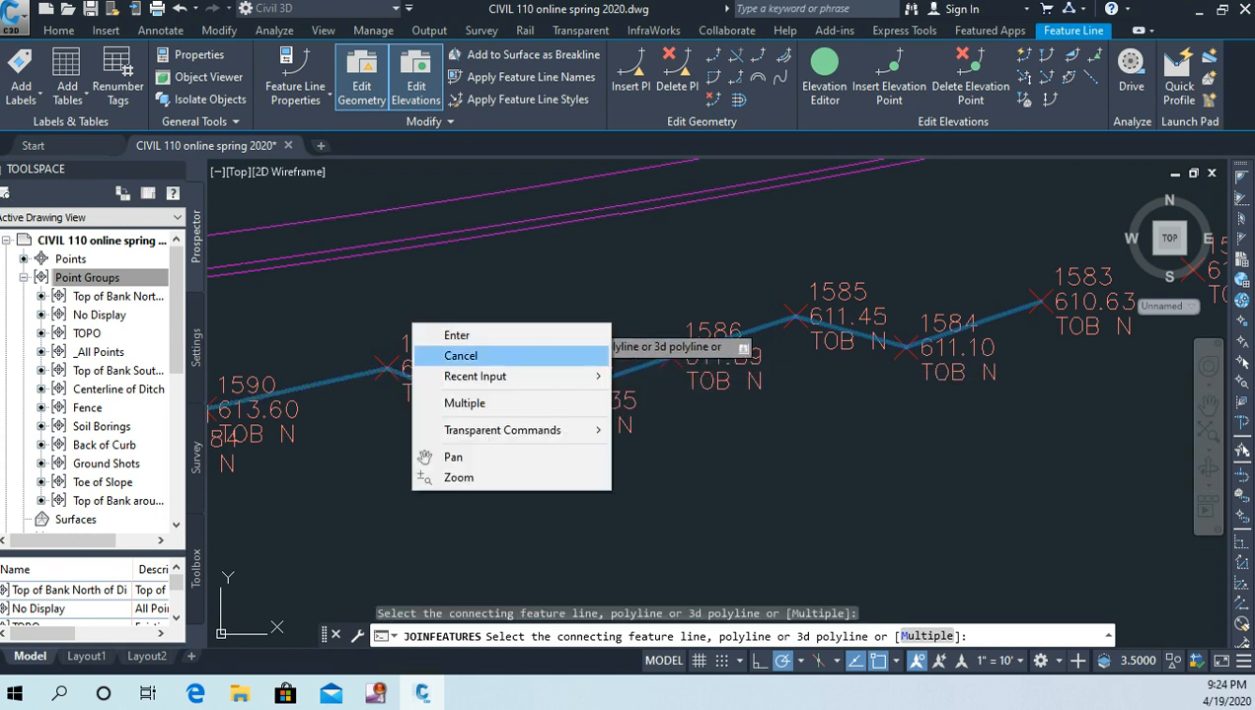
{"action": "left_click", "coordinate": [456, 336]}
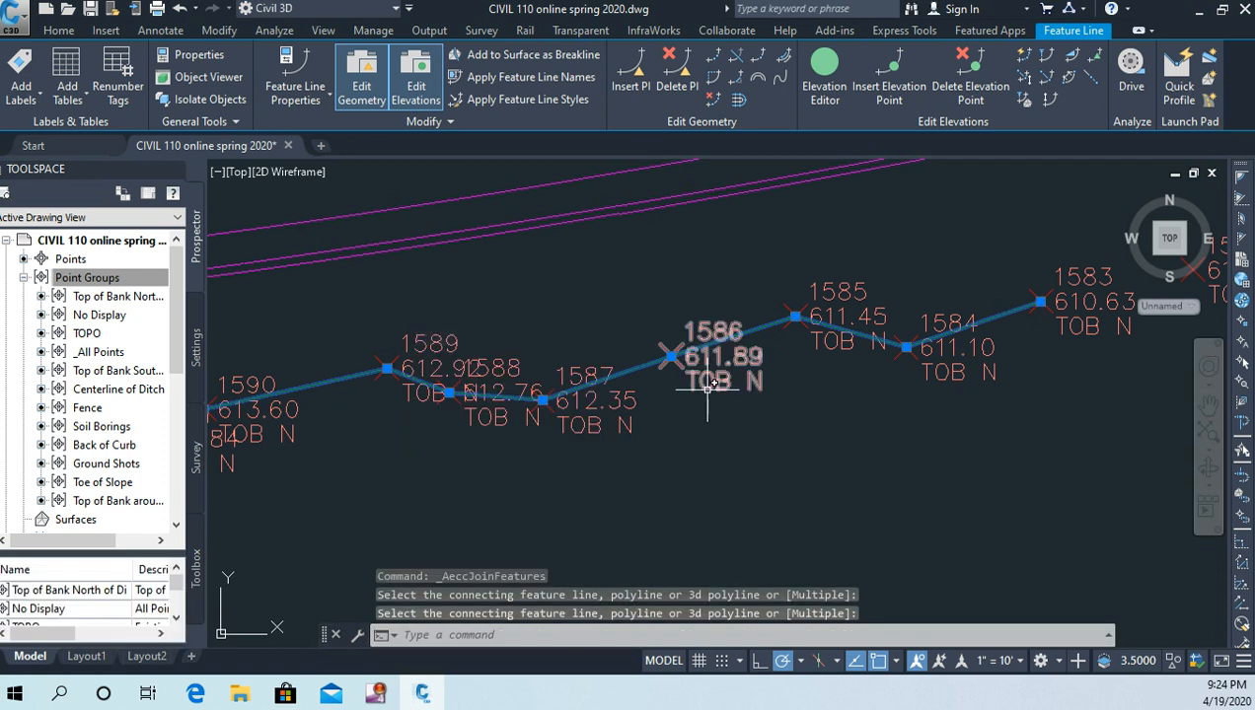
{"action": "scroll", "coordinate": [708, 389], "scroll_direction": "down", "scroll_amount": 5}
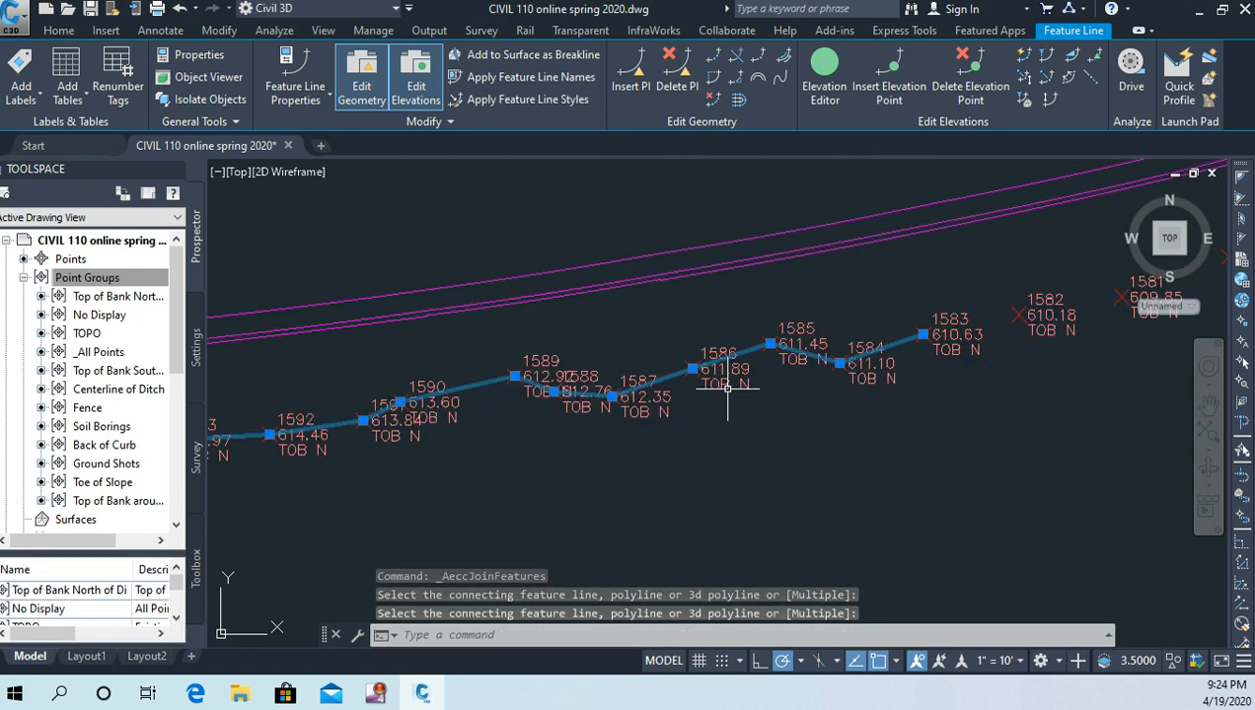
{"action": "key", "text": "Escape"}
{"action": "key", "text": "Escape"}
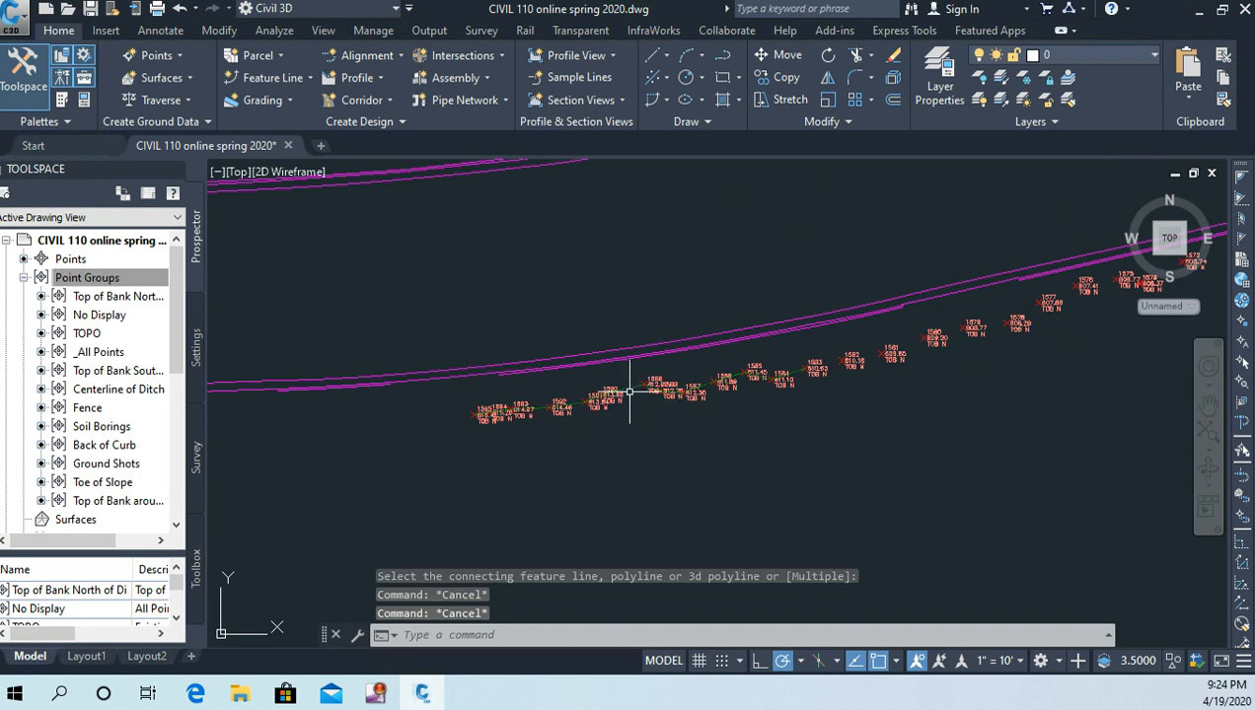
{"action": "middle_click_drag", "start_coordinate": [722, 426], "coordinate": [511, 437]}
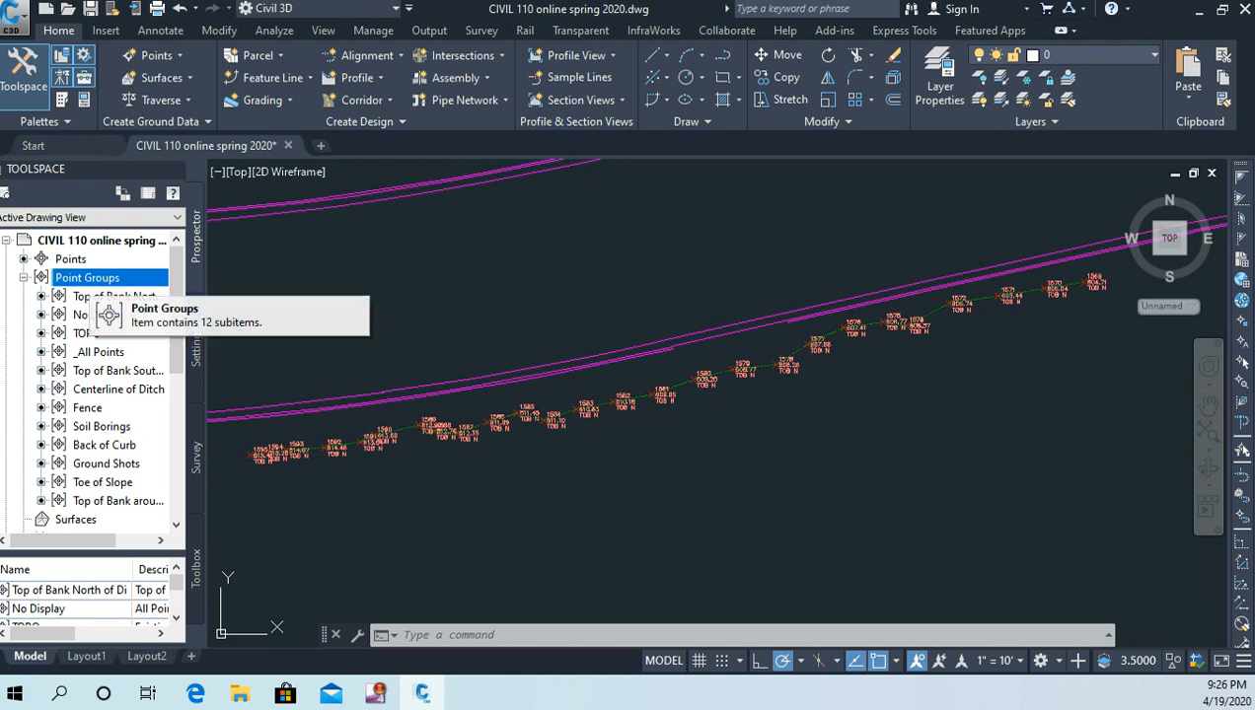
Move the Centerline of Ditch point group to the top of the point group display order and apply it.
{"action": "right_click", "coordinate": [111, 280]}
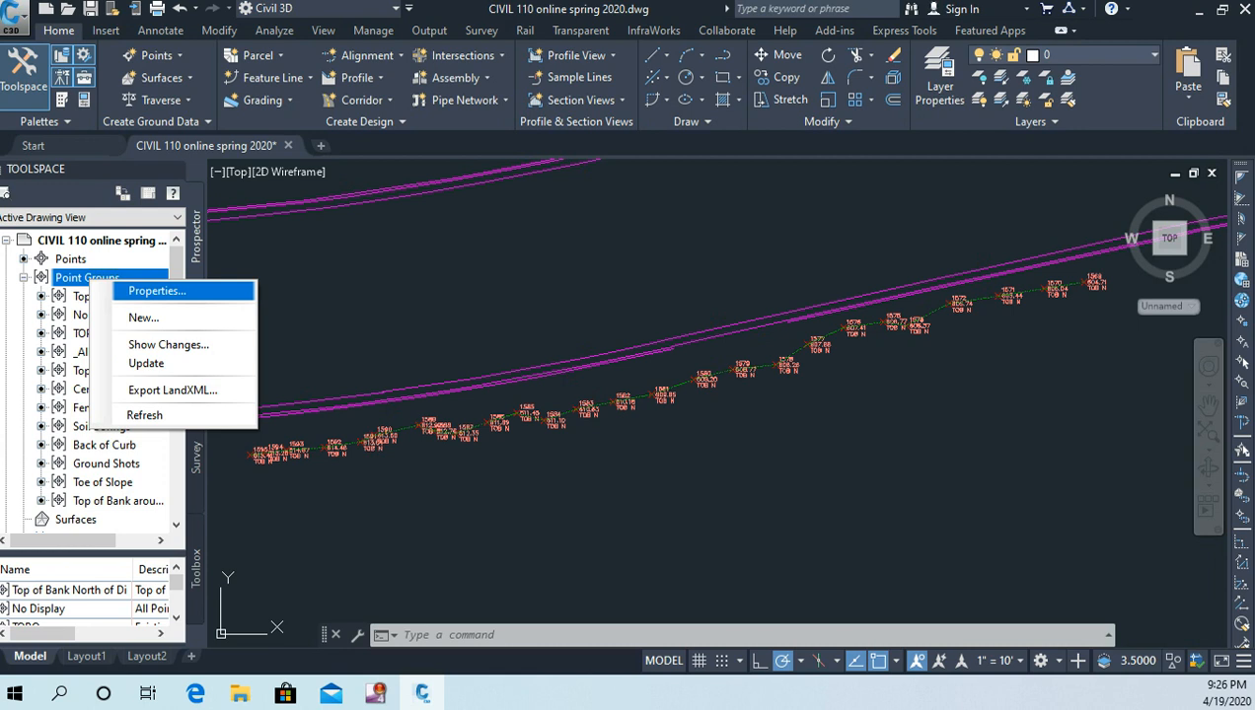
{"action": "left_click", "coordinate": [157, 291]}
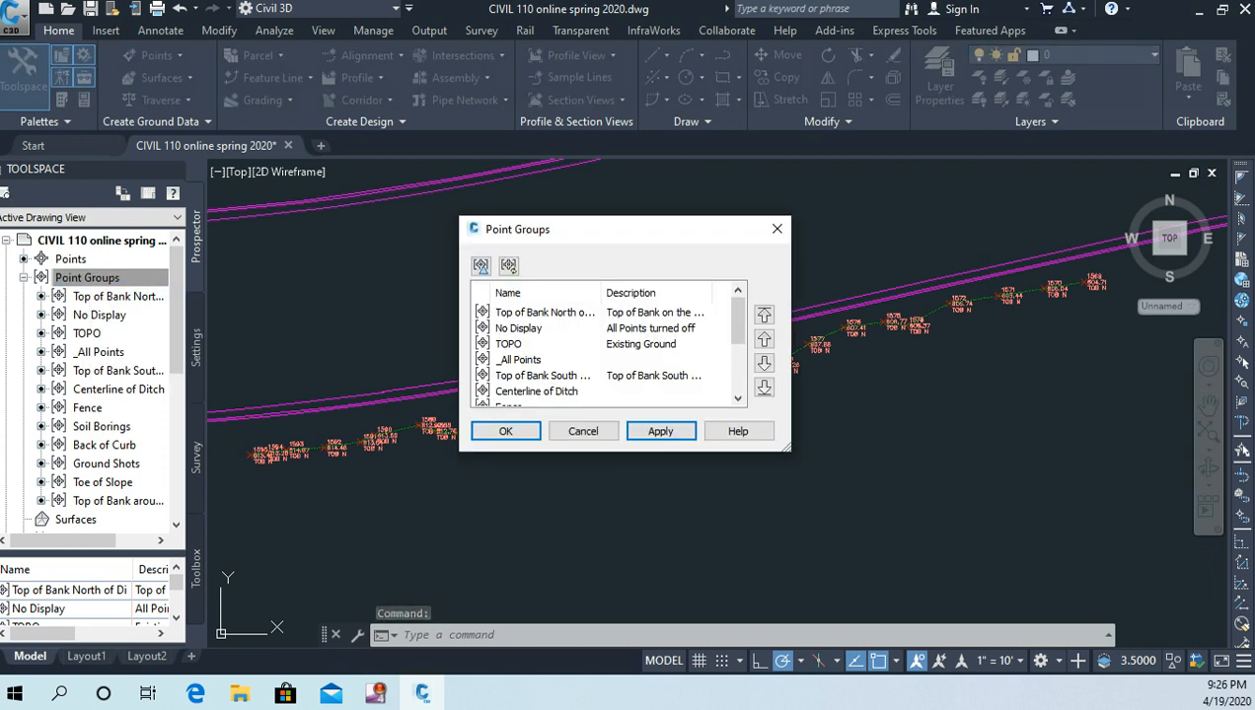
{"action": "scroll", "coordinate": [604, 350], "scroll_direction": "down", "scroll_amount": 1}
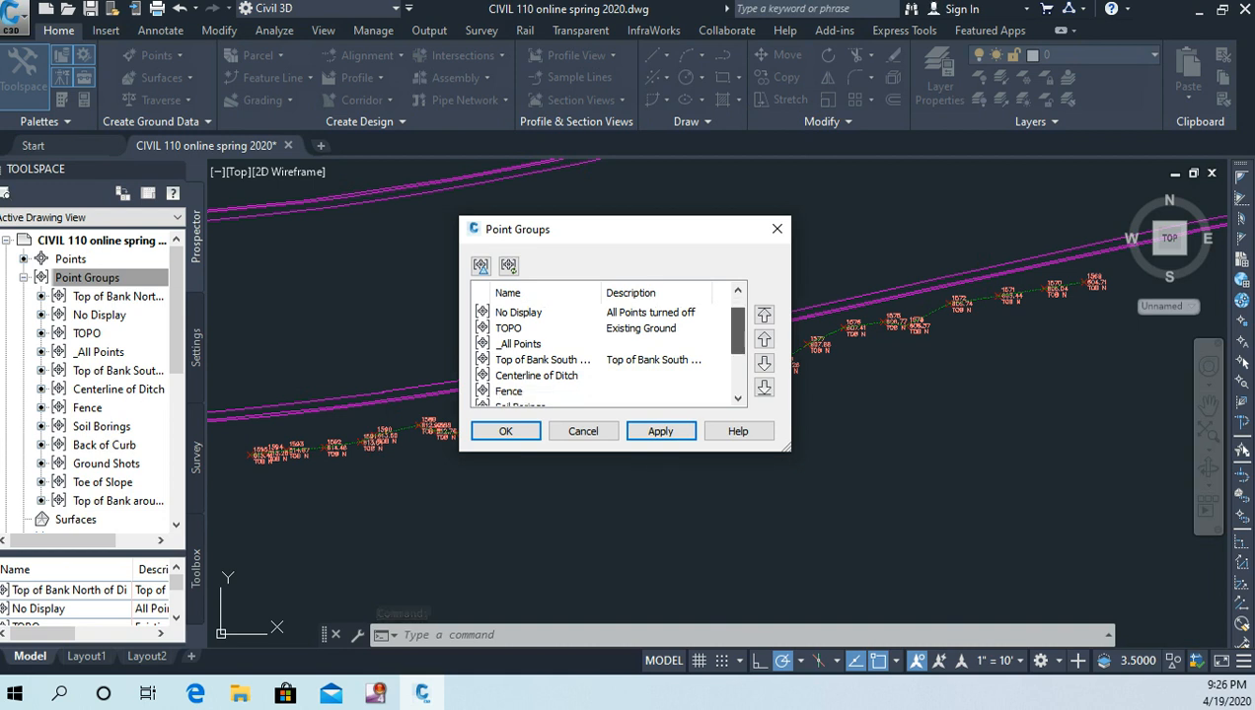
{"action": "left_click", "coordinate": [536, 375]}
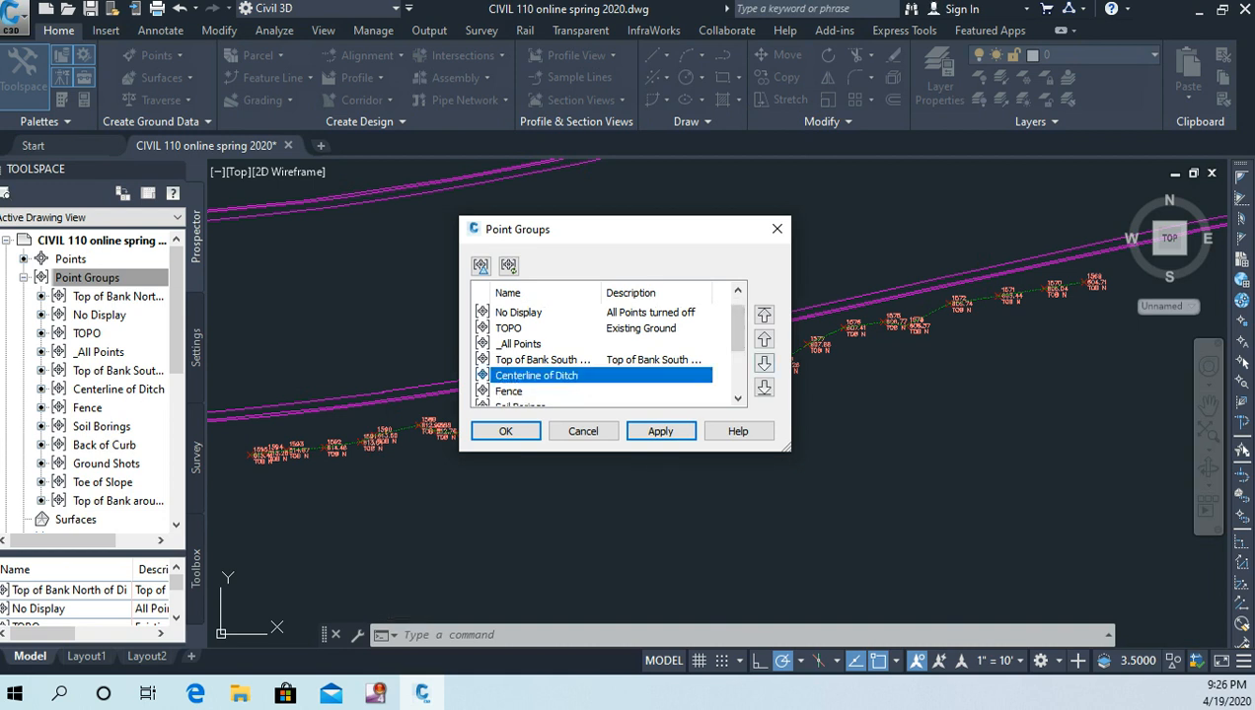
{"action": "left_click", "coordinate": [763, 314]}
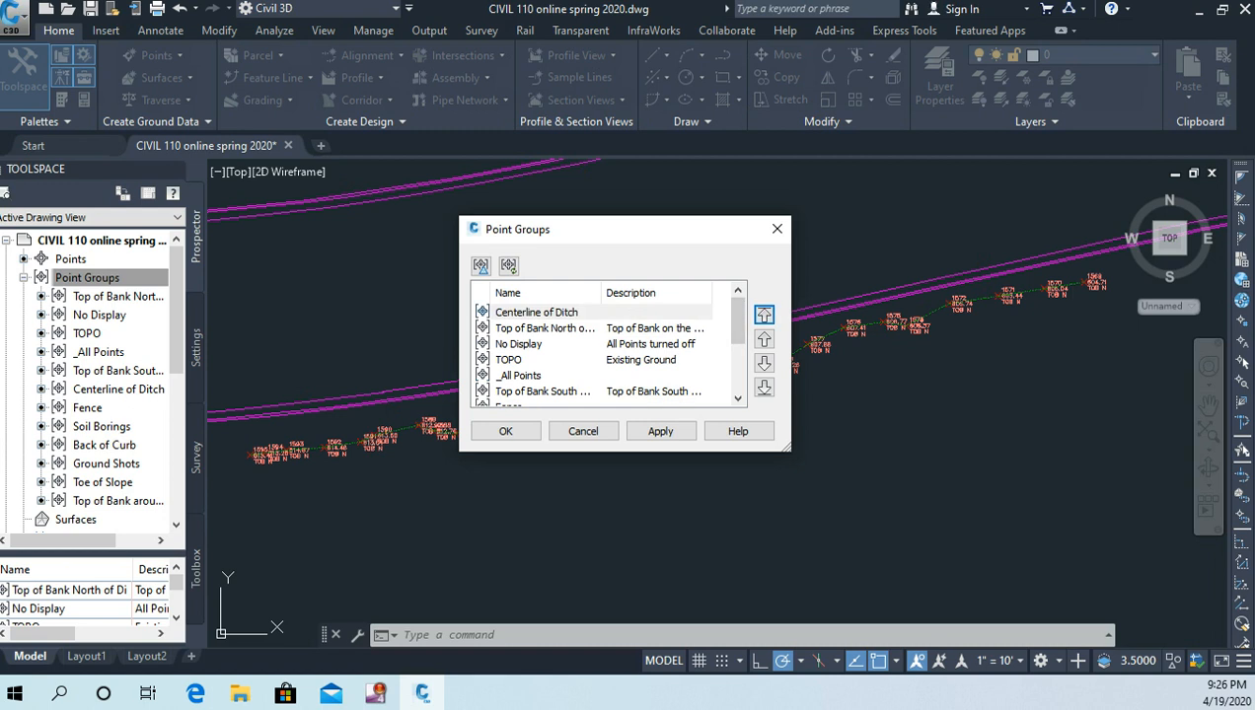
{"action": "left_click", "coordinate": [545, 328]}
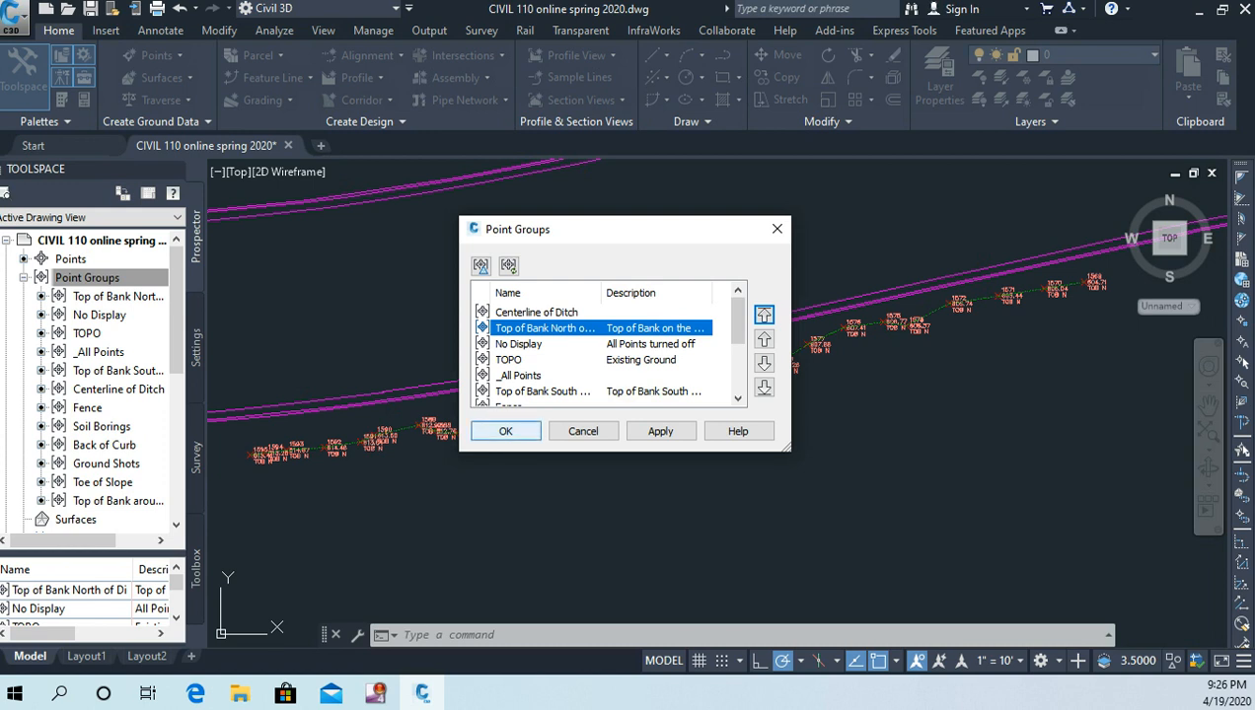
{"action": "left_click", "coordinate": [505, 431]}
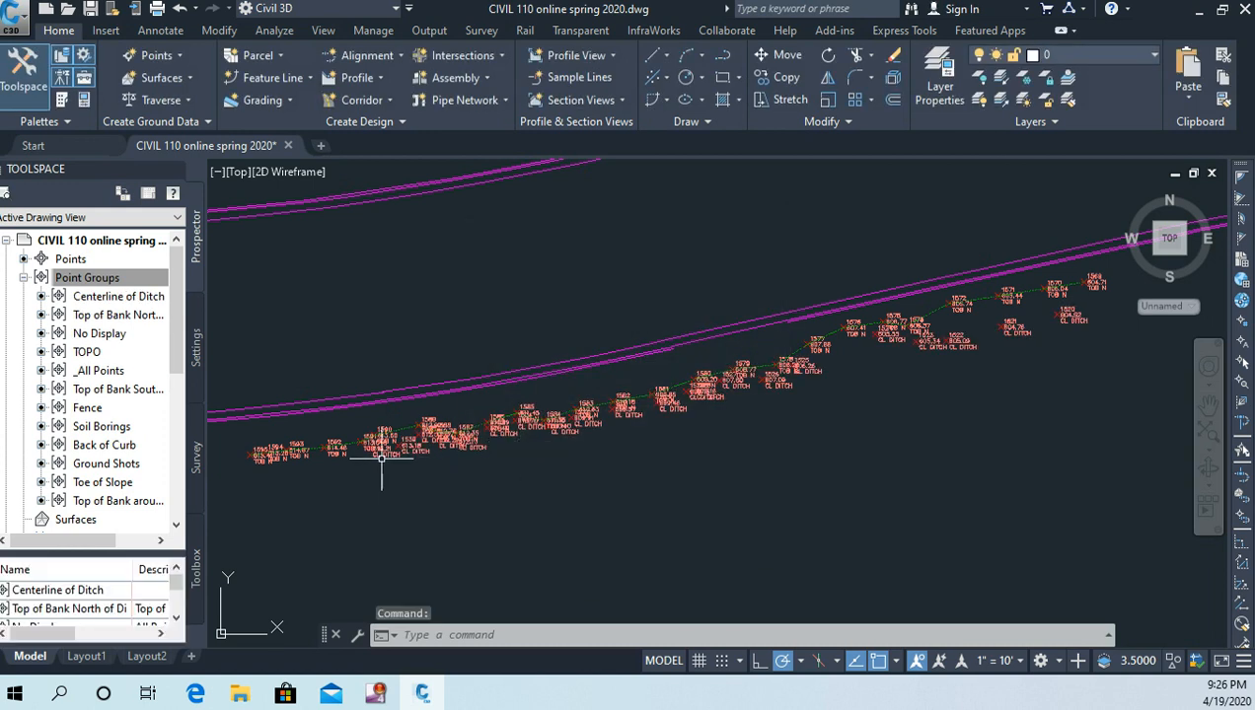
Set the annotation scale to 1" = 1' so the overlapping point labels shrink.
{"action": "scroll", "coordinate": [384, 457], "scroll_direction": "up", "scroll_amount": 3}
{"action": "mouse_move", "coordinate": [431, 345]}
{"action": "middle_mouse_down"}
{"action": "mouse_move", "coordinate": [568, 341]}
{"action": "mouse_move", "coordinate": [657, 312]}
{"action": "middle_mouse_up"}
{"action": "scroll", "coordinate": [657, 312], "scroll_direction": "down", "scroll_amount": 1}
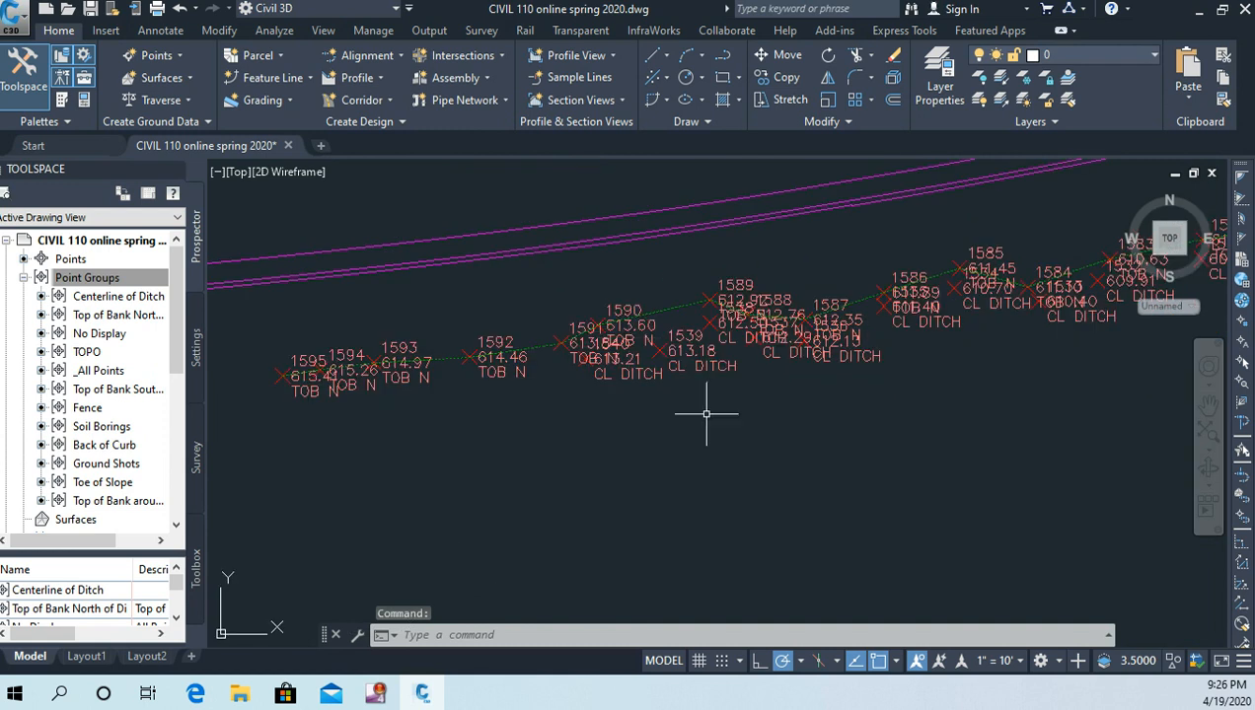
{"action": "scroll", "coordinate": [575, 379], "scroll_direction": "up", "scroll_amount": 5}
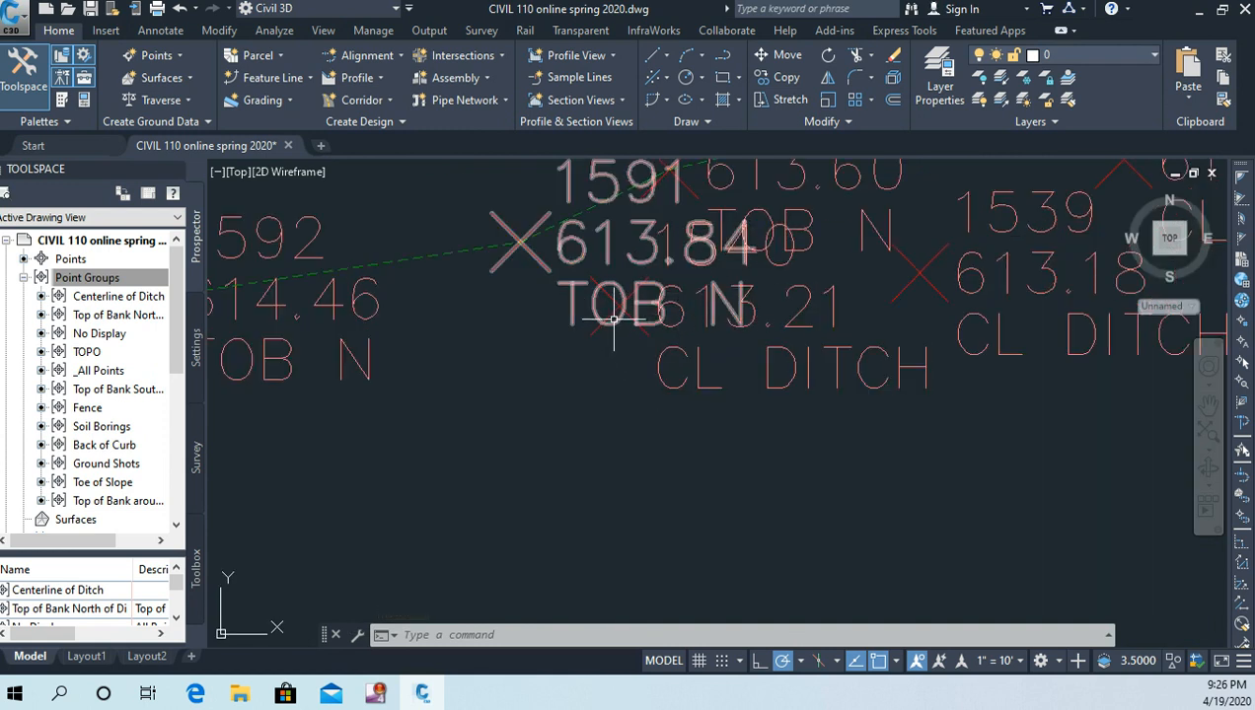
{"action": "scroll", "coordinate": [632, 310], "scroll_direction": "down", "scroll_amount": 4}
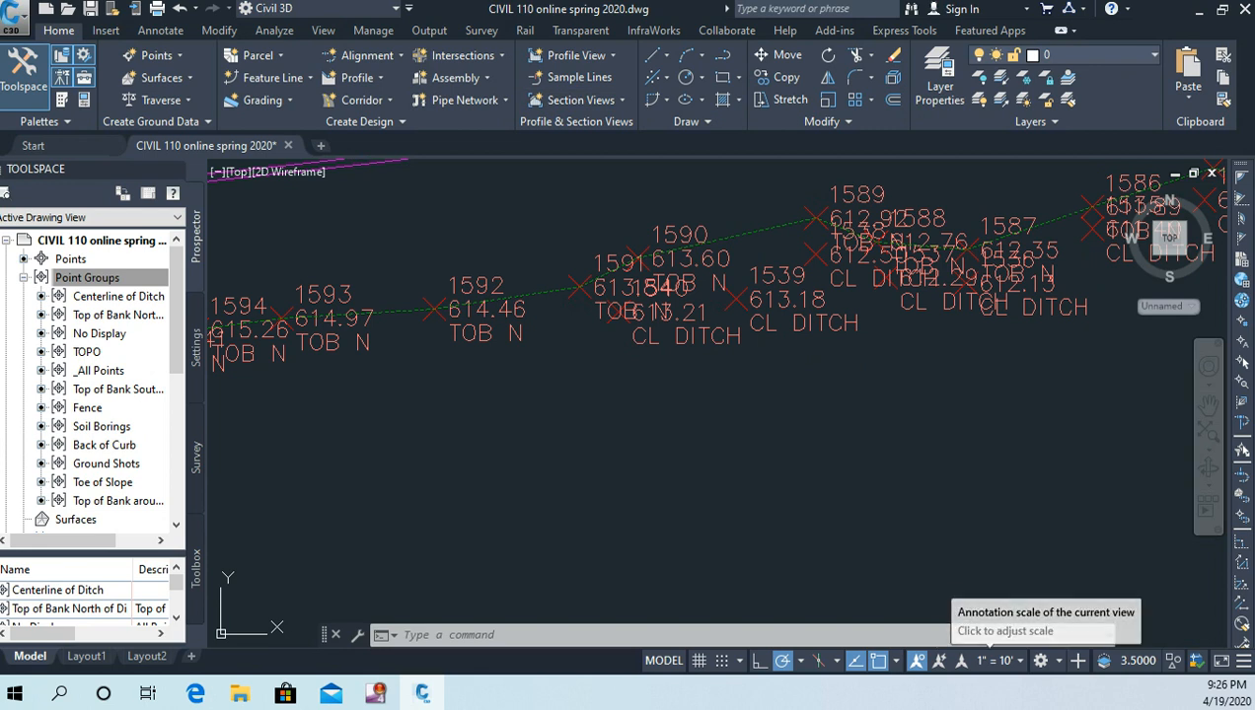
{"action": "left_click", "coordinate": [995, 660]}
{"action": "left_click", "coordinate": [985, 185]}
Start a feature line with the Corridor Ditch style at ditch centerline point 1540, accepting the elevation 613.21.
{"action": "scroll", "coordinate": [482, 392], "scroll_direction": "up", "scroll_amount": 4}
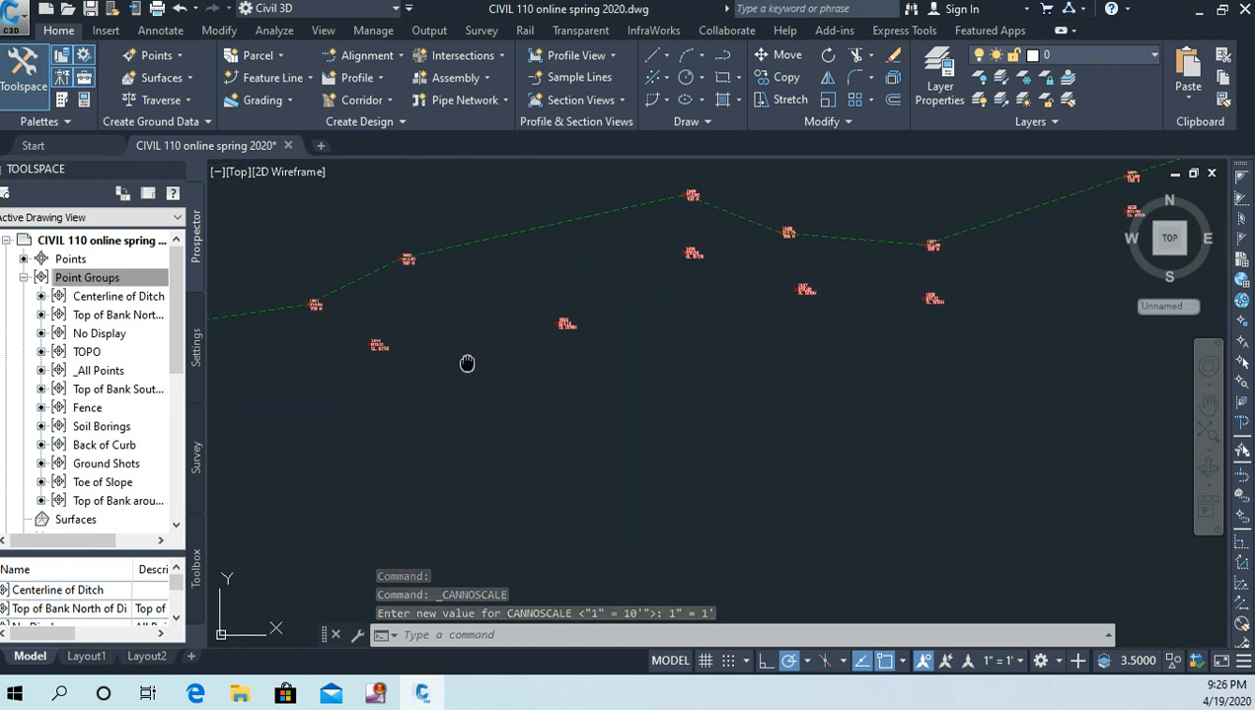
{"action": "middle_click_drag", "start_coordinate": [468, 358], "coordinate": [451, 376]}
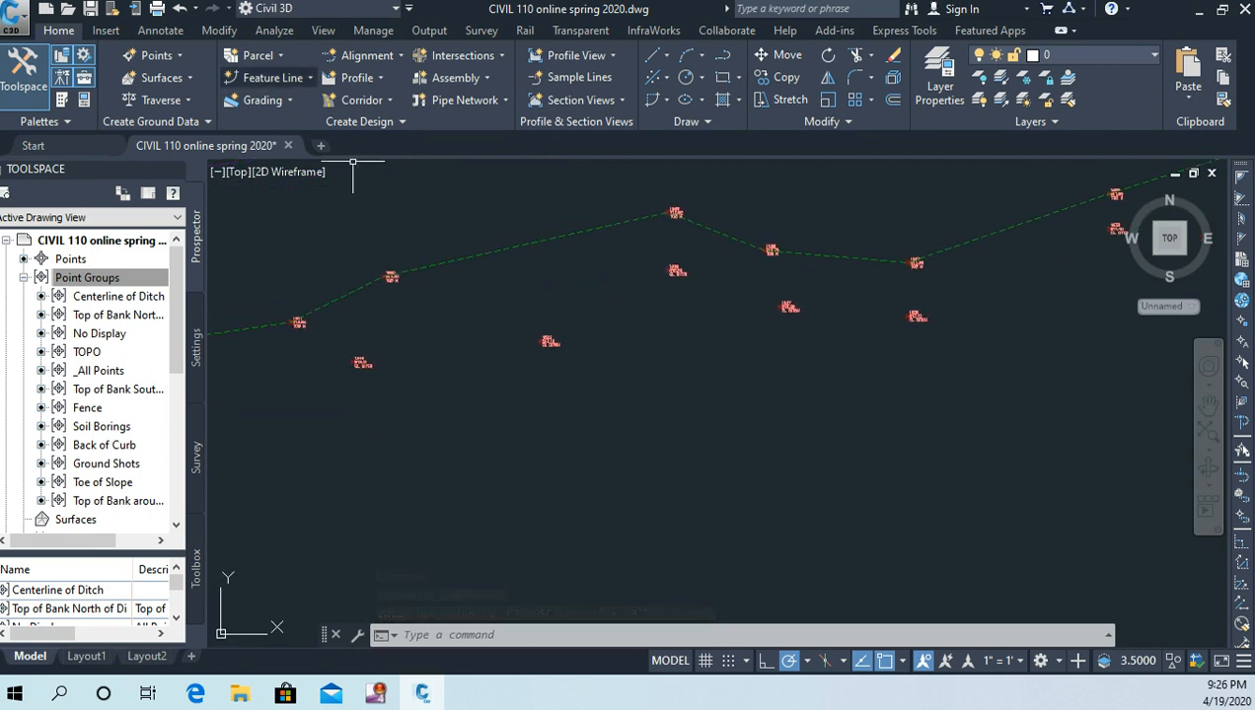
{"action": "left_click", "coordinate": [268, 77]}
{"action": "left_click", "coordinate": [296, 107]}
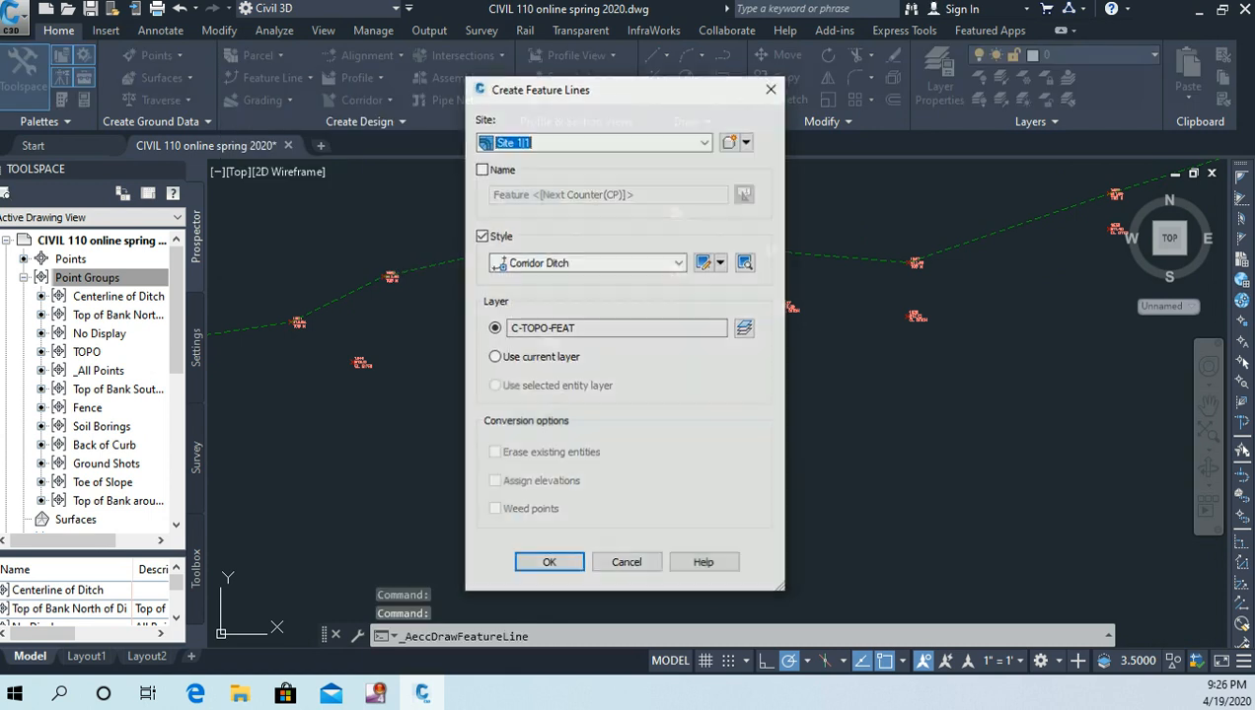
{"action": "left_click", "coordinate": [548, 562]}
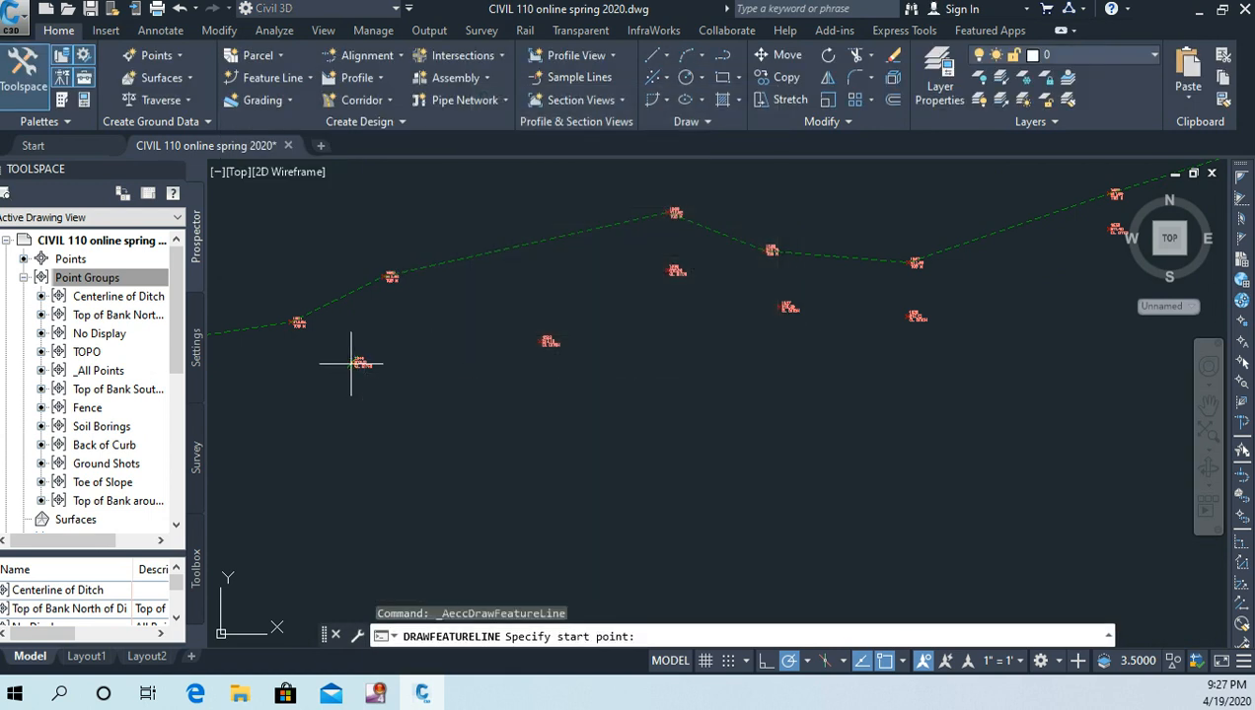
{"action": "left_click", "coordinate": [353, 362]}
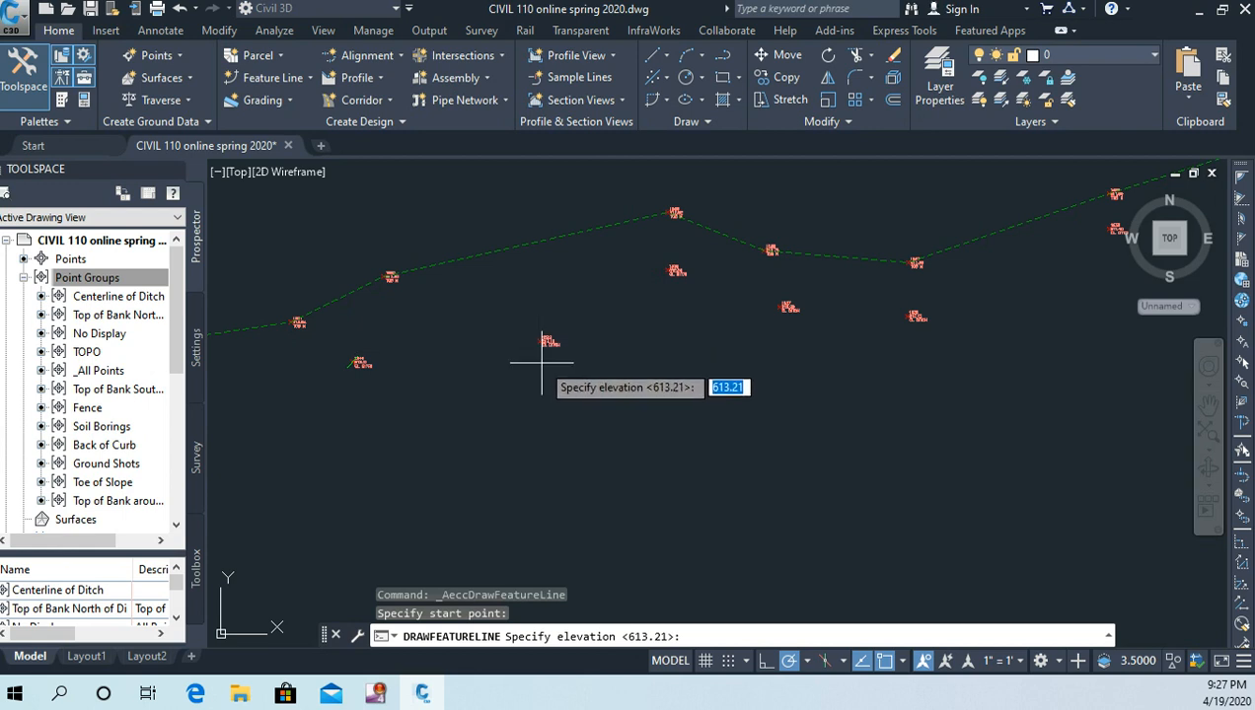
{"action": "key", "text": "Return"}
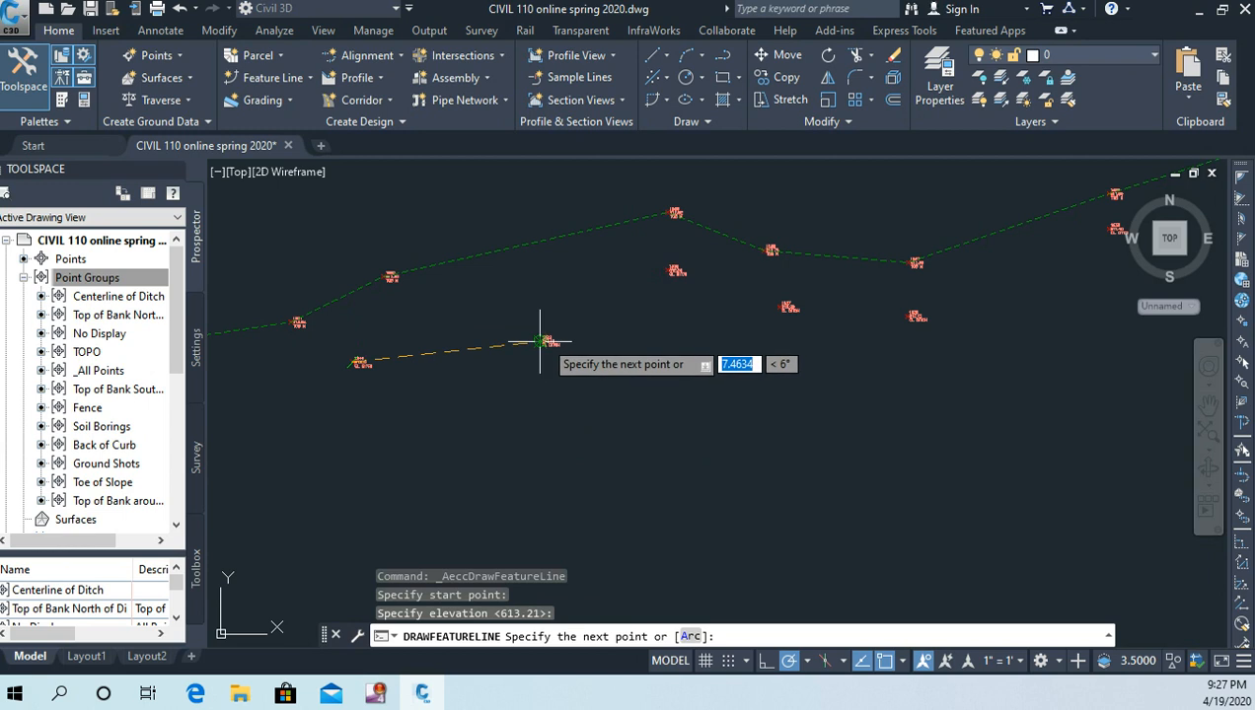
Draw the ditch centerline feature line east through points 1539, 1538, 1537 and 1536, accepting the proposed grades.
{"action": "left_click", "coordinate": [546, 342]}
{"action": "key", "text": "Return"}
{"action": "left_click", "coordinate": [671, 269]}
{"action": "key", "text": "Return"}
{"action": "left_click", "coordinate": [785, 307]}
{"action": "key", "text": "Return"}
{"action": "left_click", "coordinate": [904, 316]}
{"action": "key", "text": "Return"}
Continue the feature line through the next four ditch centerline points, up to the one at elevation 609.91, accepting the proposed grades.
{"action": "middle_click_drag", "start_coordinate": [992, 350], "coordinate": [308, 445]}
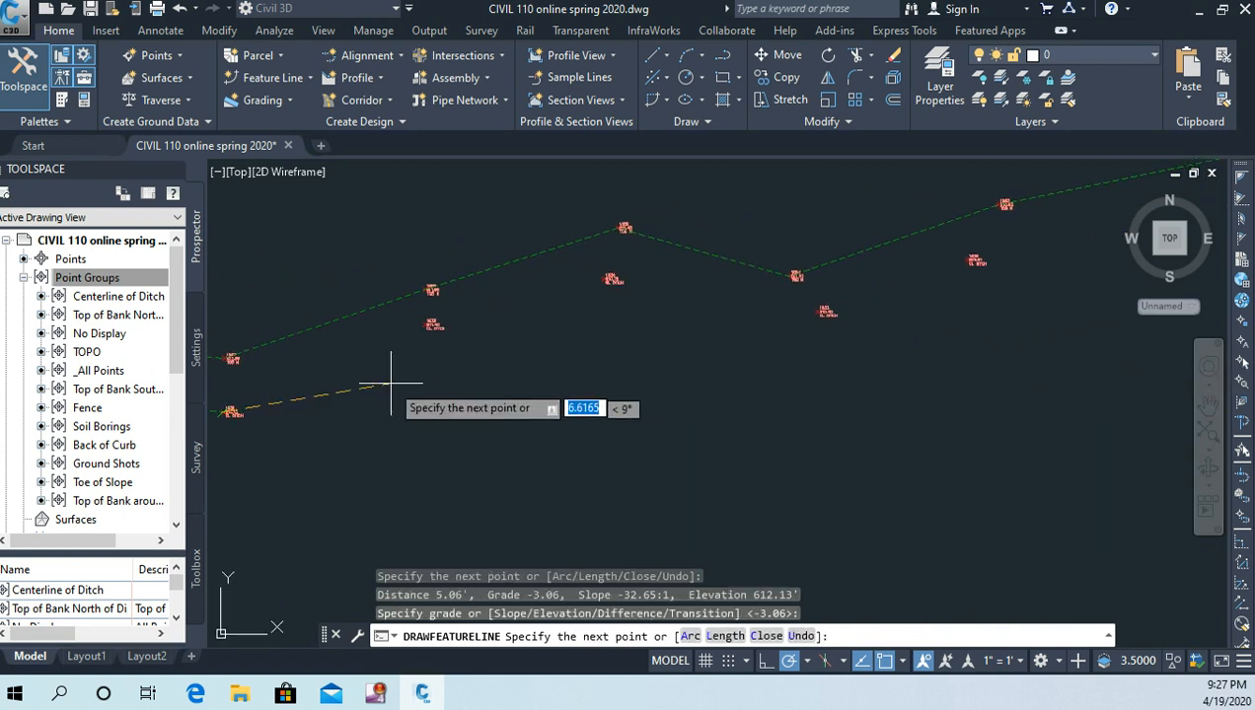
{"action": "left_click", "coordinate": [425, 325]}
{"action": "key", "text": "Return"}
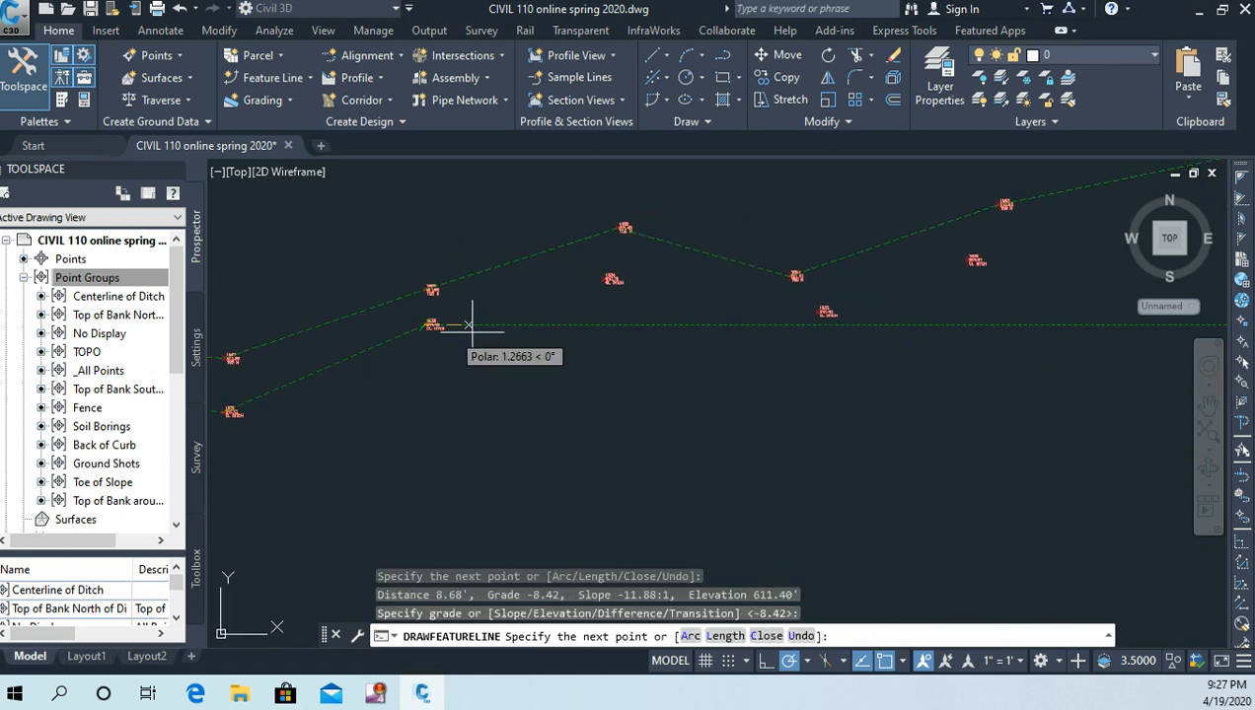
{"action": "left_click", "coordinate": [604, 279]}
{"action": "key", "text": "Return"}
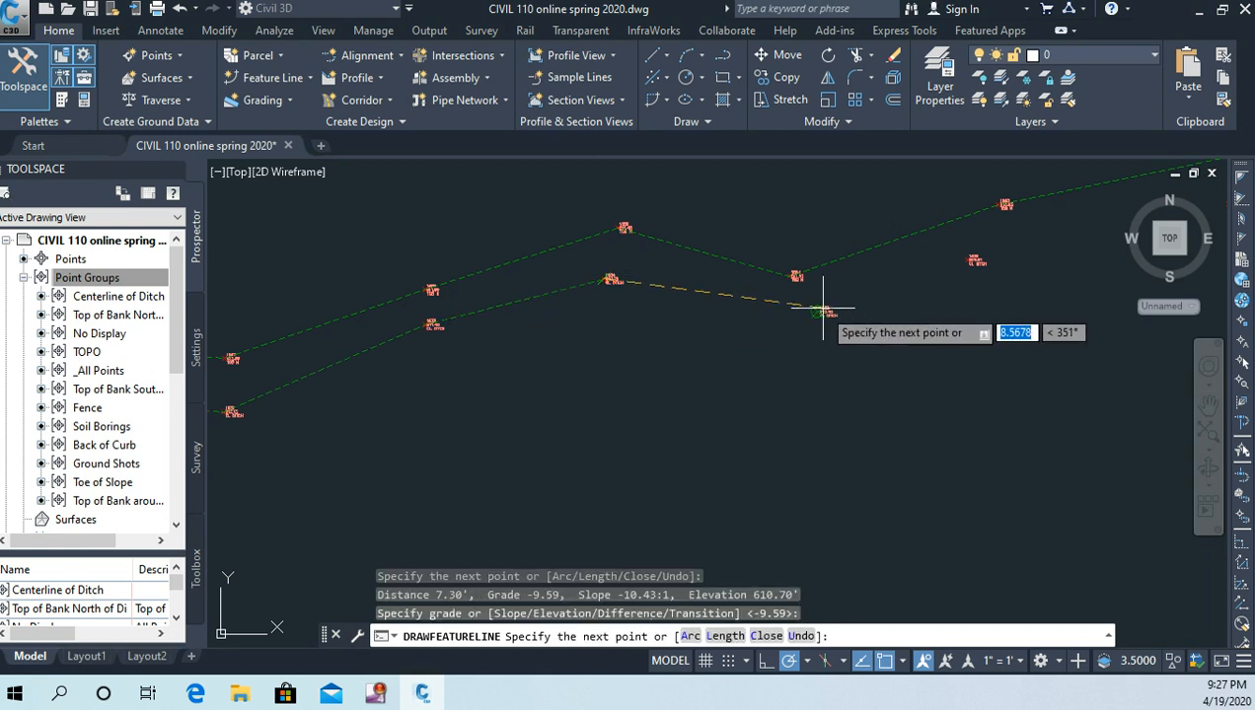
{"action": "left_click", "coordinate": [820, 313]}
{"action": "key", "text": "Return"}
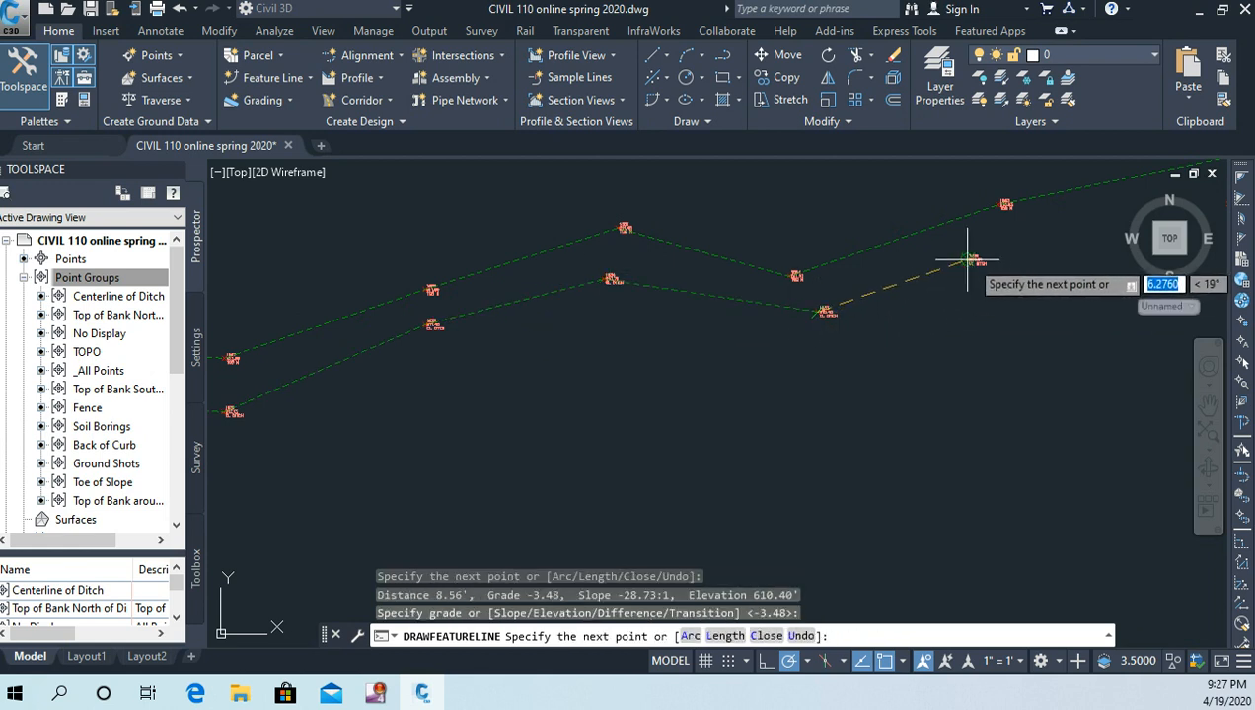
{"action": "left_click", "coordinate": [972, 261]}
Extend the feature line through four more ditch centerline points to the second of the close pair at elevation 609.18, accepting the proposed grades.
{"action": "mouse_move", "coordinate": [980, 267]}
{"action": "middle_mouse_down"}
{"action": "mouse_move", "coordinate": [533, 357]}
{"action": "mouse_move", "coordinate": [373, 367]}
{"action": "middle_mouse_up"}
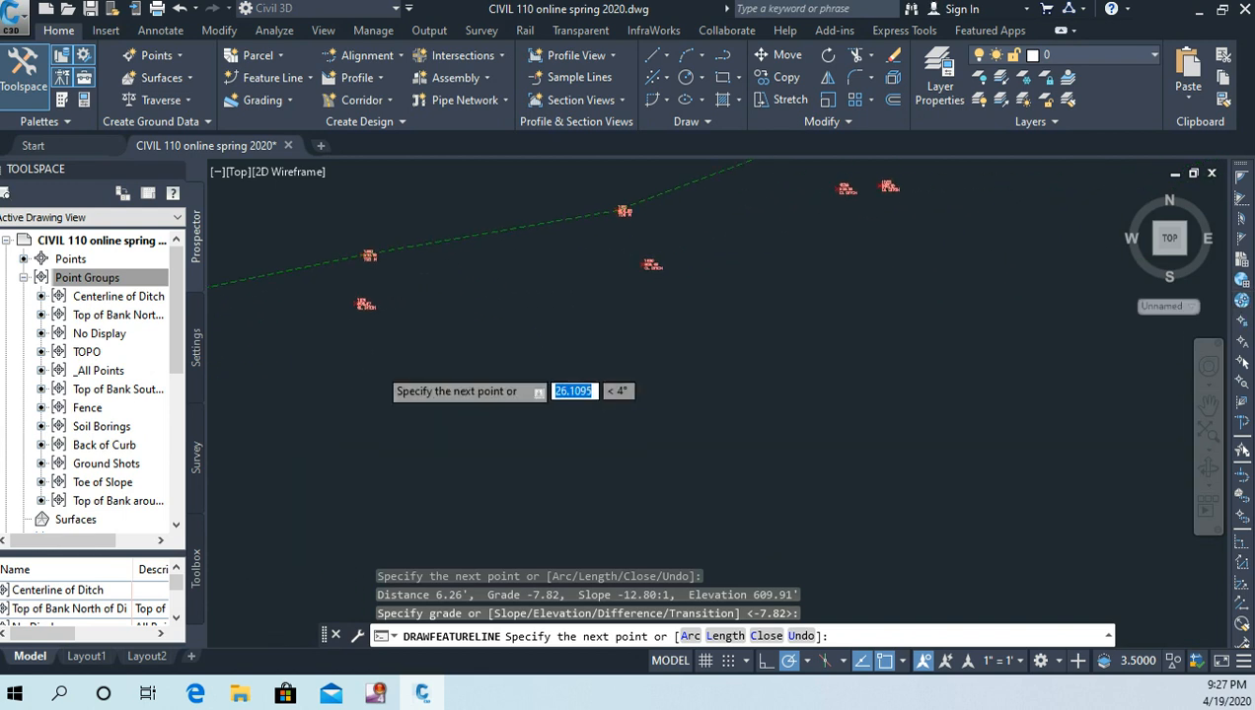
{"action": "left_click", "coordinate": [364, 302]}
{"action": "key", "text": "Return"}
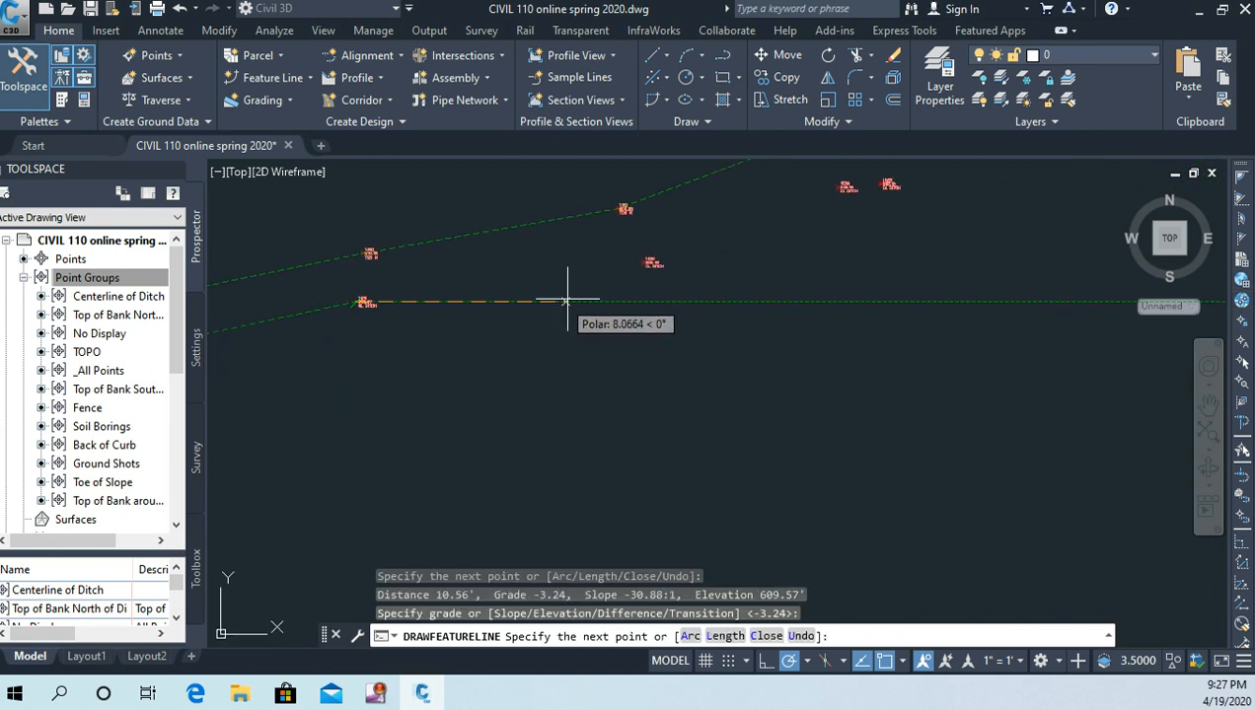
{"action": "left_click", "coordinate": [648, 263]}
{"action": "key", "text": "Return"}
{"action": "left_click", "coordinate": [843, 187]}
{"action": "key", "text": "Return"}
{"action": "left_click", "coordinate": [881, 185]}
{"action": "key", "text": "Return"}
Draw the feature line through the ditch centerline points at elevations 607.80, 607.09 and 606.26, accepting the proposed grades.
{"action": "middle_click_drag", "start_coordinate": [918, 237], "coordinate": [471, 476]}
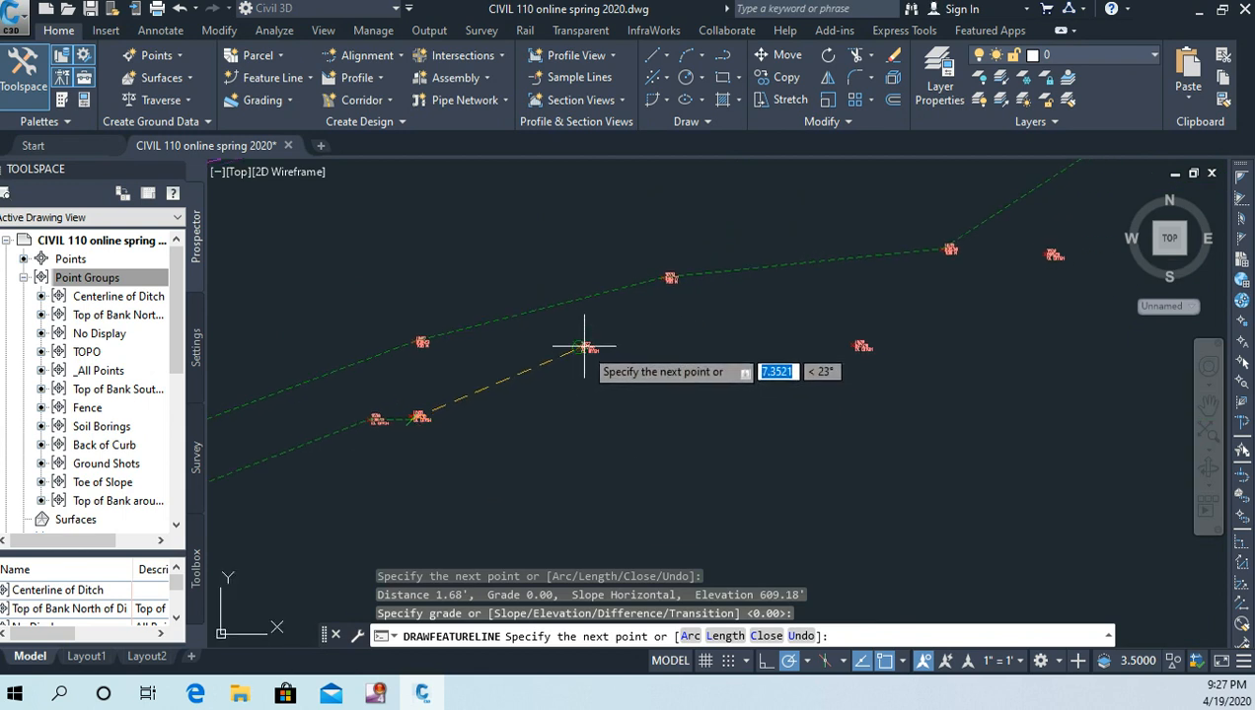
{"action": "left_click", "coordinate": [579, 347]}
{"action": "key", "text": "Return"}
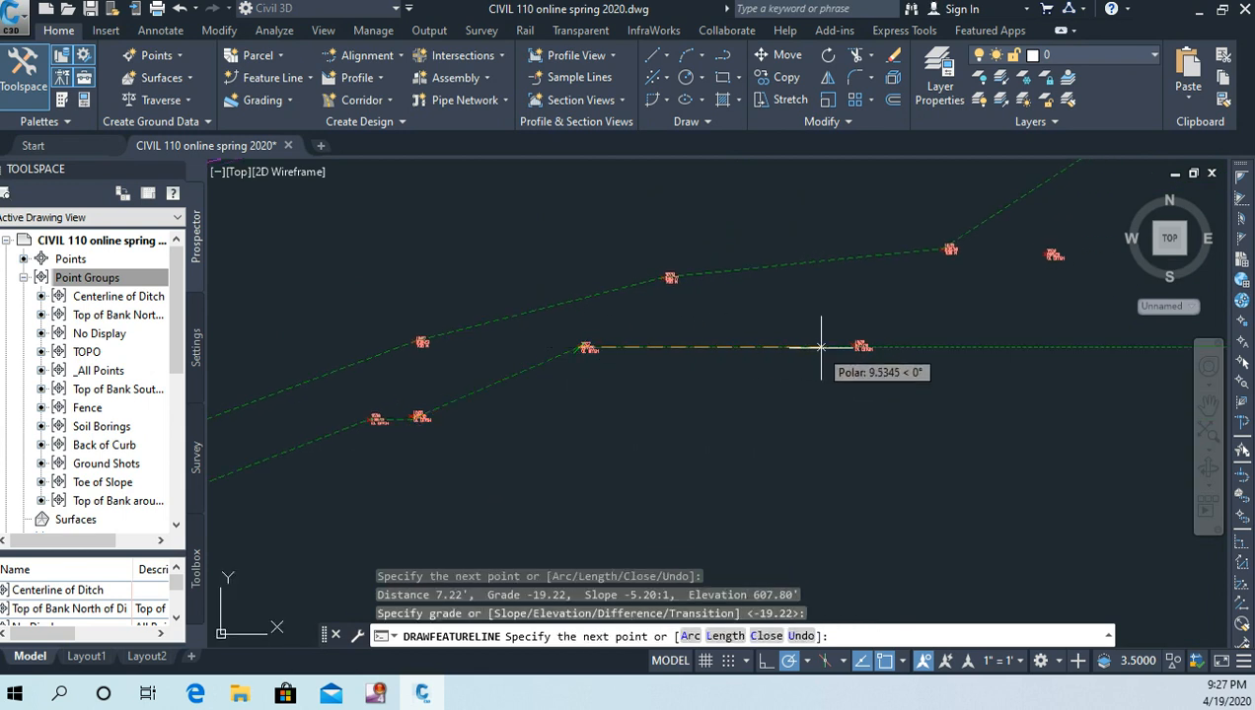
{"action": "left_click", "coordinate": [853, 345]}
{"action": "key", "text": "Return"}
{"action": "middle_click_drag", "start_coordinate": [842, 390], "coordinate": [302, 502]}
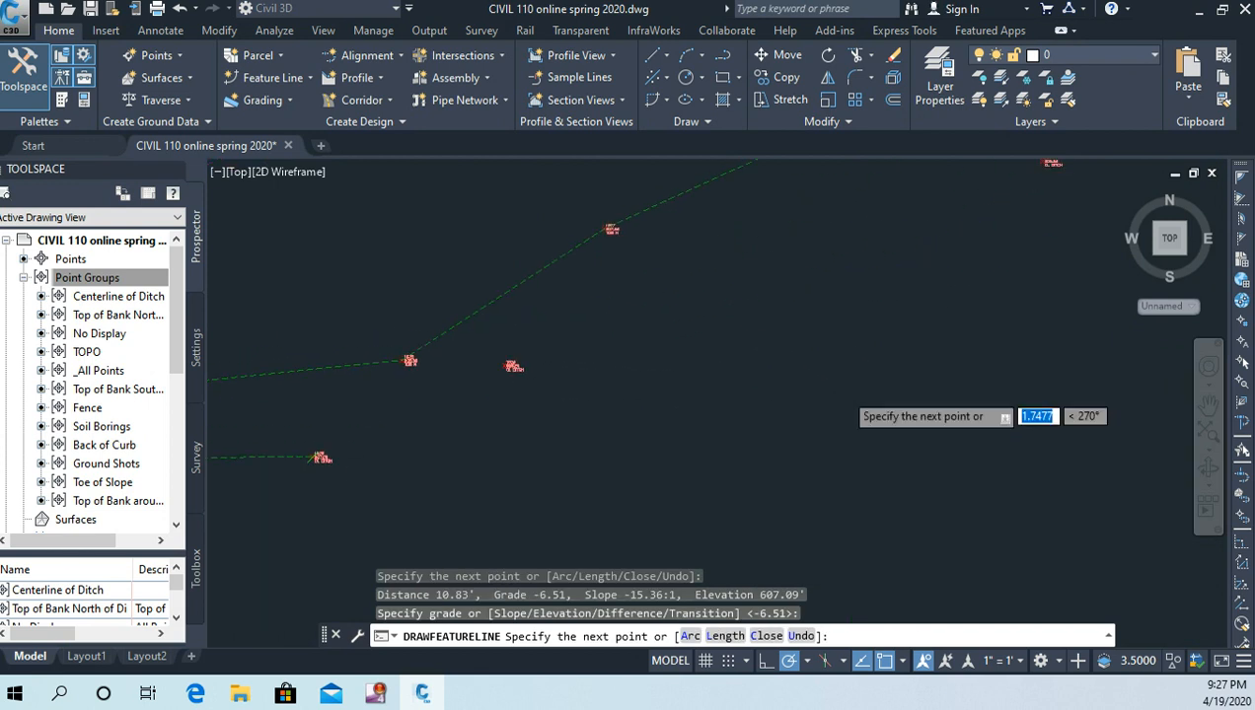
{"action": "left_click", "coordinate": [512, 367]}
{"action": "key", "text": "Return"}
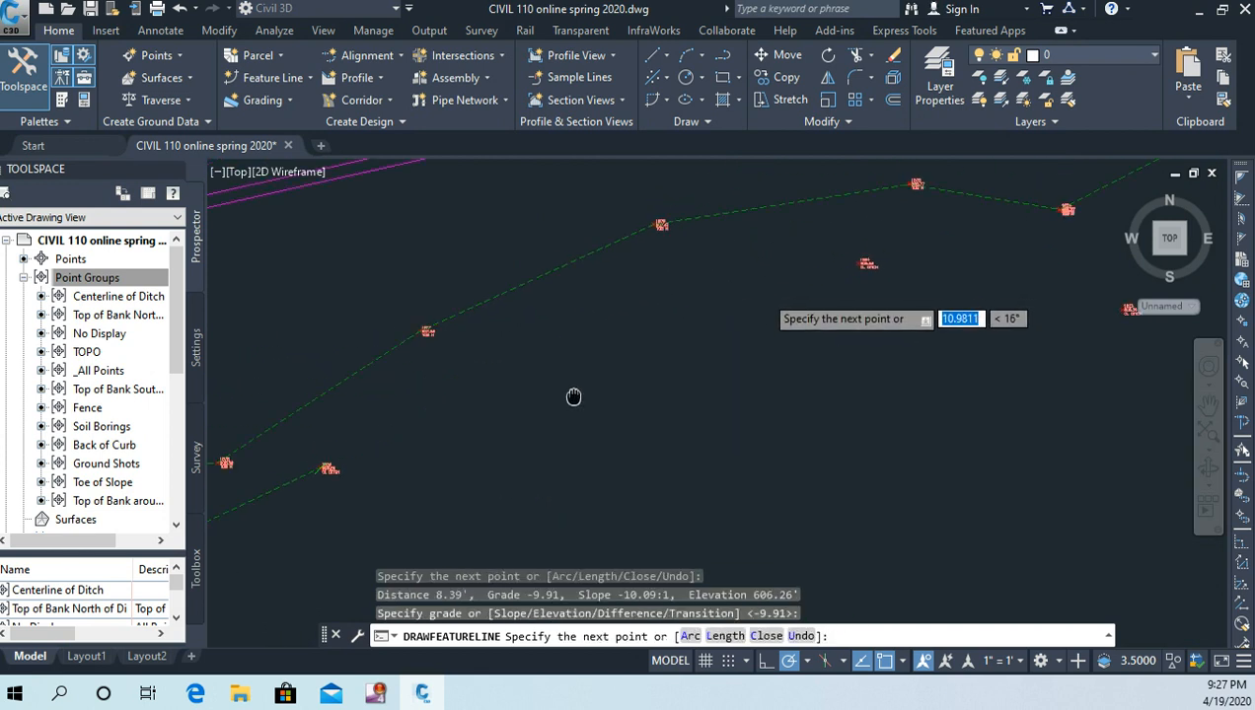
Continue the feature line through the ditch centerline points at elevations 605.55, 605.34 and 605.09, accepting the proposed grades.
{"action": "middle_click_drag", "start_coordinate": [750, 288], "coordinate": [322, 532]}
{"action": "left_click", "coordinate": [589, 414]}
{"action": "key", "text": "Return"}
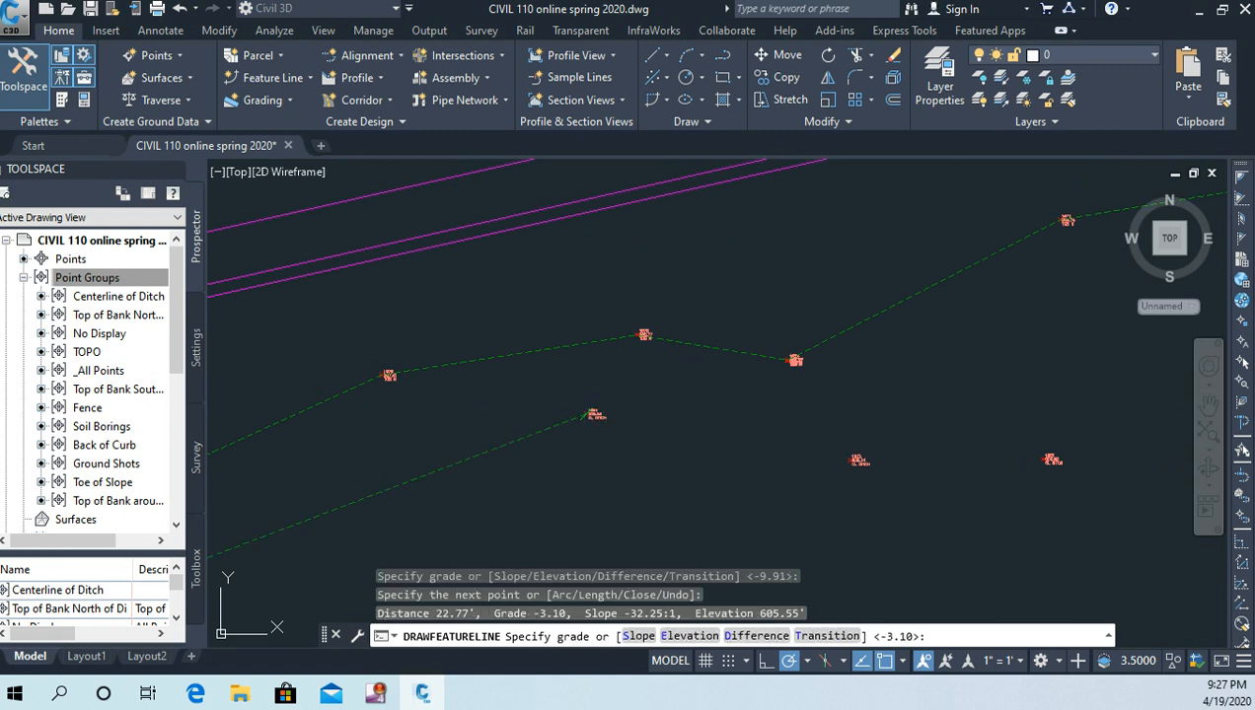
{"action": "left_click", "coordinate": [872, 454]}
{"action": "key", "text": "Return"}
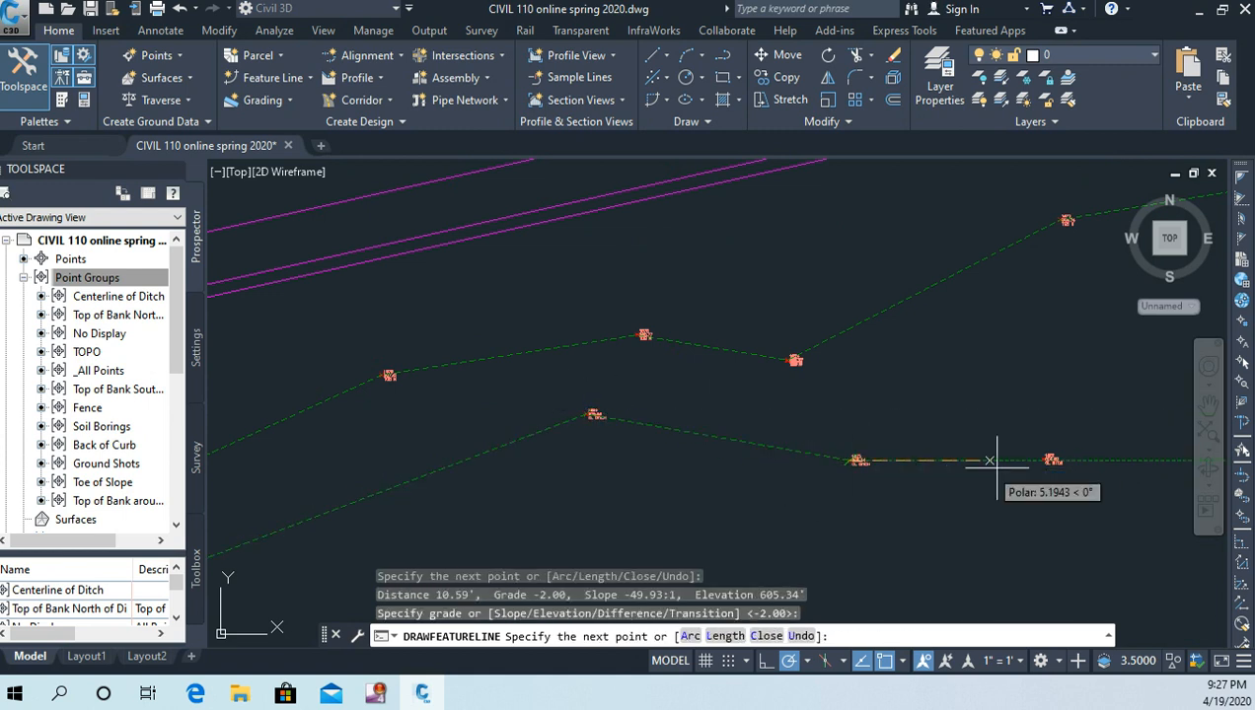
{"action": "left_click", "coordinate": [1043, 459]}
{"action": "key", "text": "Return"}
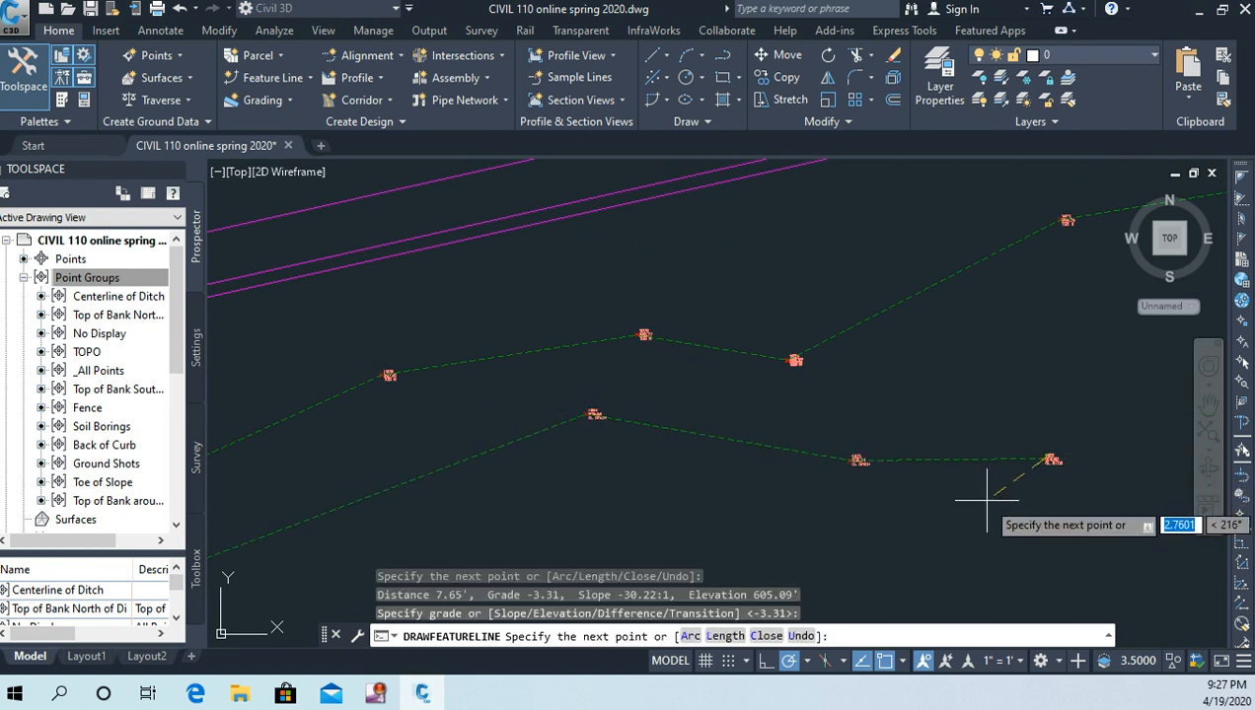
Extend the feature line through points 1521 and 1520 with the proposed grades and end it at the last ditch centerline point.
{"action": "middle_click_drag", "start_coordinate": [986, 512], "coordinate": [597, 498]}
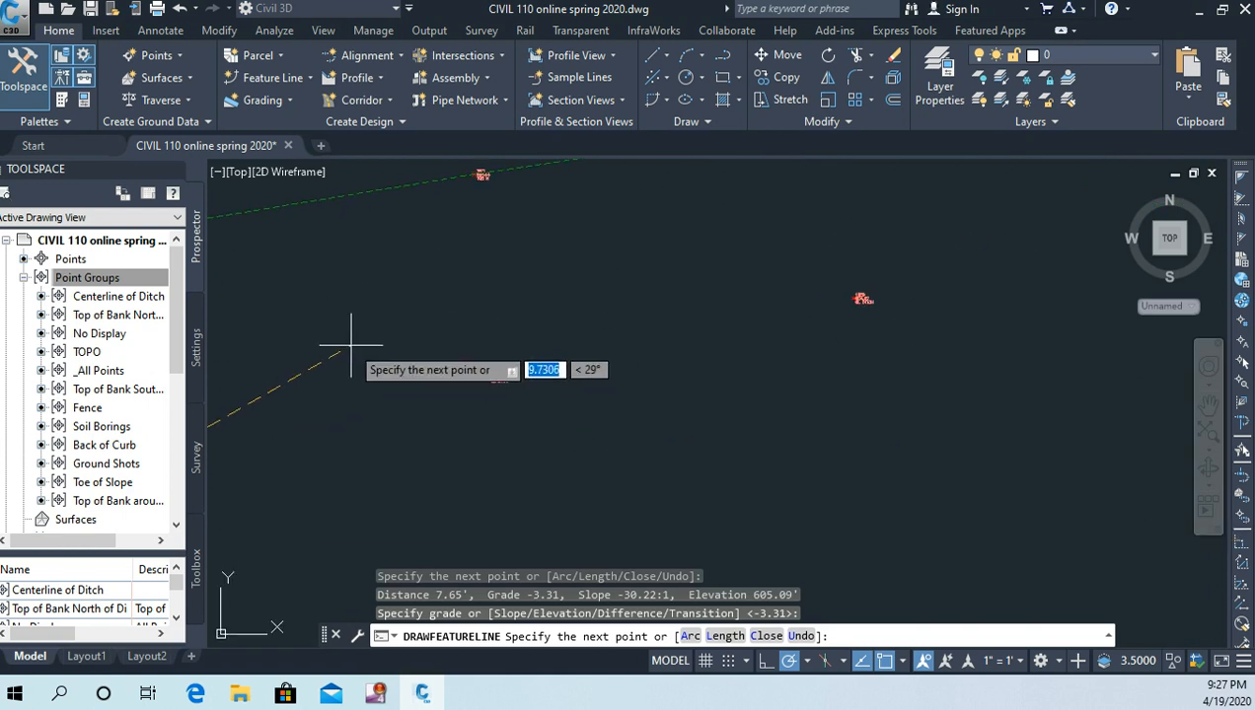
{"action": "left_click", "coordinate": [487, 376]}
{"action": "key", "text": "Return"}
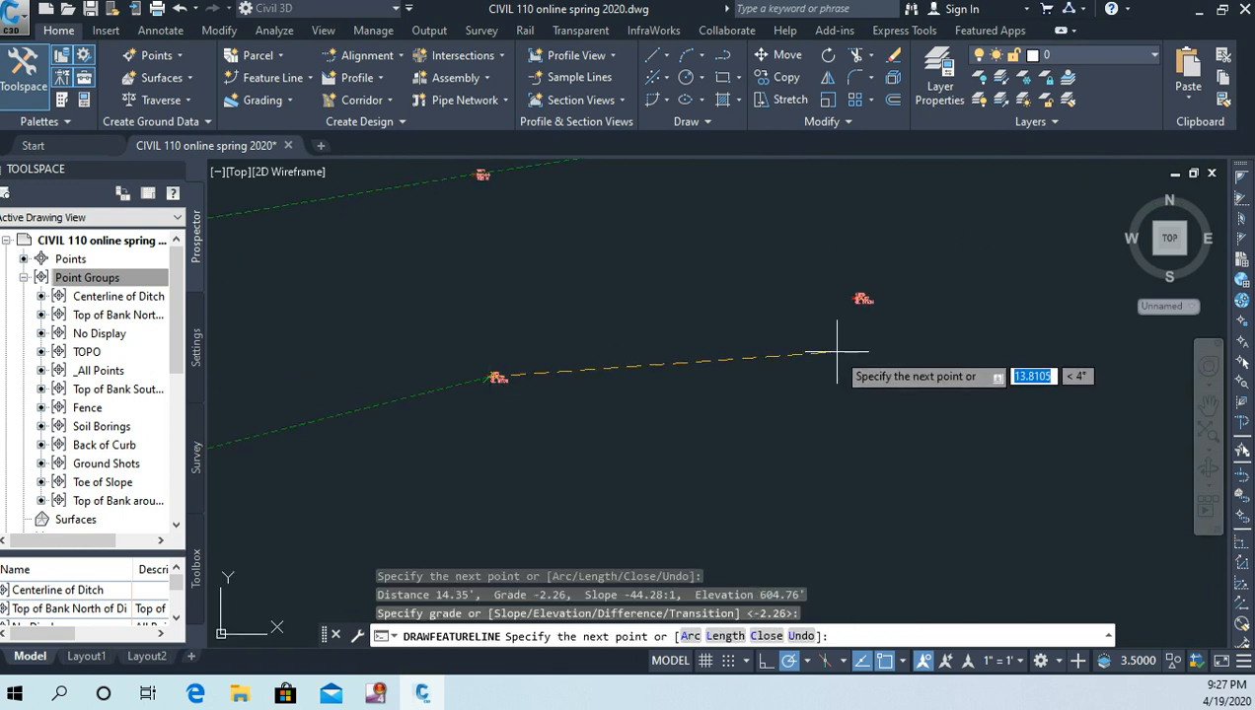
{"action": "left_click", "coordinate": [863, 298]}
{"action": "key", "text": "Return"}
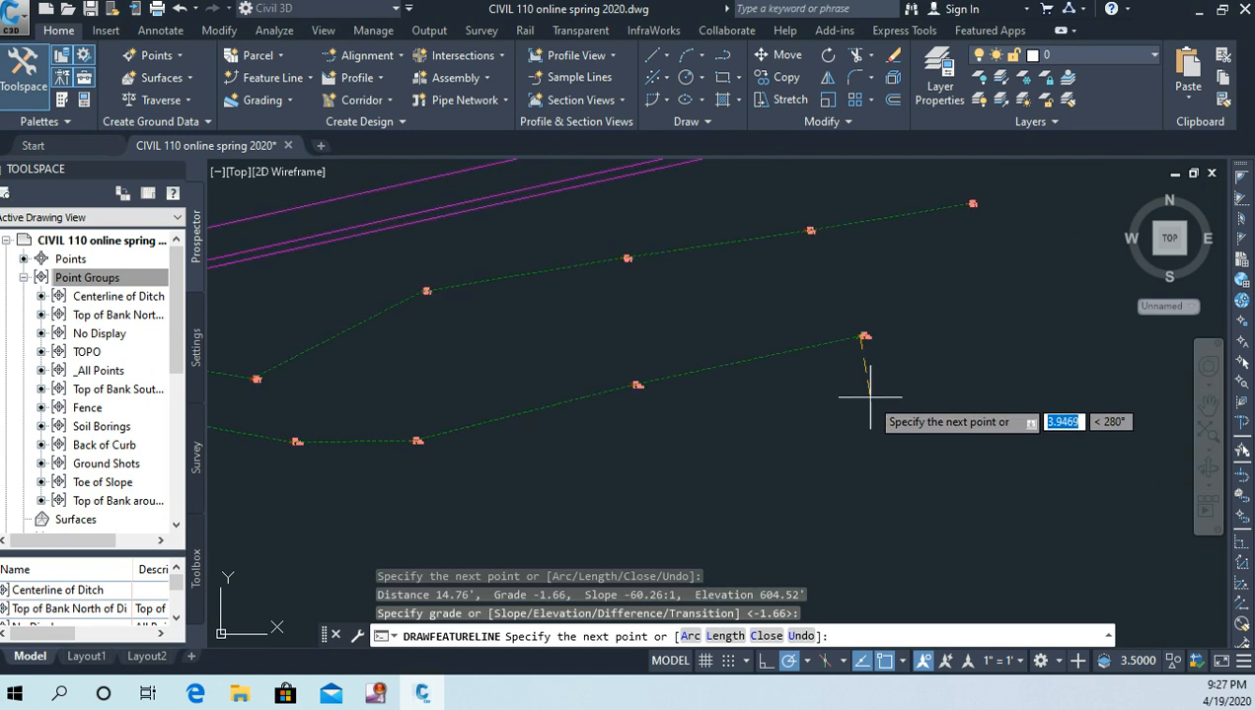
{"action": "scroll", "coordinate": [878, 370], "scroll_direction": "up", "scroll_amount": 5}
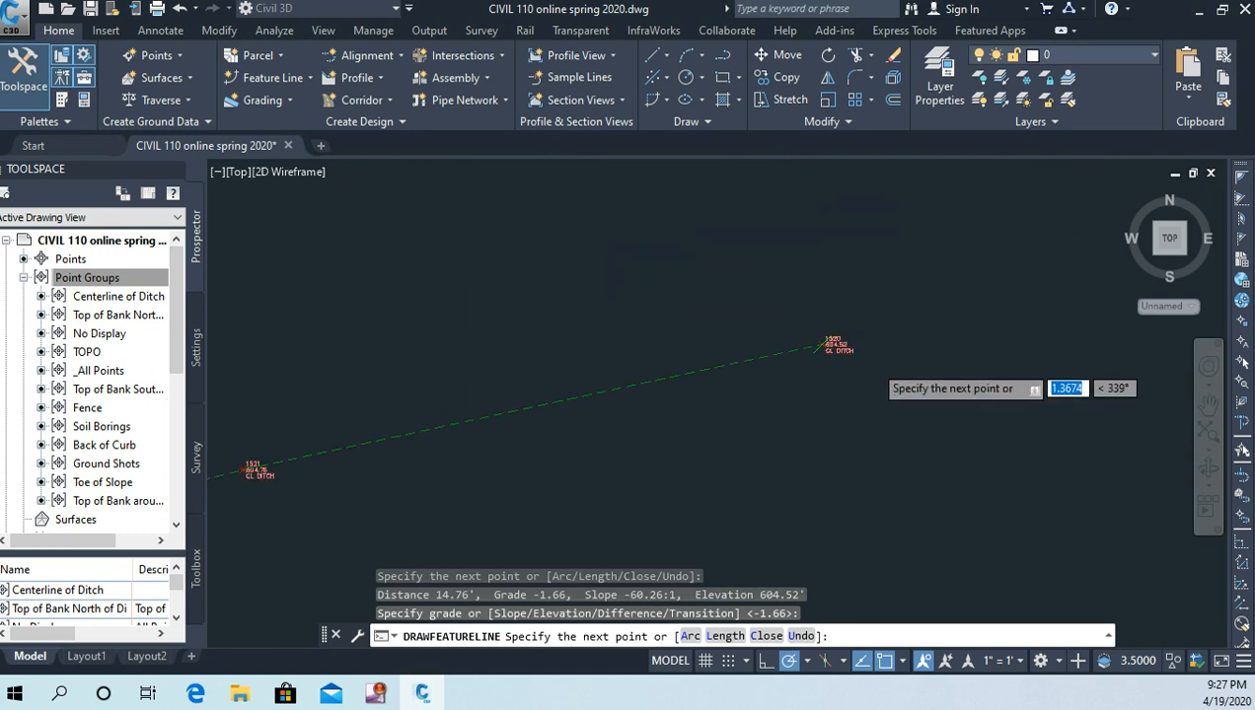
{"action": "scroll", "coordinate": [863, 362], "scroll_direction": "down", "scroll_amount": 4}
{"action": "scroll", "coordinate": [731, 431], "scroll_direction": "down", "scroll_amount": 4}
{"action": "middle_click_drag", "start_coordinate": [812, 426], "coordinate": [811, 411]}
{"action": "right_click", "coordinate": [819, 470]}
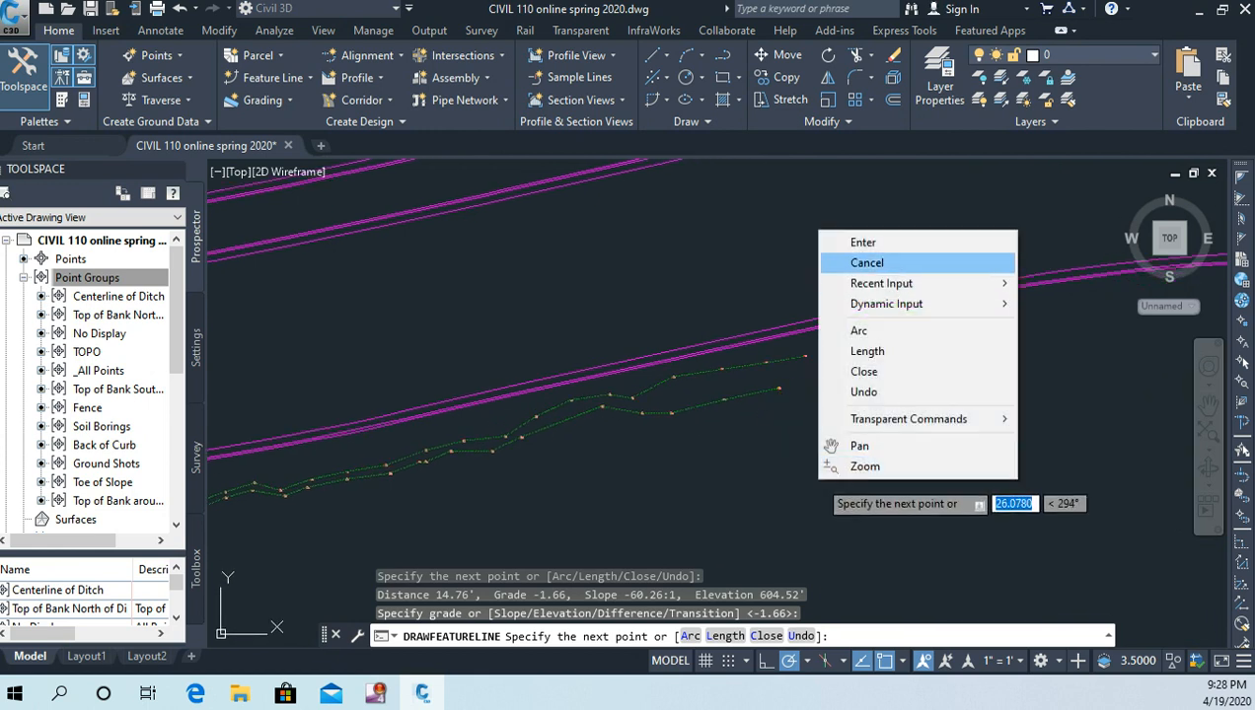
{"action": "left_click", "coordinate": [863, 242]}
{"action": "scroll", "coordinate": [494, 458], "scroll_direction": "down", "scroll_amount": 2}
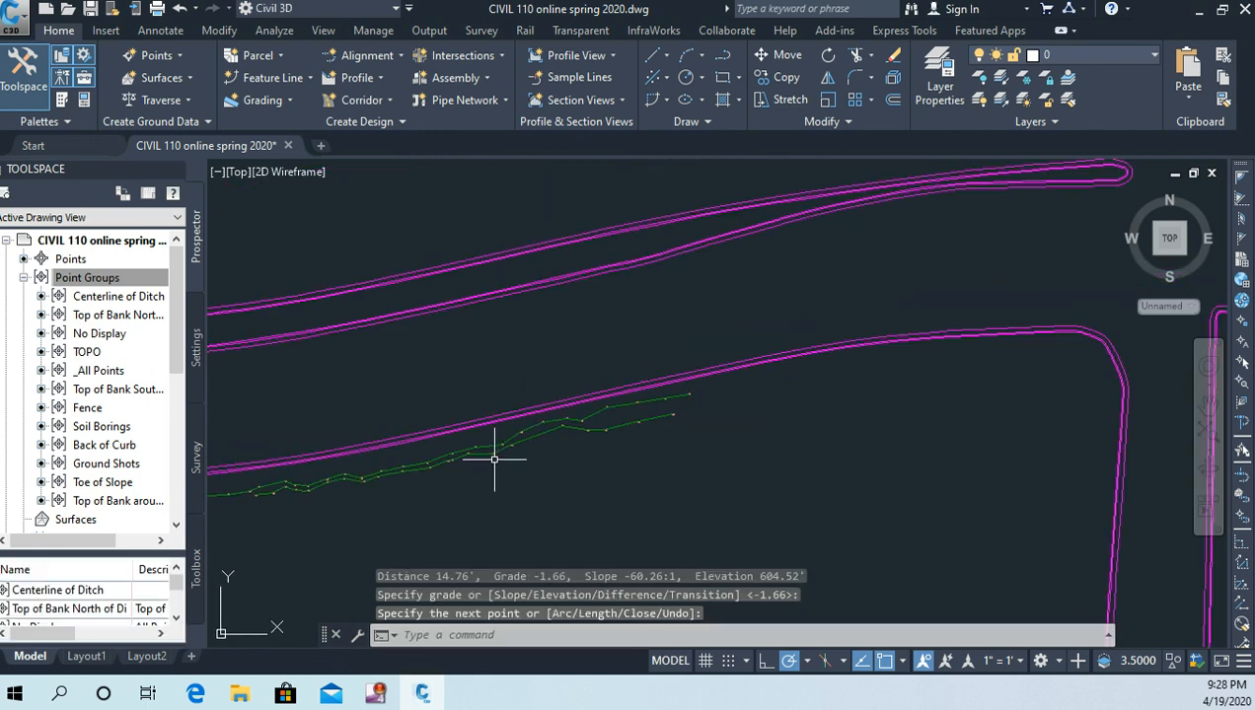
Move the Top of Bank South of Ditch point group to the top of the point group display order and apply it.
{"action": "middle_click_drag", "start_coordinate": [447, 496], "coordinate": [693, 484]}
{"action": "scroll", "coordinate": [555, 496], "scroll_direction": "up", "scroll_amount": 2}
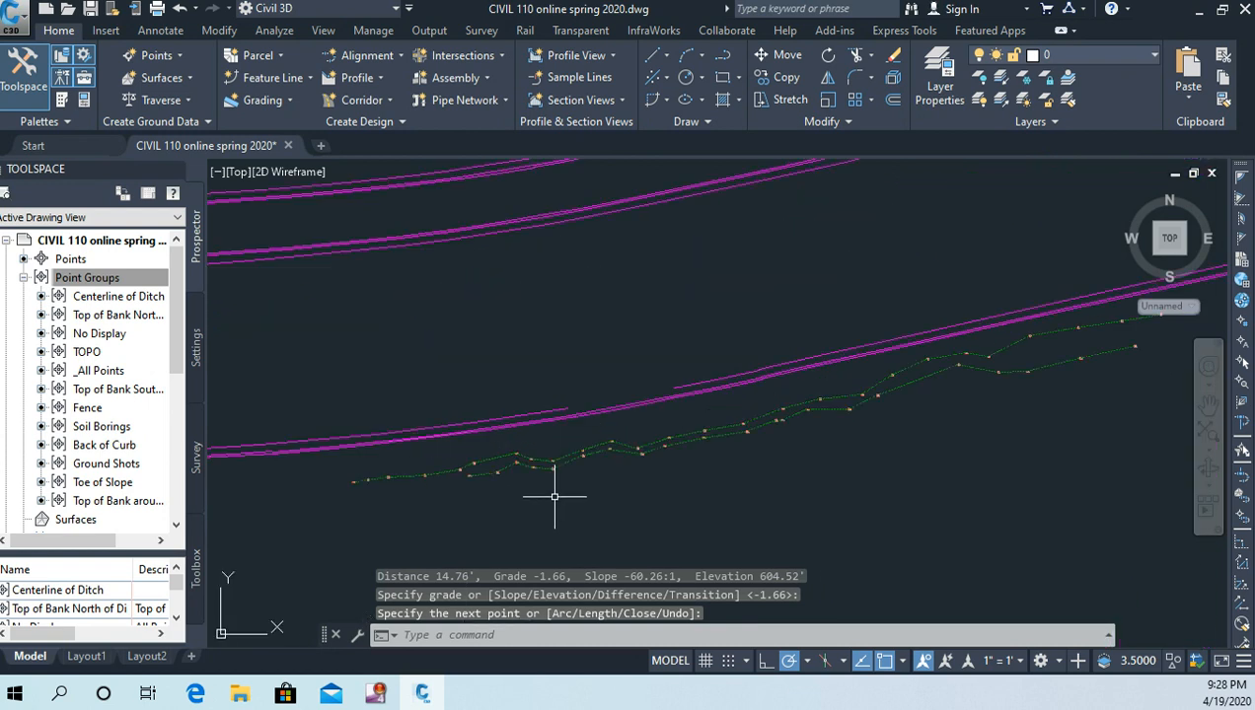
{"action": "scroll", "coordinate": [603, 498], "scroll_direction": "up", "scroll_amount": 1}
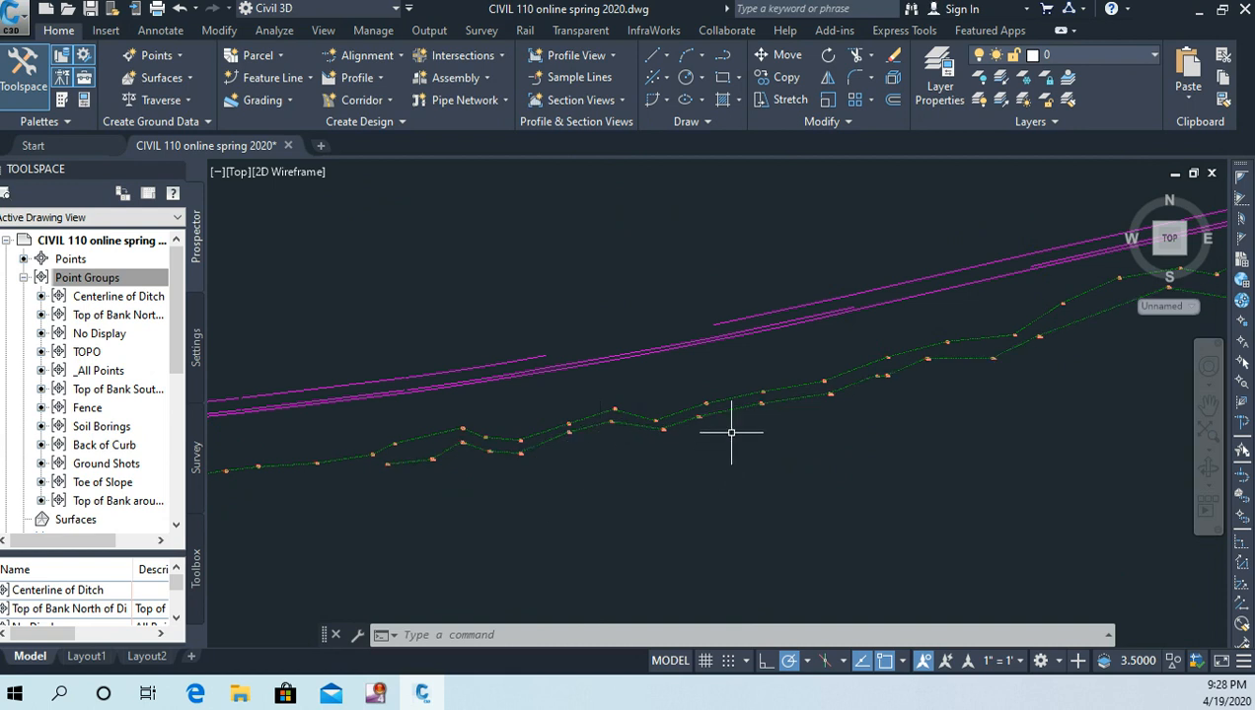
{"action": "scroll", "coordinate": [511, 475], "scroll_direction": "down", "scroll_amount": 2}
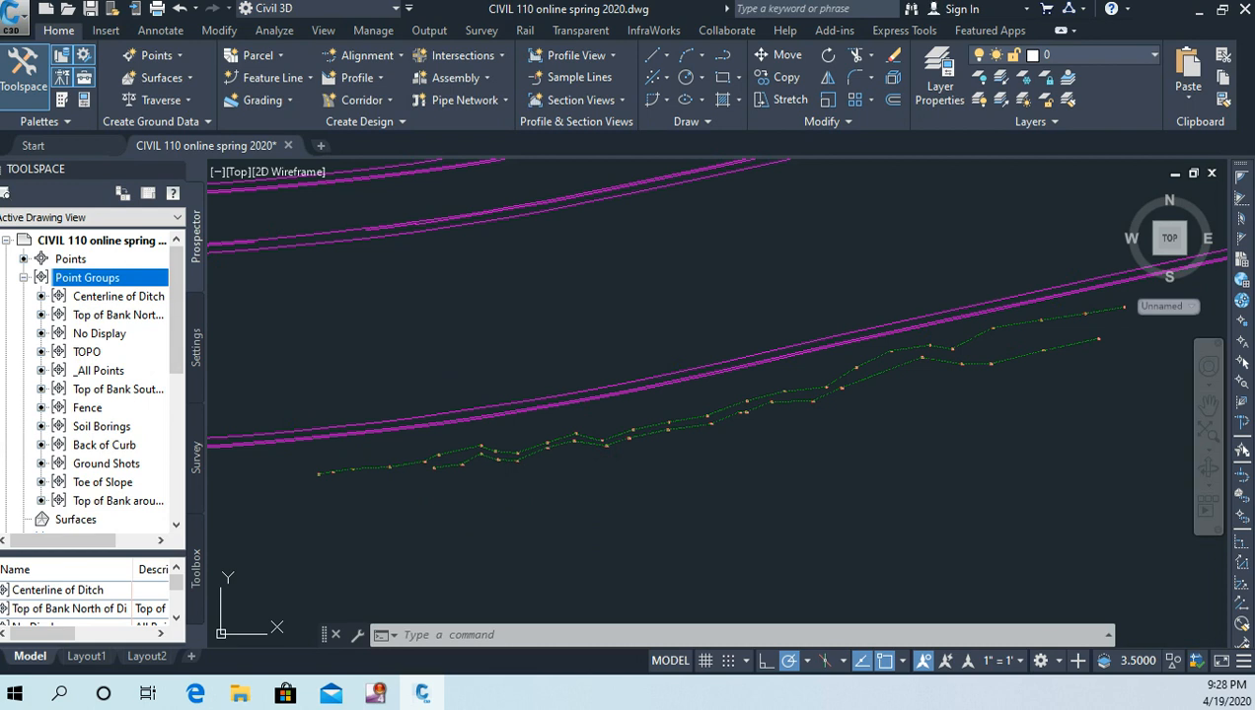
{"action": "right_click", "coordinate": [109, 277]}
{"action": "left_click", "coordinate": [155, 286]}
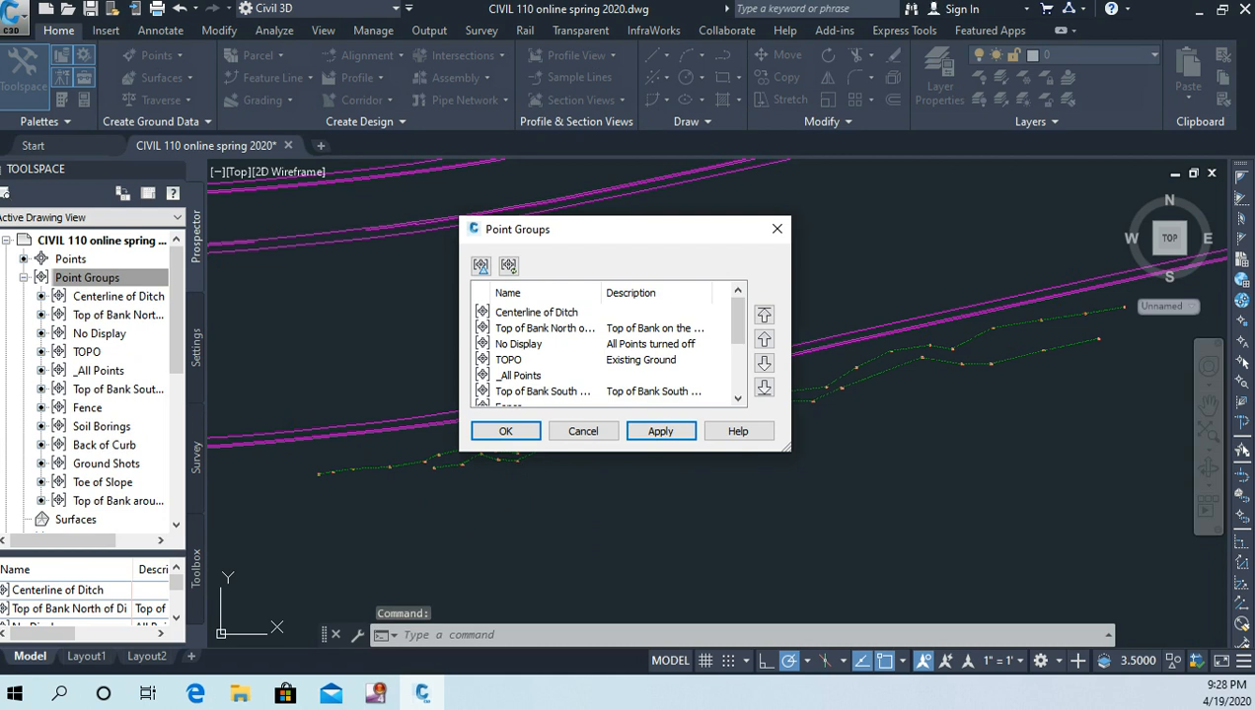
{"action": "left_click", "coordinate": [542, 391]}
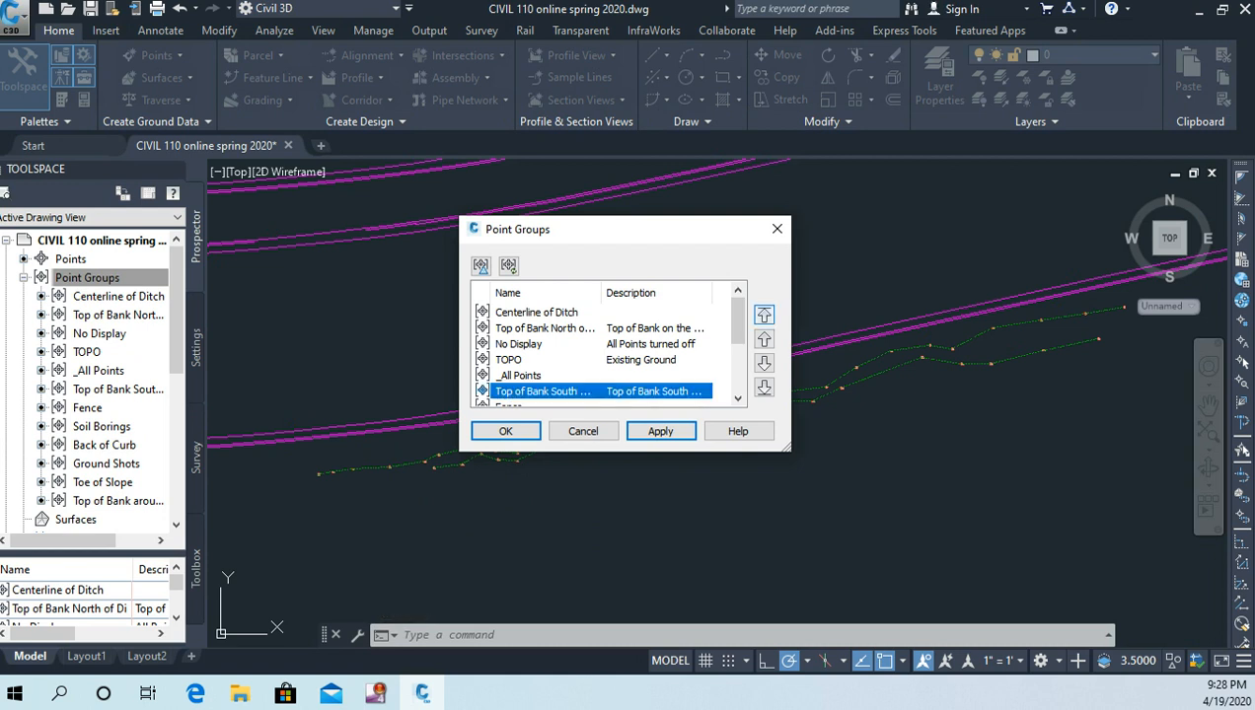
{"action": "left_click", "coordinate": [763, 314]}
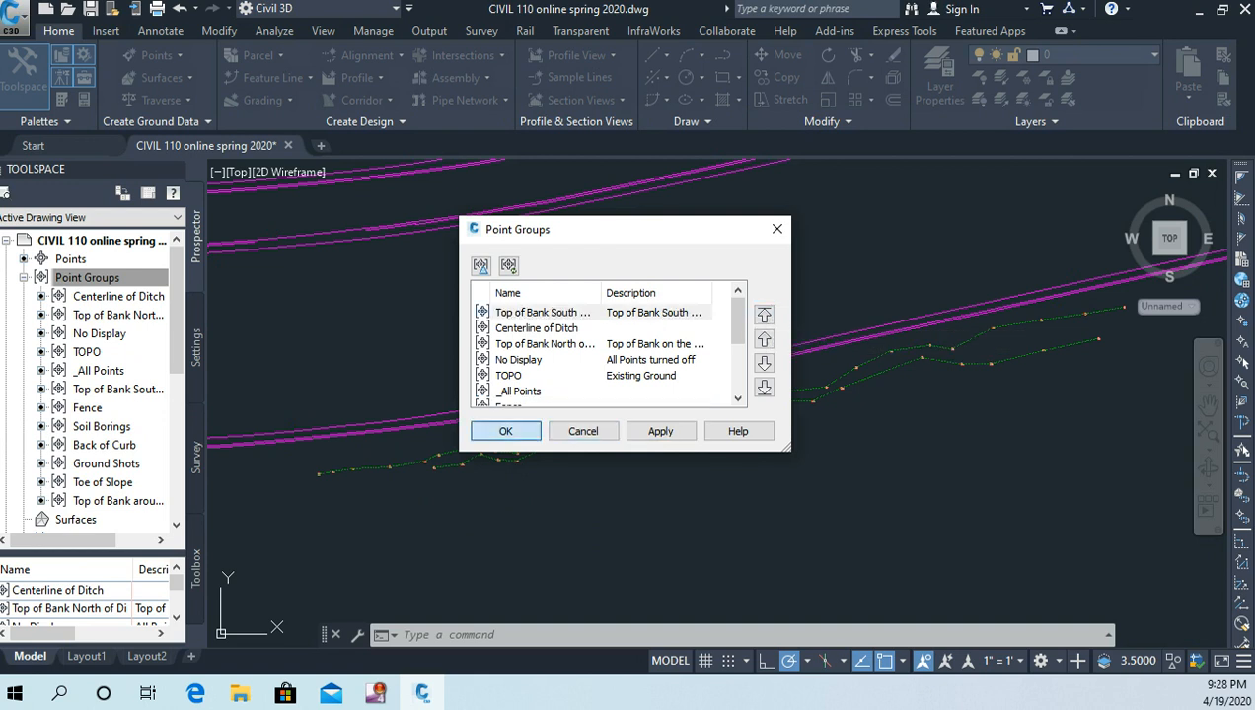
{"action": "left_click", "coordinate": [505, 431]}
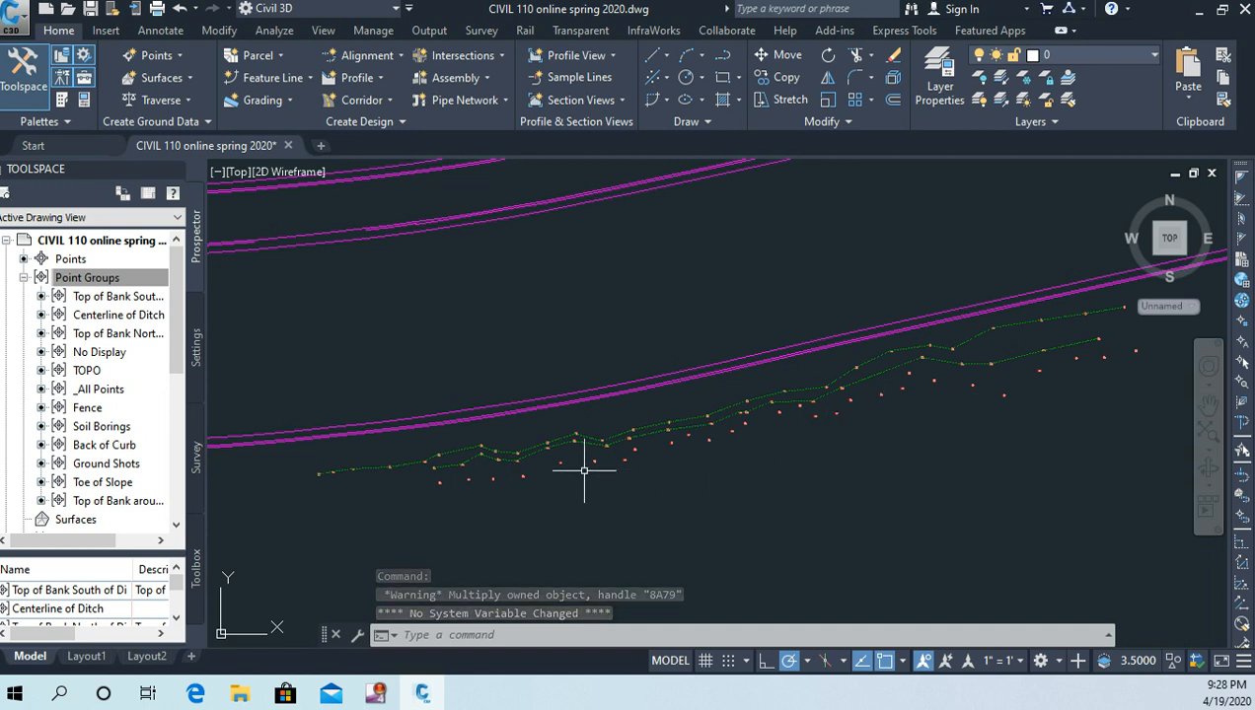
Start a feature line with the Corridor Ditch style on layer C-TOPO-FEAT at the westernmost south top-of-bank point, accepting elevation 613.98.
{"action": "mouse_move", "coordinate": [601, 481]}
{"action": "middle_mouse_down"}
{"action": "mouse_move", "coordinate": [563, 450]}
{"action": "mouse_move", "coordinate": [558, 423]}
{"action": "middle_mouse_up"}
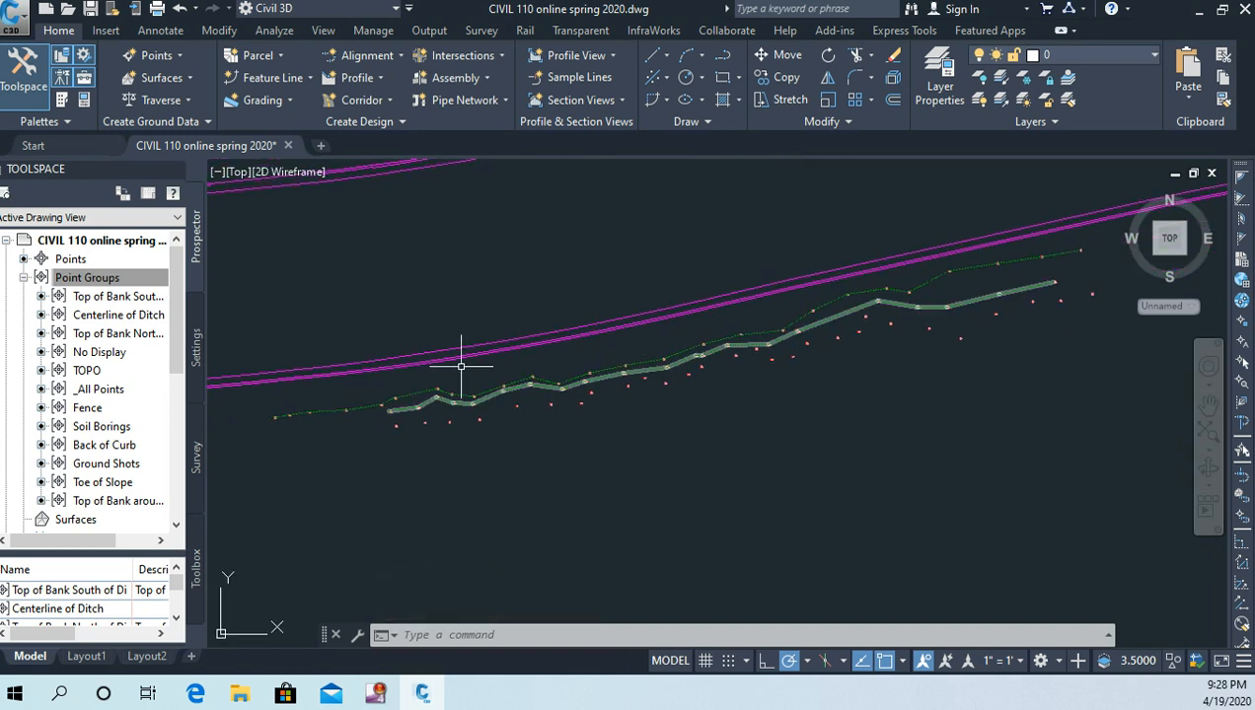
{"action": "left_click", "coordinate": [277, 76]}
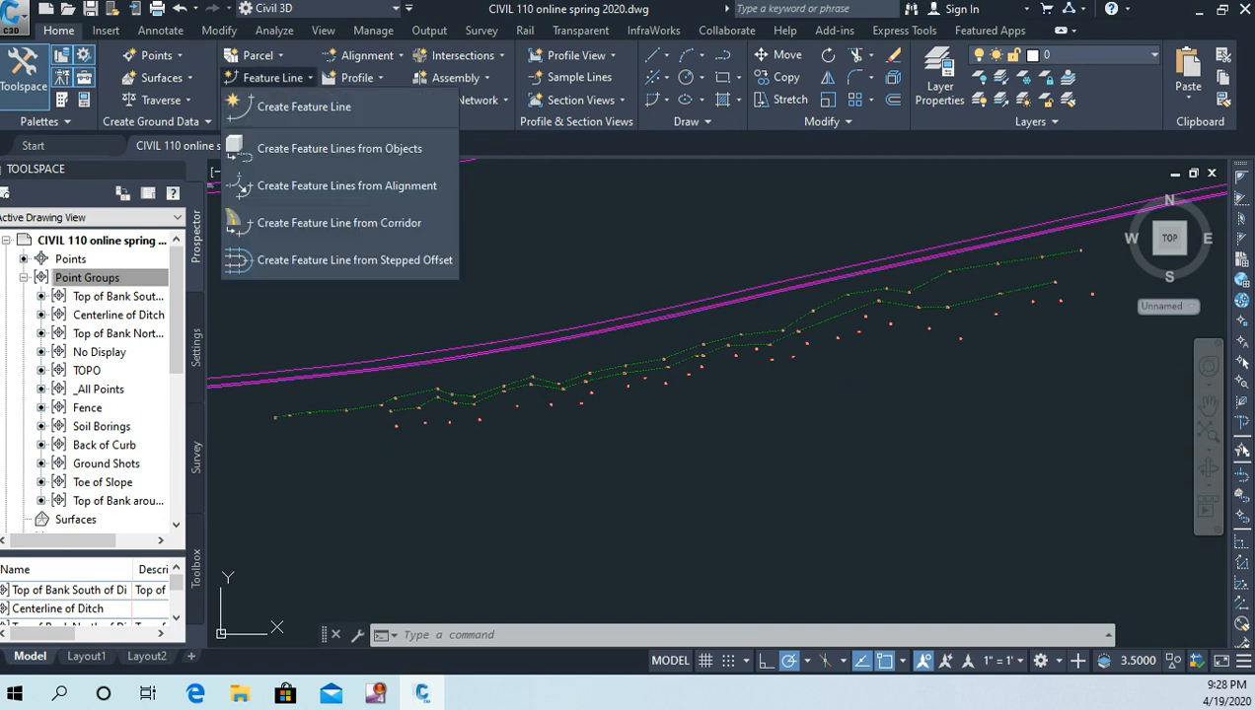
{"action": "left_click", "coordinate": [301, 106]}
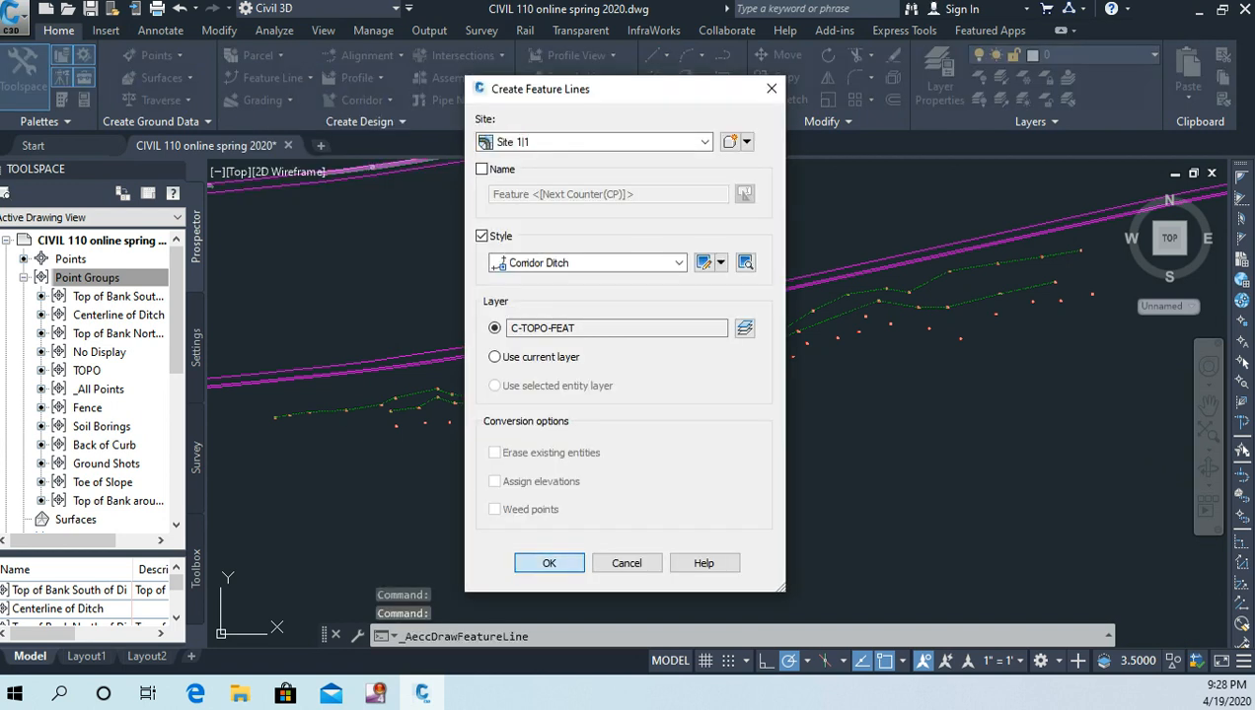
{"action": "left_click", "coordinate": [548, 563]}
{"action": "left_click", "coordinate": [393, 422]}
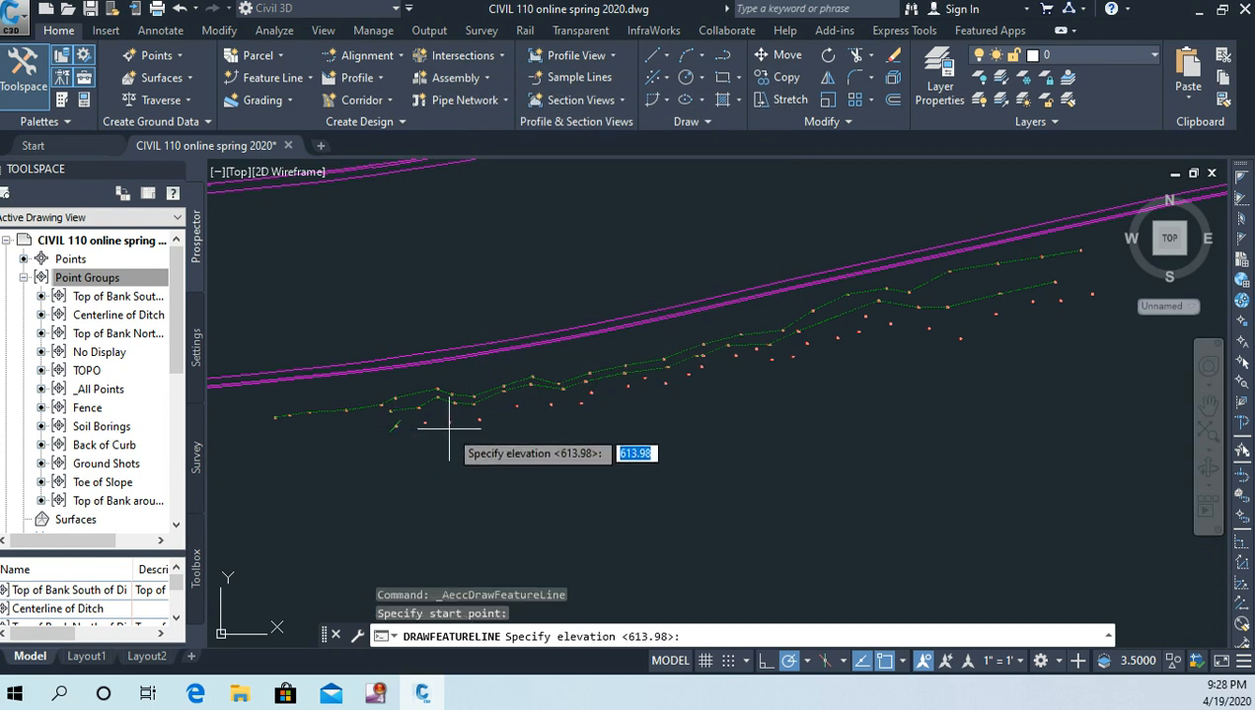
{"action": "key", "text": "Return"}
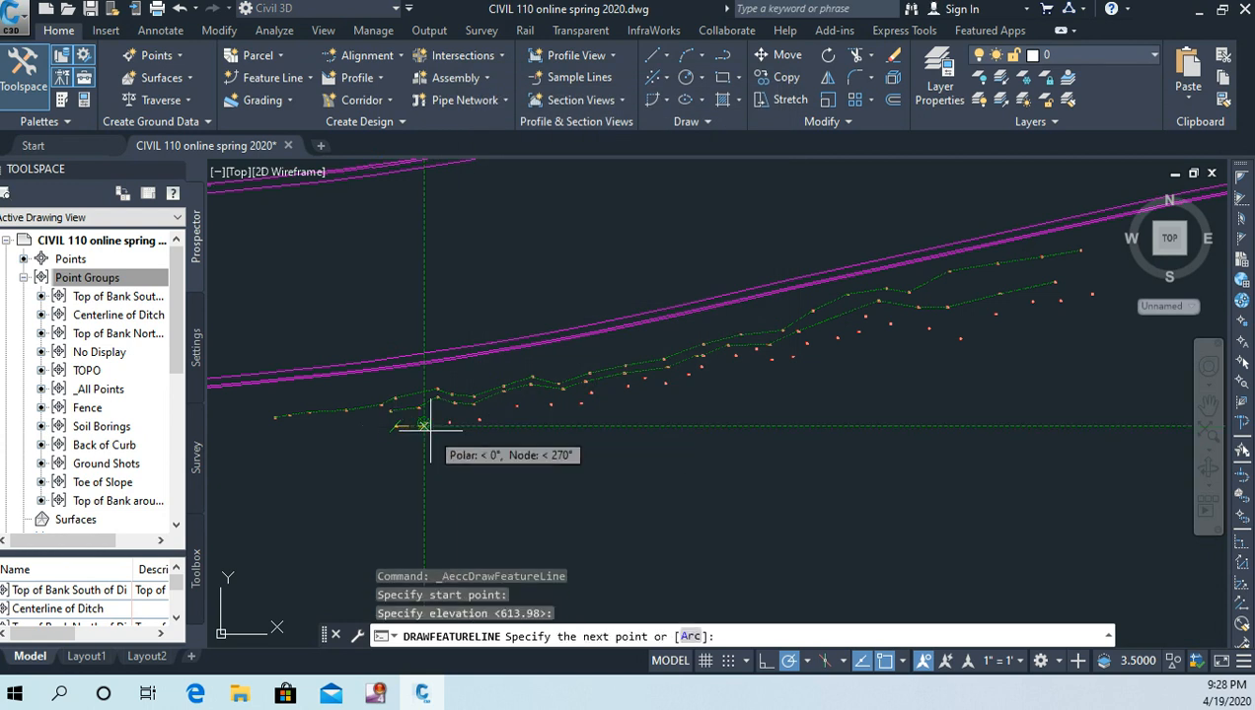
Extend the feature line eastward through the next four south top-of-bank points, to the one at elevation 612.21, accepting the proposed grades.
{"action": "left_click", "coordinate": [425, 422]}
{"action": "key", "text": "Return"}
{"action": "scroll", "coordinate": [456, 431], "scroll_direction": "up", "scroll_amount": 5}
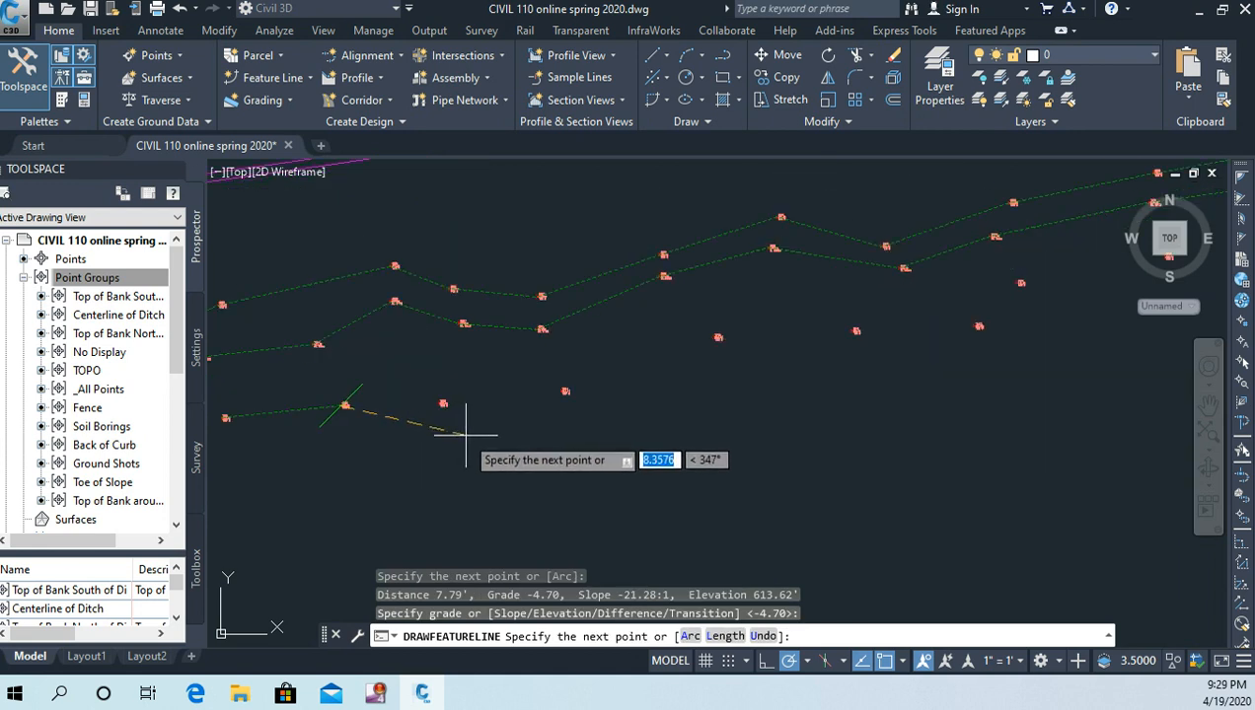
{"action": "left_click", "coordinate": [443, 403]}
{"action": "key", "text": "Return"}
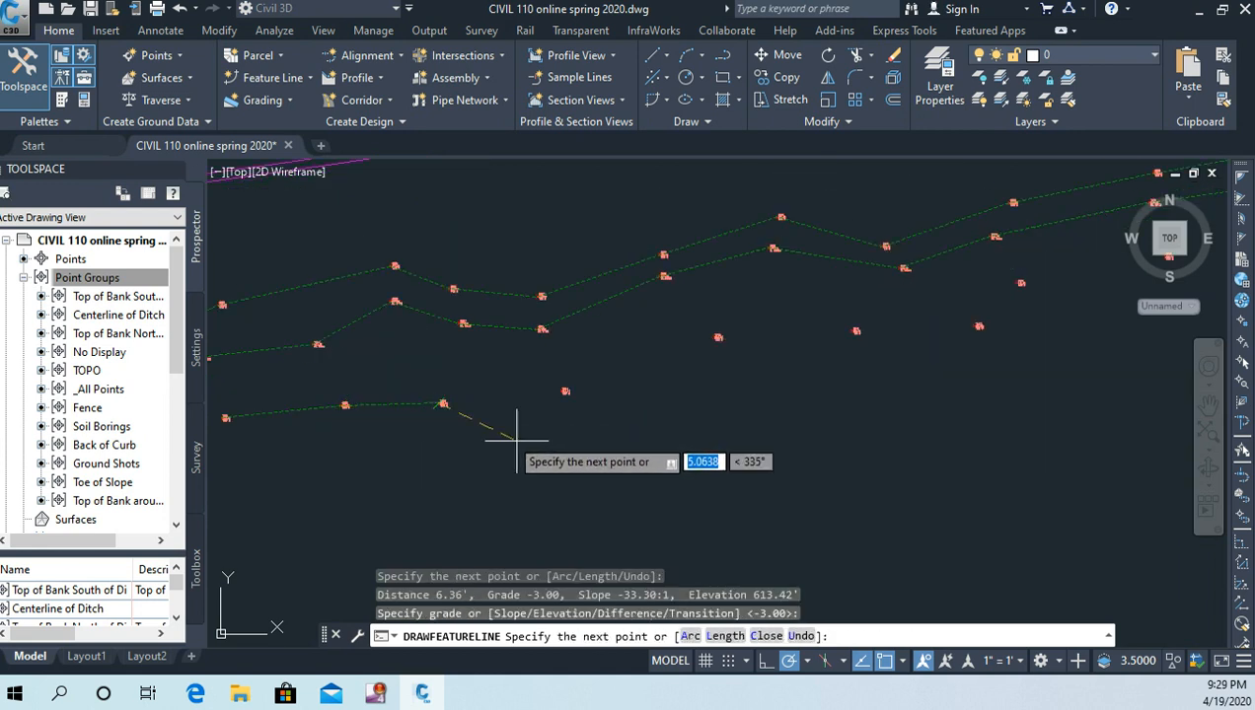
{"action": "left_click", "coordinate": [564, 392]}
{"action": "key", "text": "Return"}
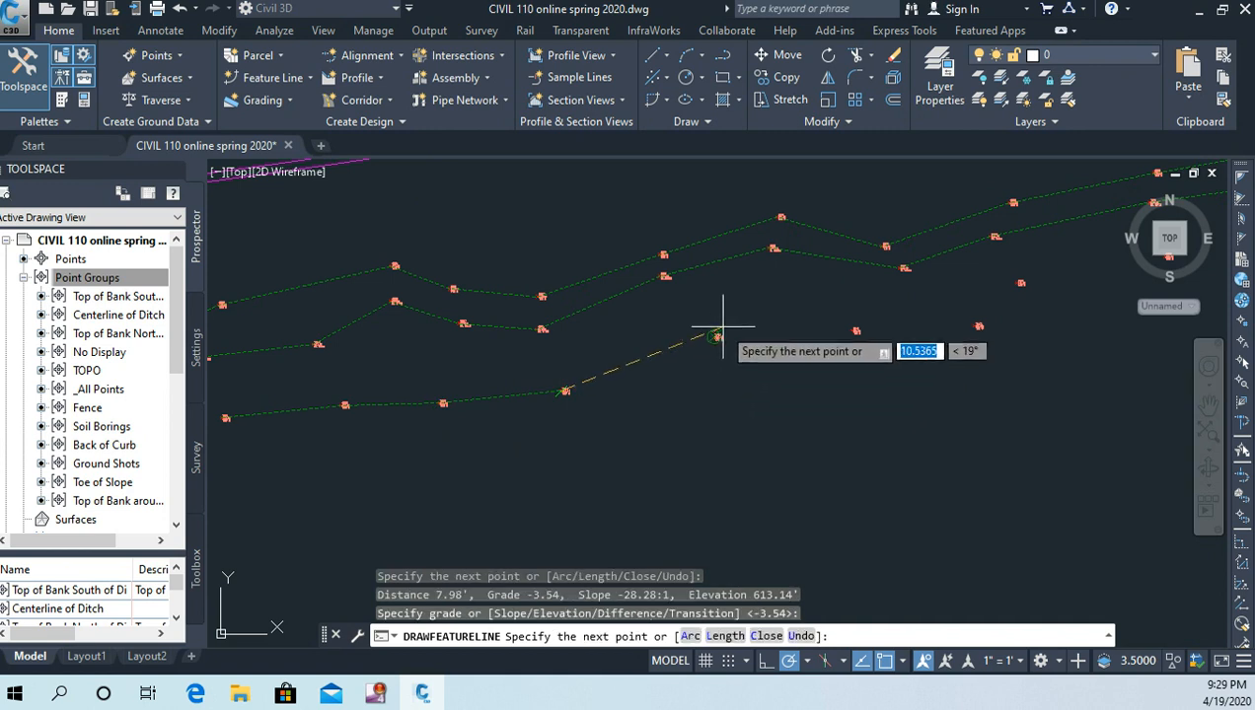
{"action": "left_click", "coordinate": [719, 335]}
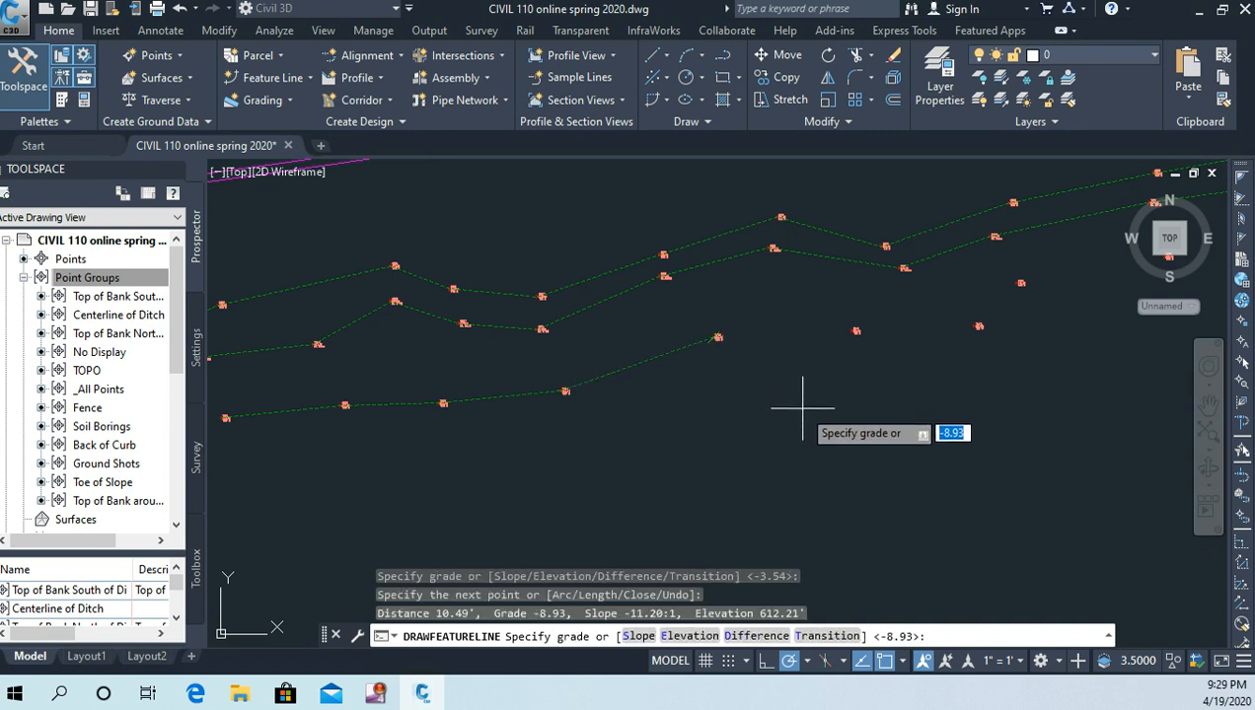